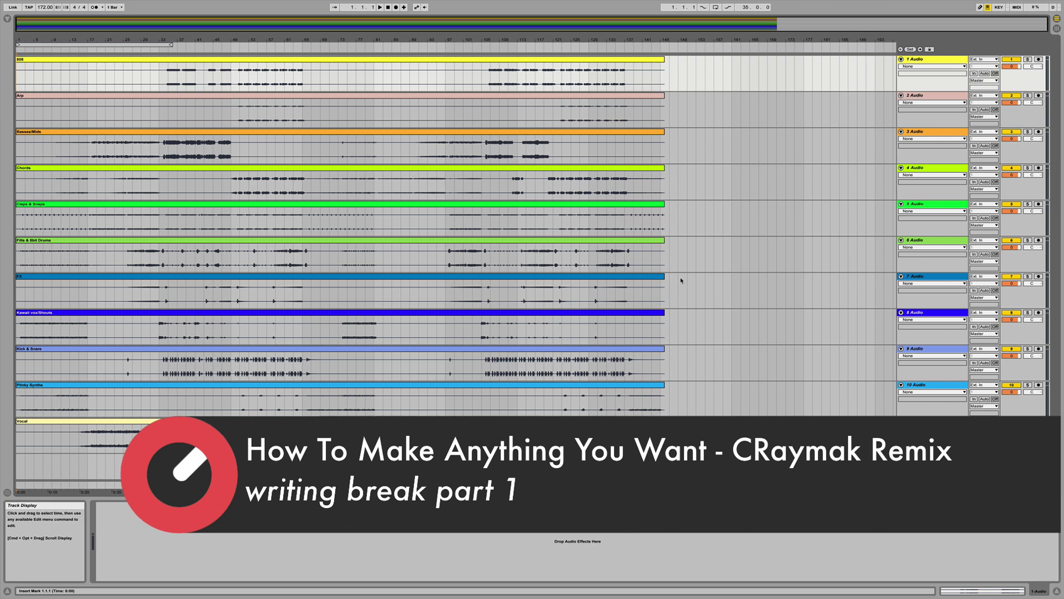
Solo the 808 track and audition it from bar 35.
{"action": "left_click", "coordinate": [42, 59]}
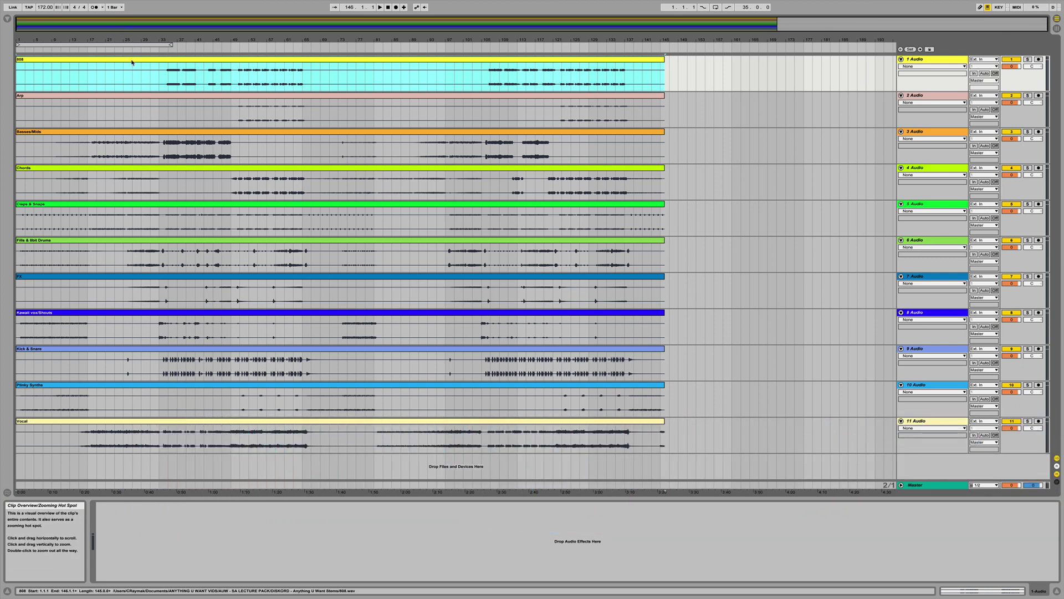
{"action": "left_click", "coordinate": [1028, 59]}
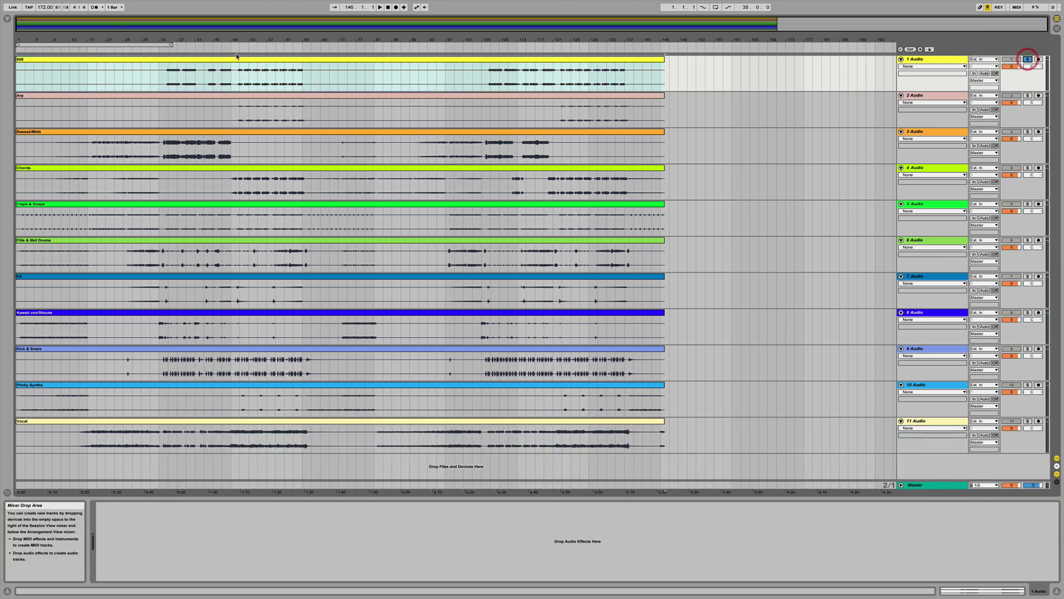
{"action": "left_click", "coordinate": [170, 67]}
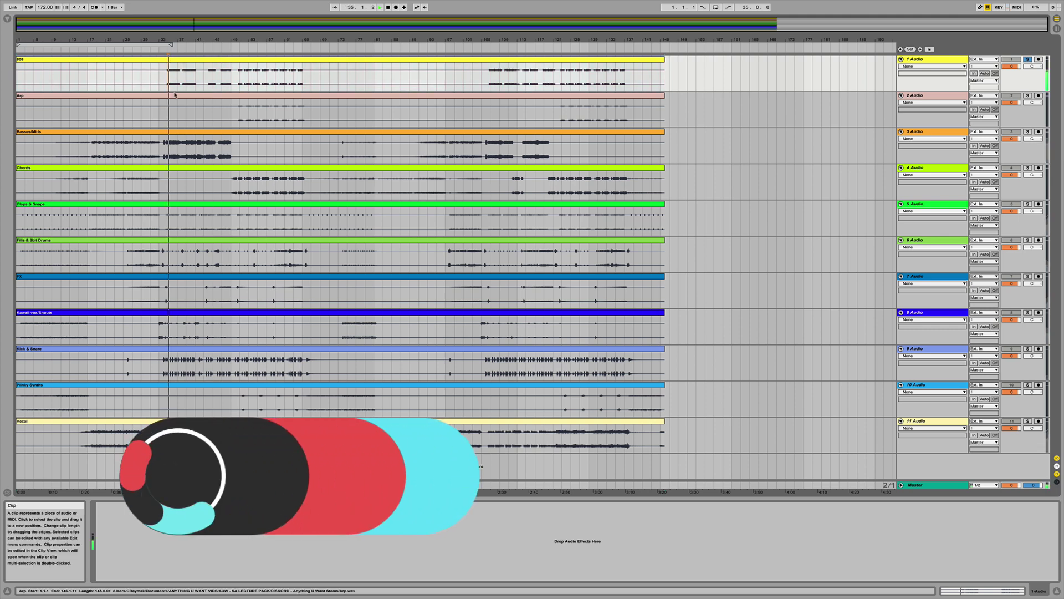
{"action": "key", "text": "space"}
{"action": "key", "text": "space"}
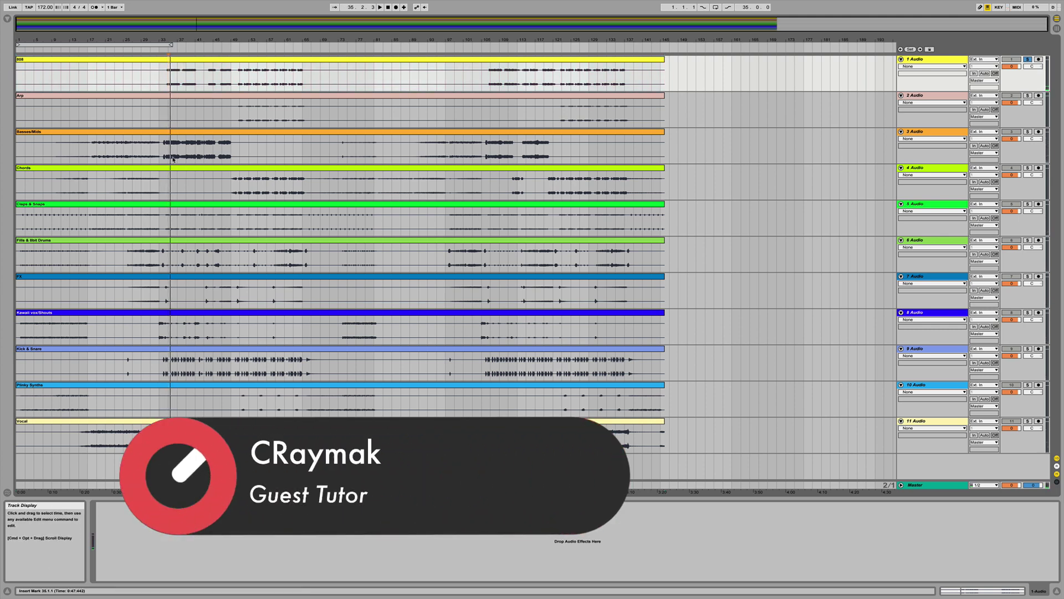
Audition the Basses/Mids track and the Vocal track from bar 33, soloing each in turn.
{"action": "left_click", "coordinate": [162, 148]}
{"action": "left_click", "coordinate": [1028, 132]}
{"action": "key", "text": "space"}
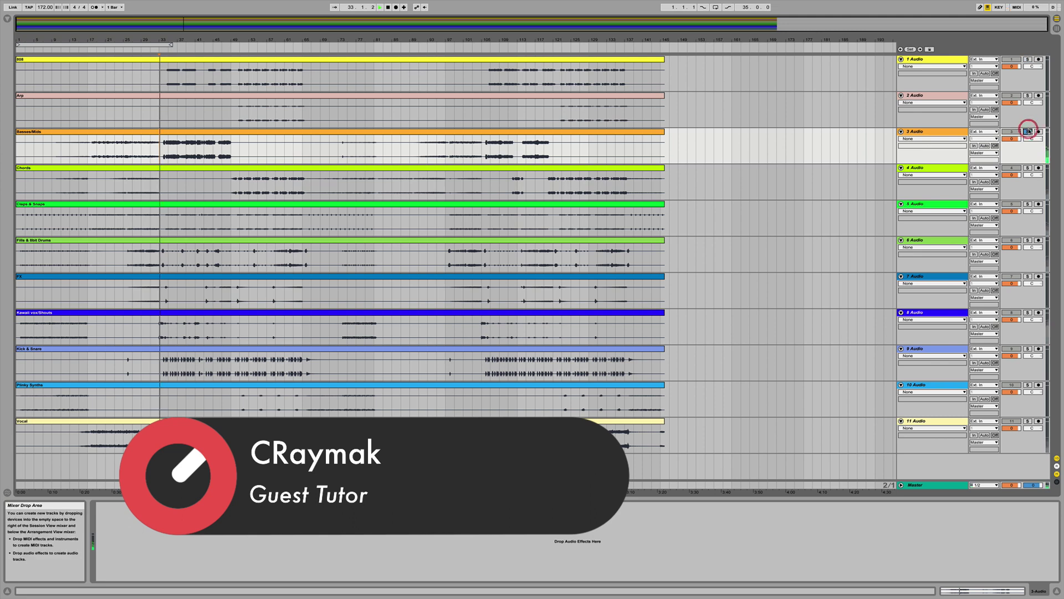
{"action": "left_click", "coordinate": [1028, 420]}
{"action": "key", "text": "space"}
{"action": "key", "text": "space"}
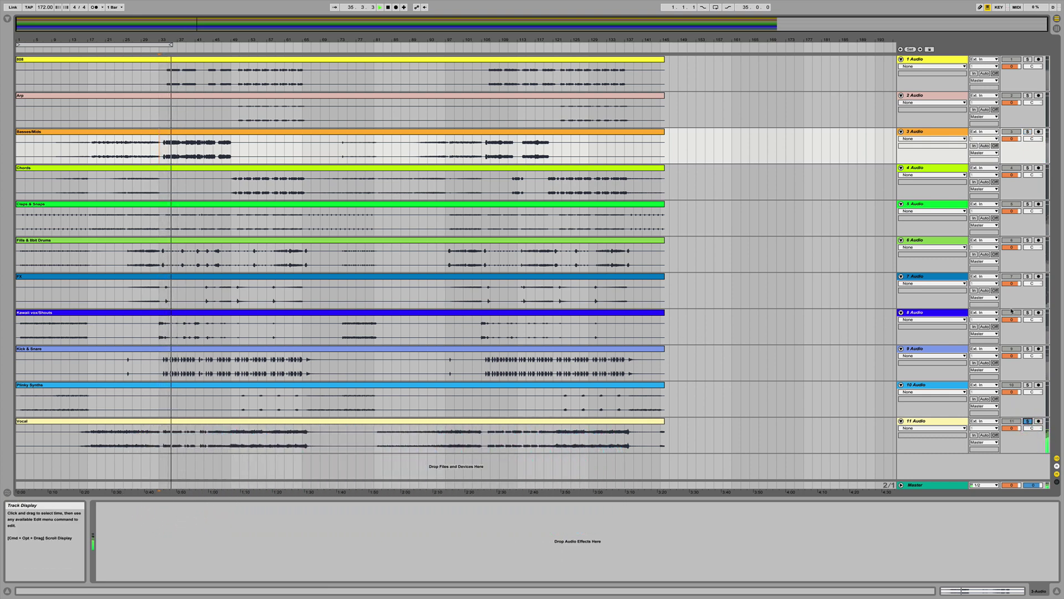
Audition the Kick & Snare track soloed, and the full mix of all stems from bar 33 without solo.
{"action": "left_click", "coordinate": [1028, 349]}
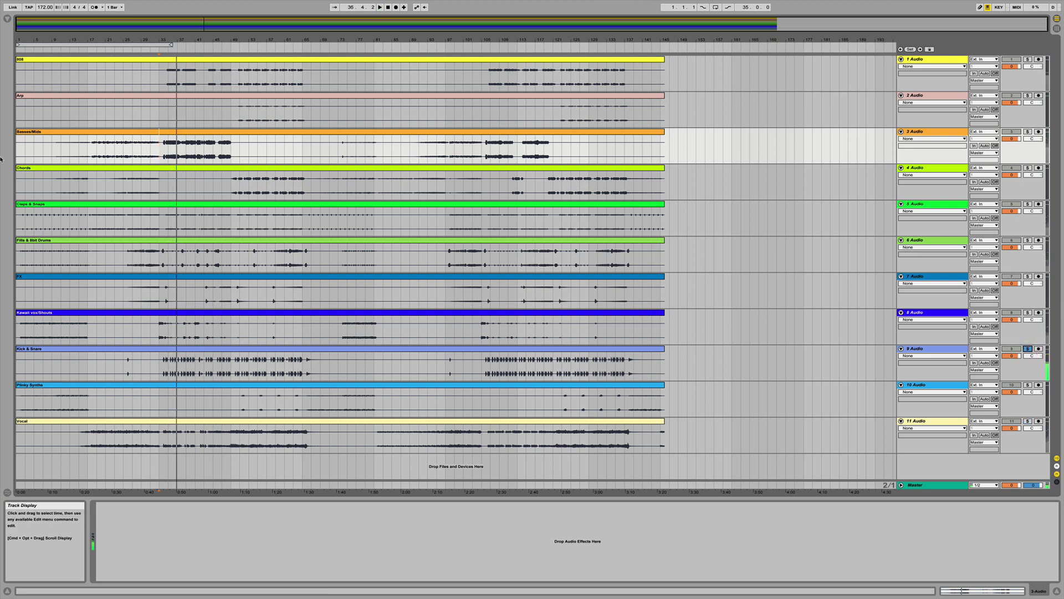
{"action": "left_click", "coordinate": [1028, 348]}
{"action": "left_click", "coordinate": [153, 50]}
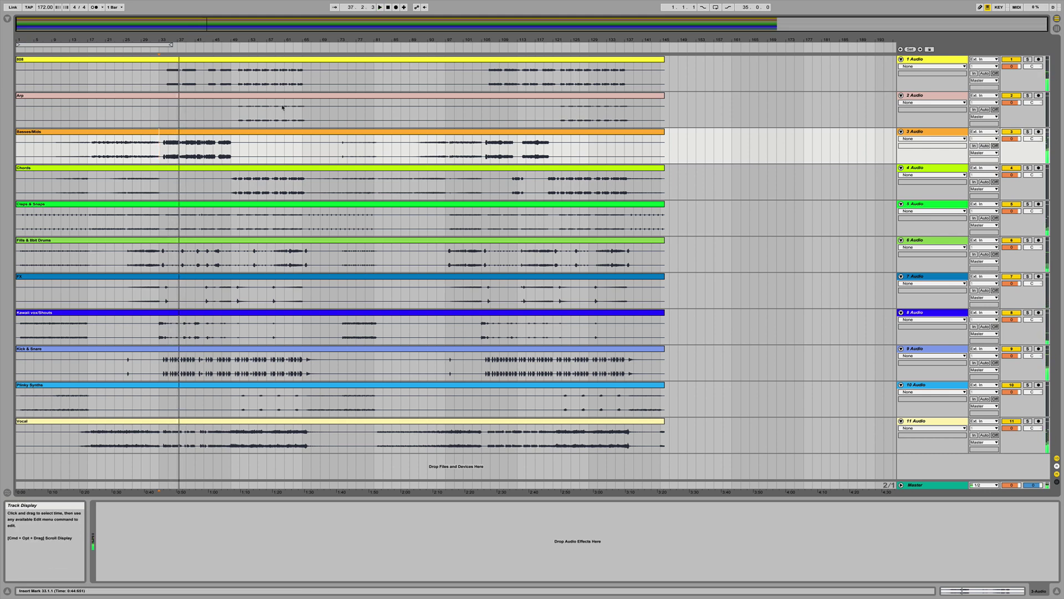
{"action": "key", "text": "space"}
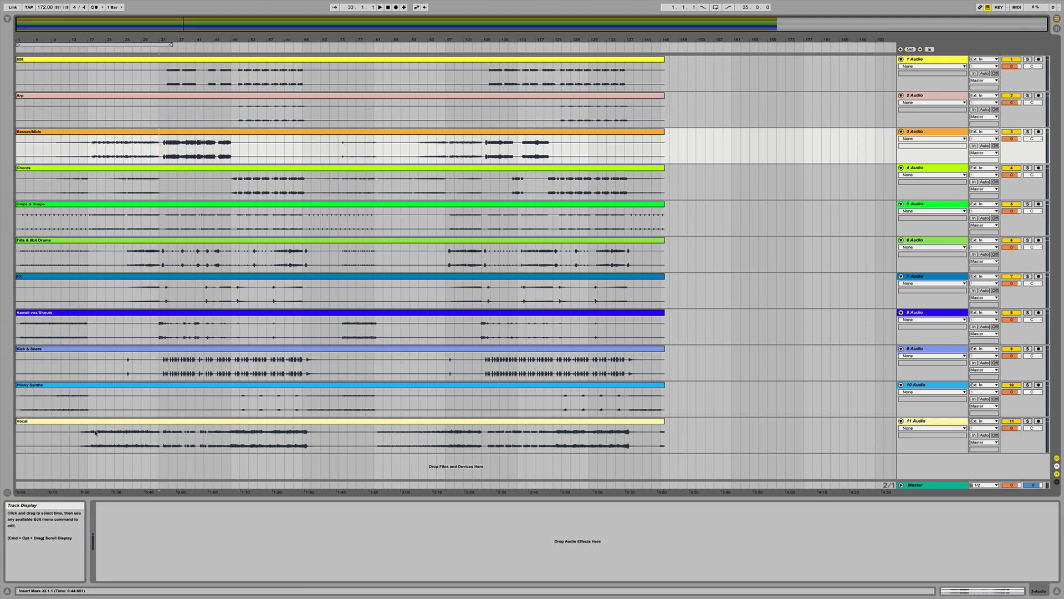
Group all eleven audio stem tracks, from 808 to Vocal, into one group track.
{"action": "left_click_drag", "start_coordinate": [87, 433], "coordinate": [159, 433]}
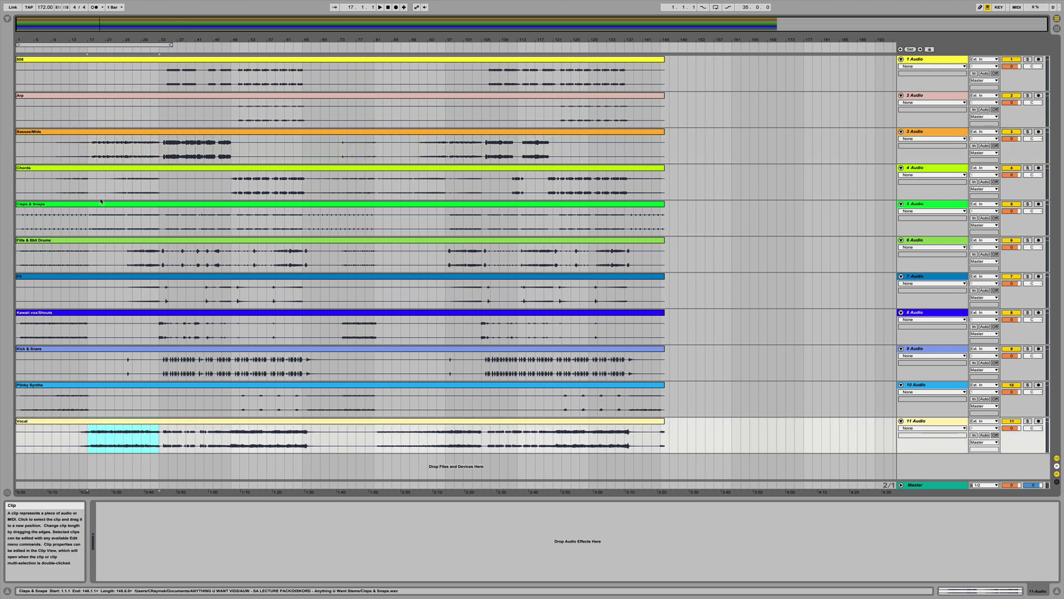
{"action": "left_click", "coordinate": [920, 59]}
{"action": "left_click", "coordinate": [920, 424], "text": "shift"}
{"action": "right_click", "coordinate": [918, 424]}
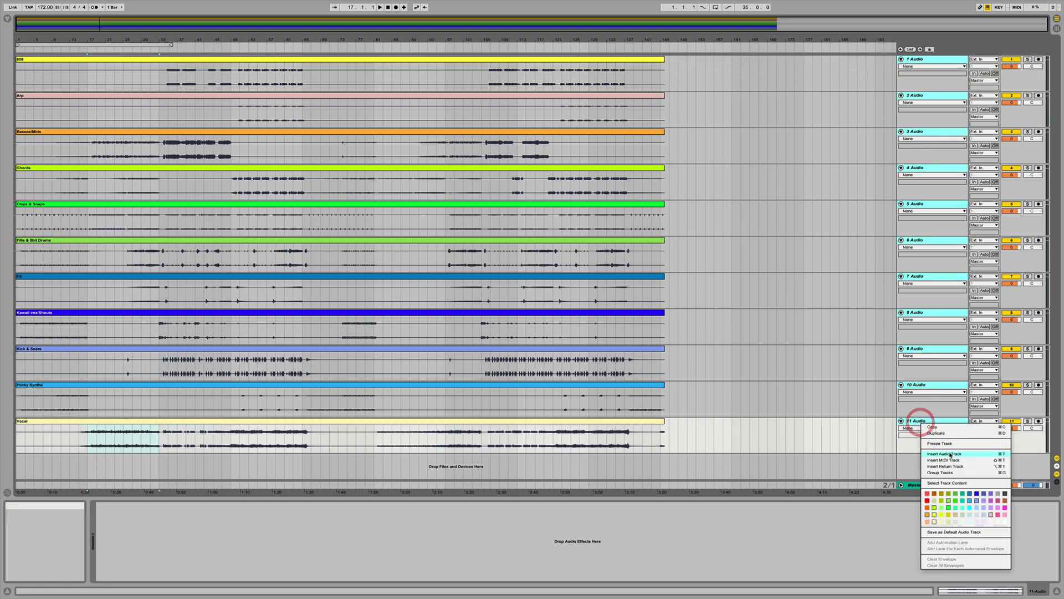
{"action": "left_click", "coordinate": [940, 471]}
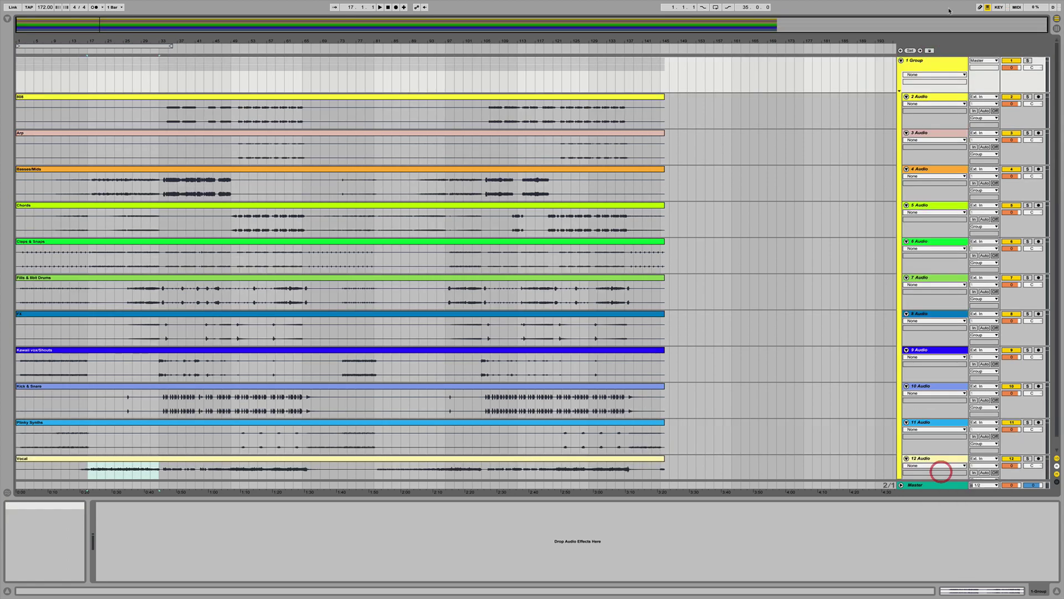
Deactivate the new group track and collapse it in the arrangement.
{"action": "left_click", "coordinate": [901, 60]}
{"action": "left_click", "coordinate": [901, 61]}
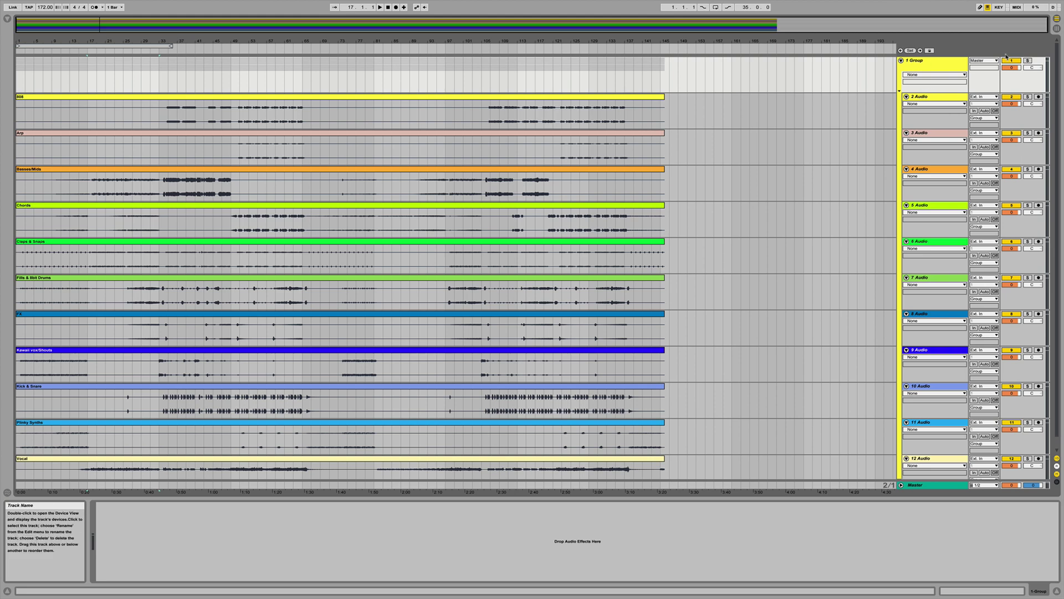
{"action": "left_click", "coordinate": [1012, 60]}
{"action": "left_click", "coordinate": [901, 60]}
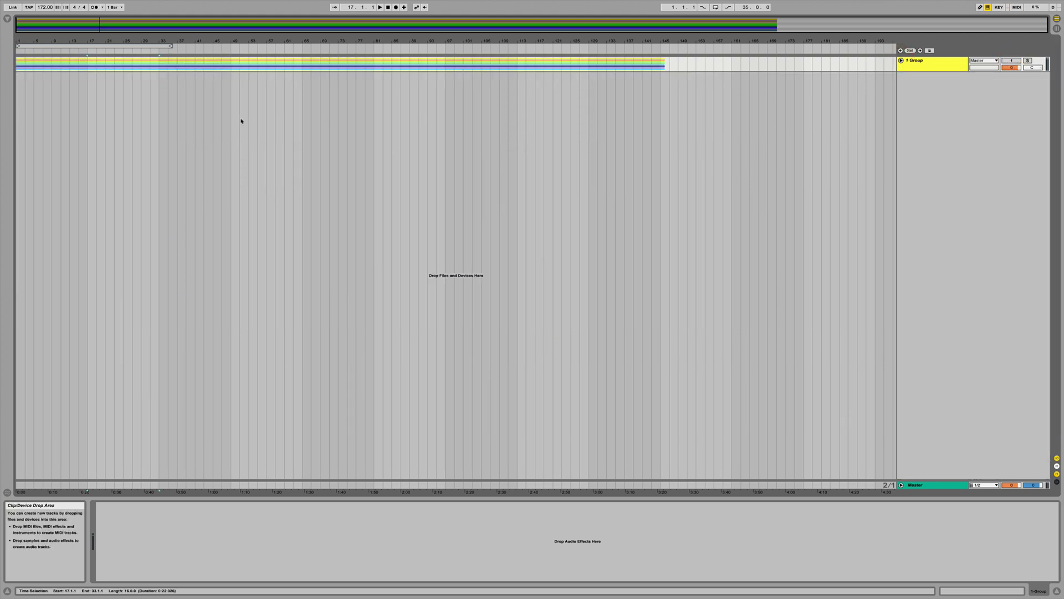
Add a locator at bar 1 and name it Intro.
{"action": "right_click", "coordinate": [19, 51]}
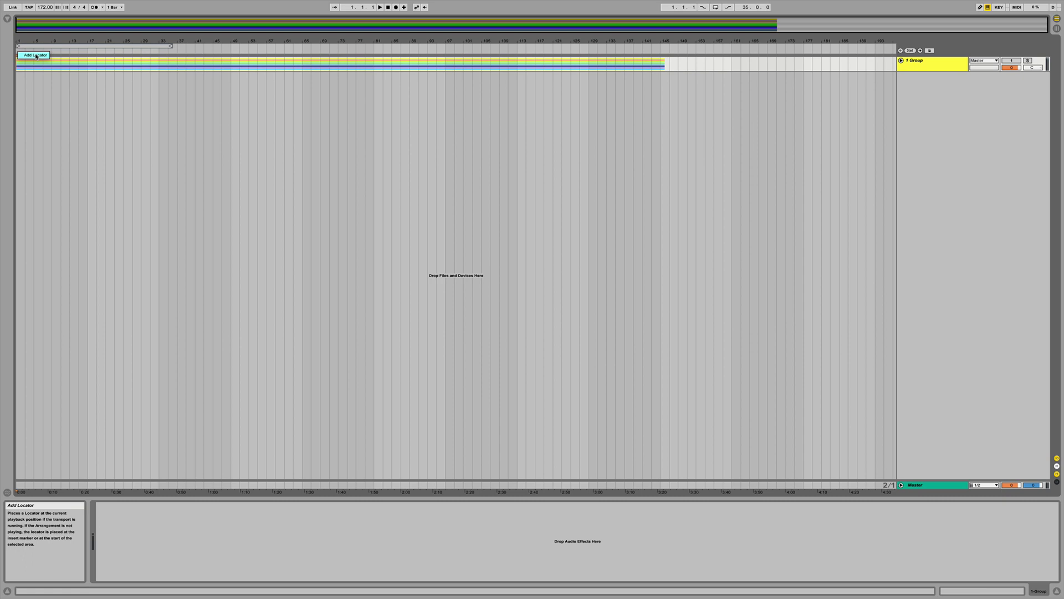
{"action": "left_click", "coordinate": [36, 56]}
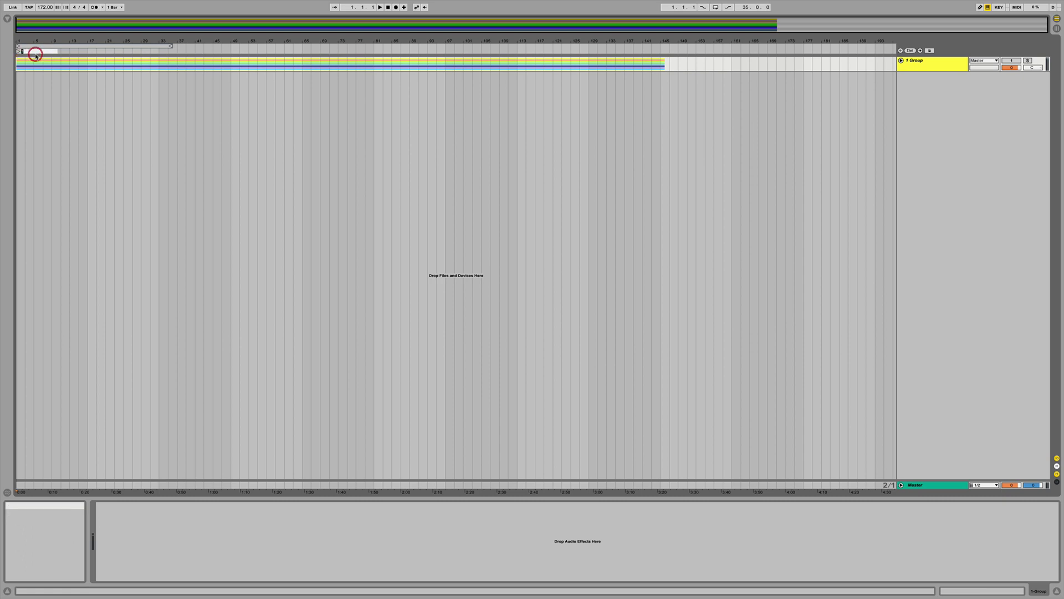
{"action": "right_click", "coordinate": [18, 53]}
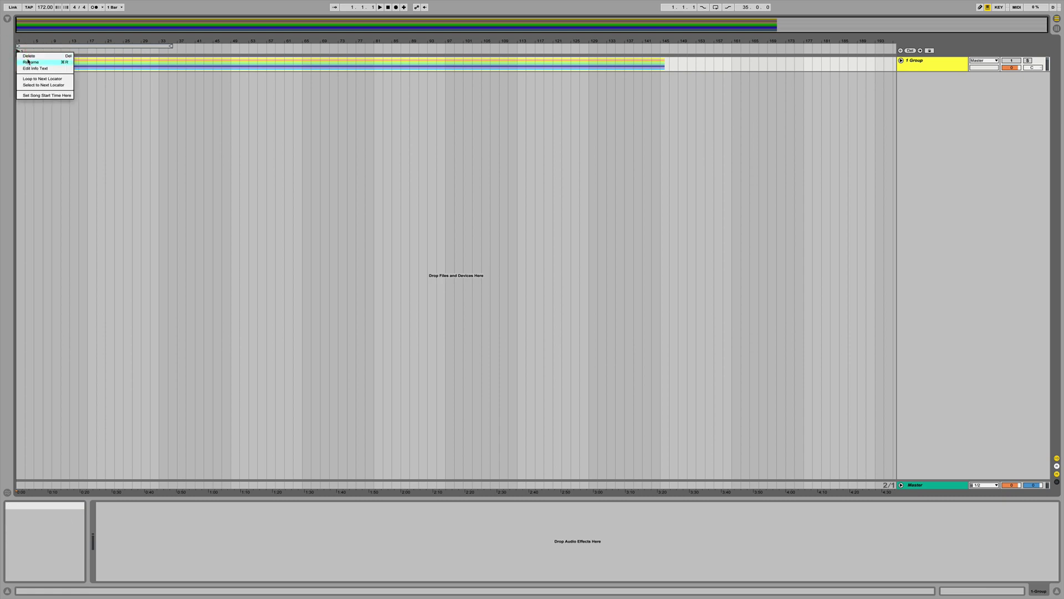
{"action": "left_click", "coordinate": [30, 62]}
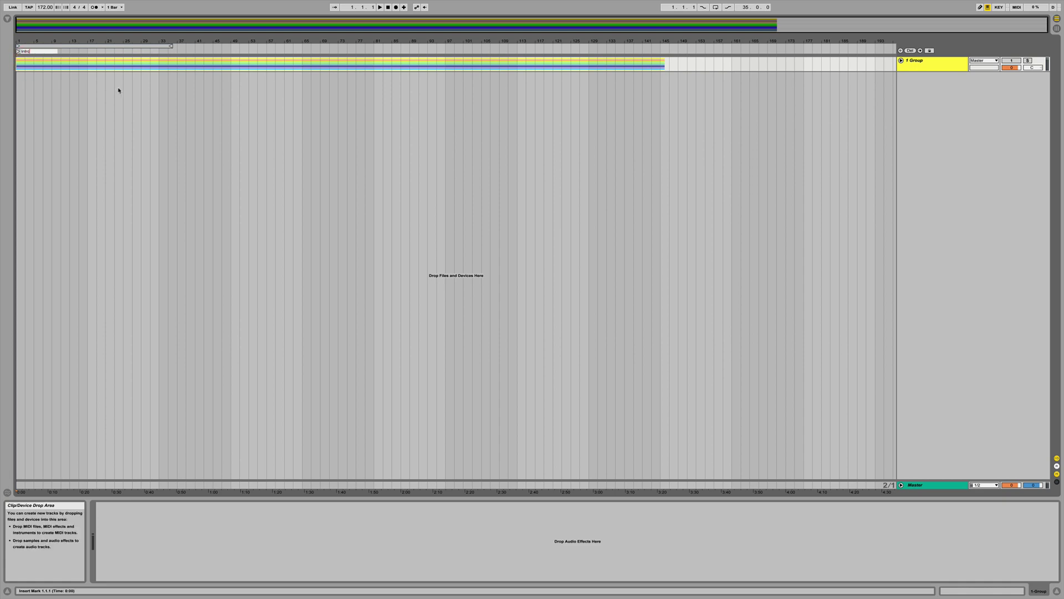
{"action": "key", "text": "Return"}
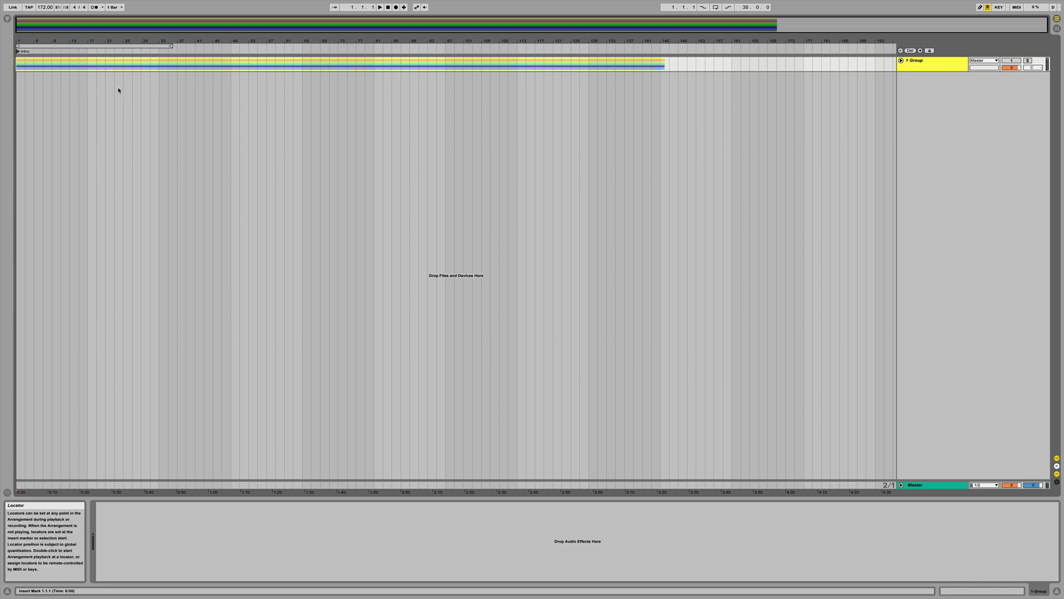
Add a locator at bar 17 and name it Break.
{"action": "right_click", "coordinate": [88, 51]}
{"action": "left_click", "coordinate": [99, 64]}
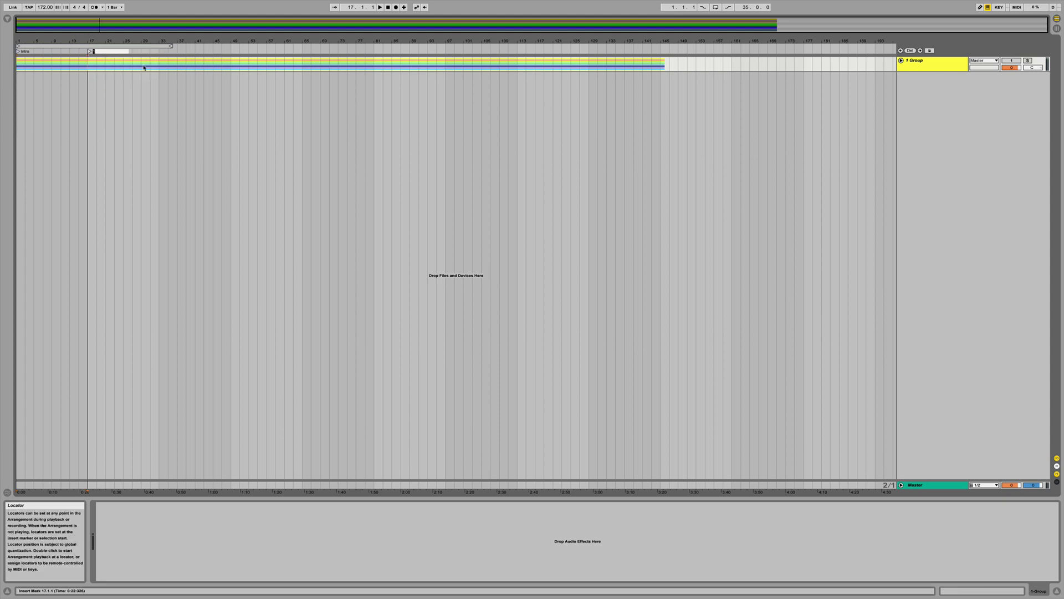
{"action": "key", "text": "Return"}
{"action": "left_click", "coordinate": [18, 51]}
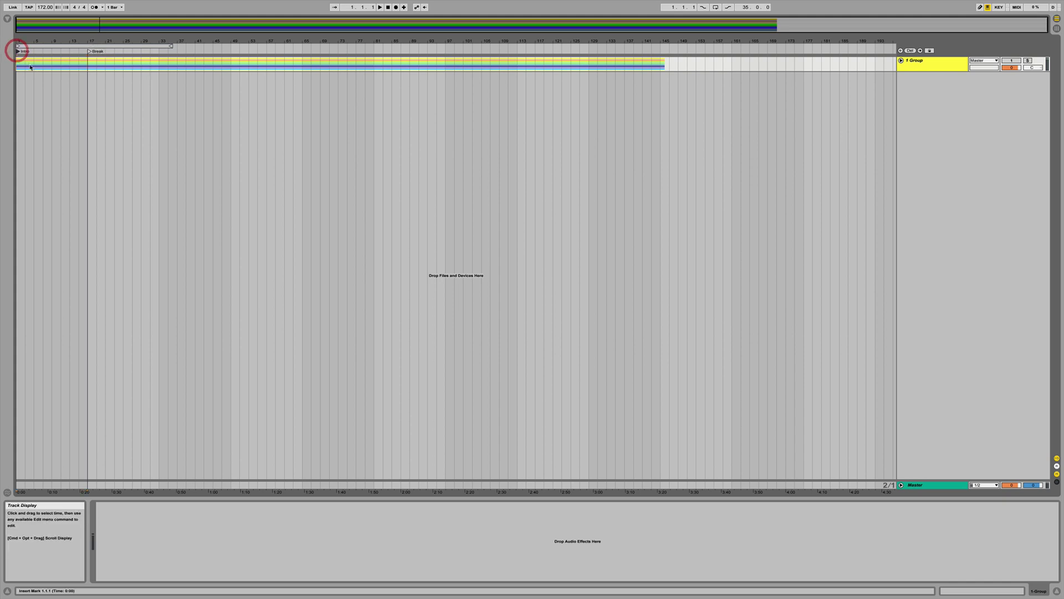
{"action": "right_click", "coordinate": [18, 51]}
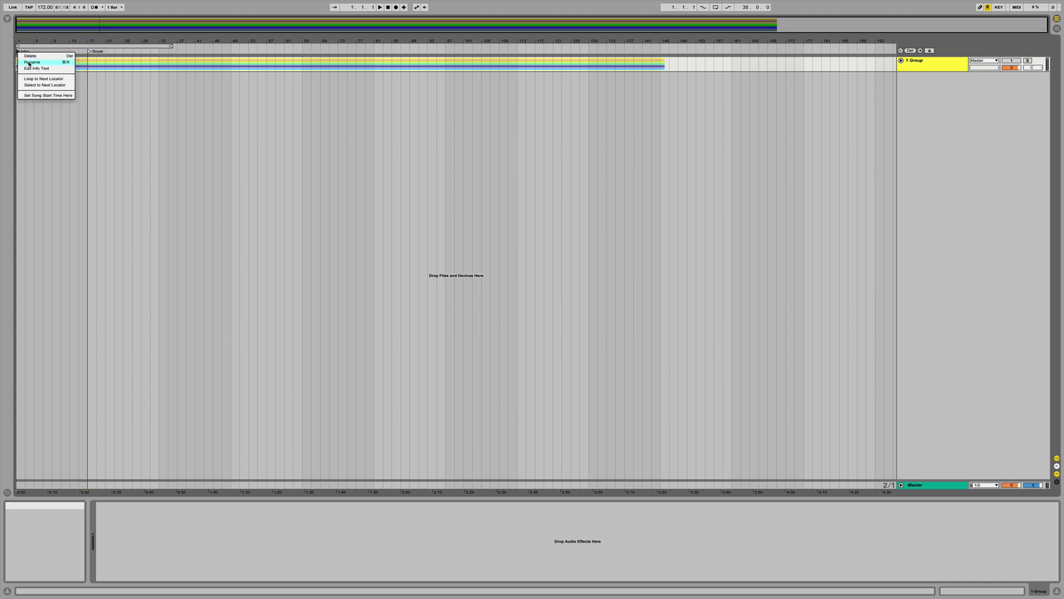
{"action": "left_click", "coordinate": [128, 123]}
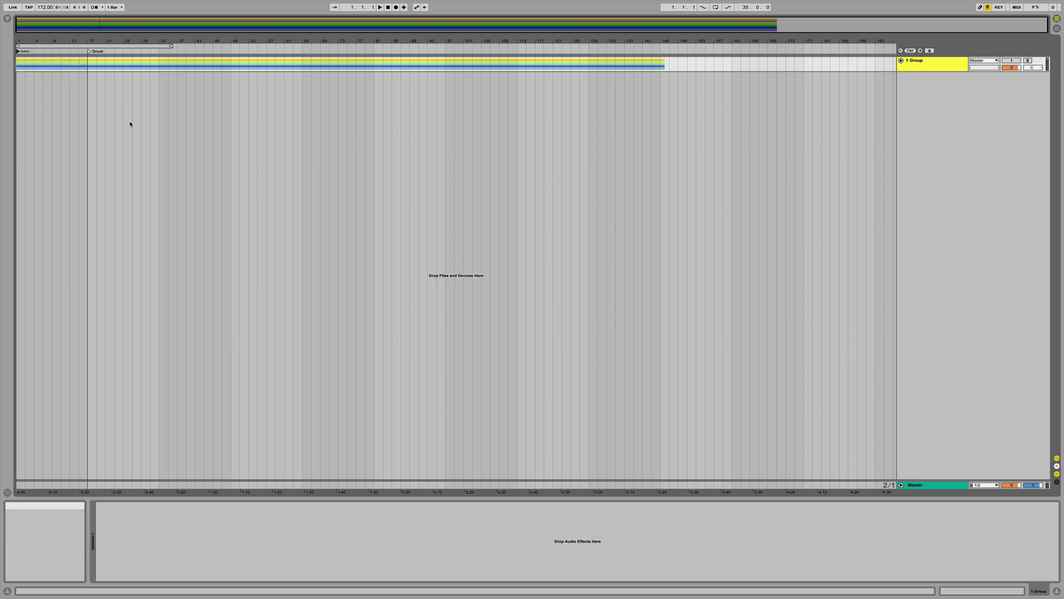
{"action": "right_click", "coordinate": [17, 51]}
{"action": "left_click", "coordinate": [115, 104]}
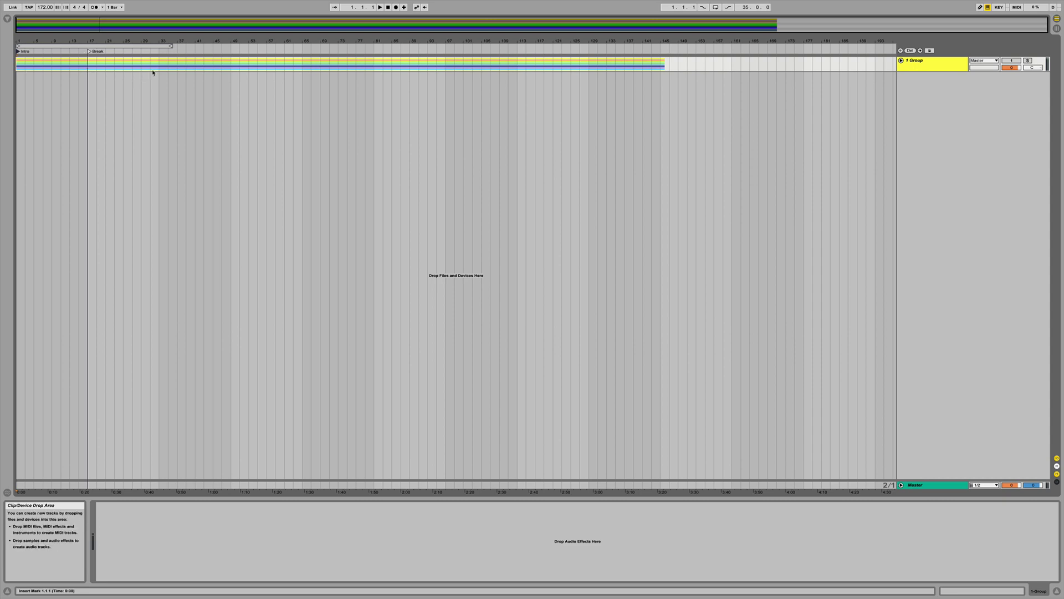
Add a locator at bar 33 and name it Build.
{"action": "right_click", "coordinate": [160, 51]}
{"action": "left_click", "coordinate": [168, 71]}
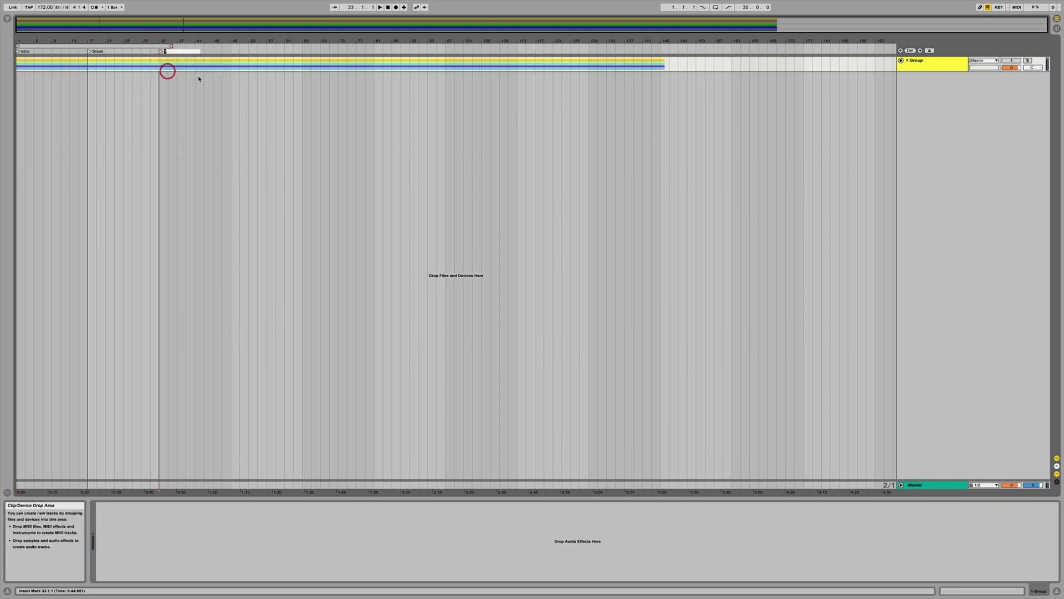
{"action": "type", "text": "Build"}
{"action": "key", "text": "Return"}
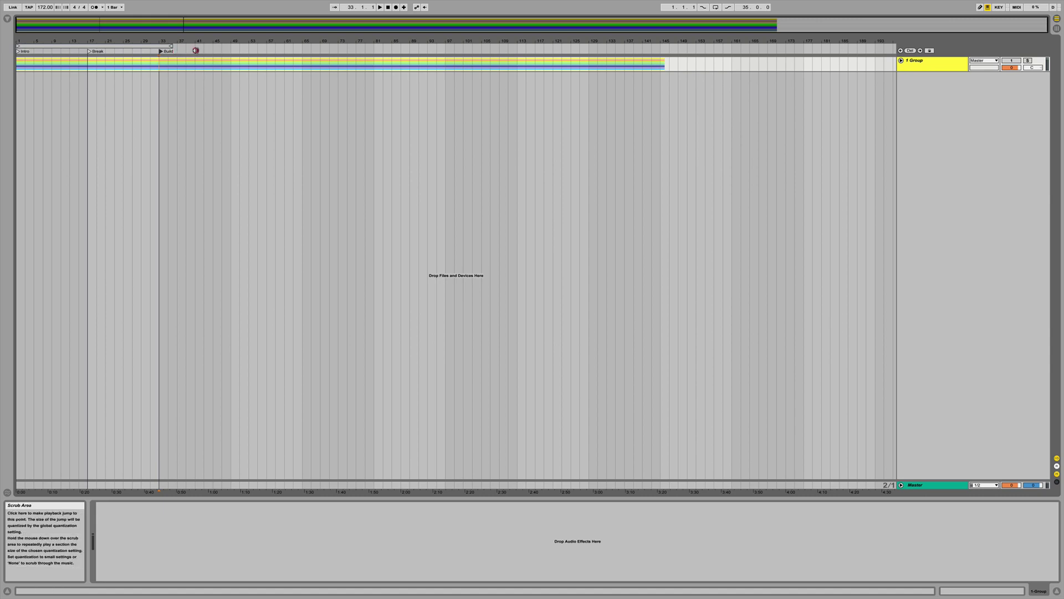
Add a locator named Drop at bar 41 and extend the loop brace to end there, 40 bars long.
{"action": "right_click", "coordinate": [195, 50]}
{"action": "left_click", "coordinate": [203, 70]}
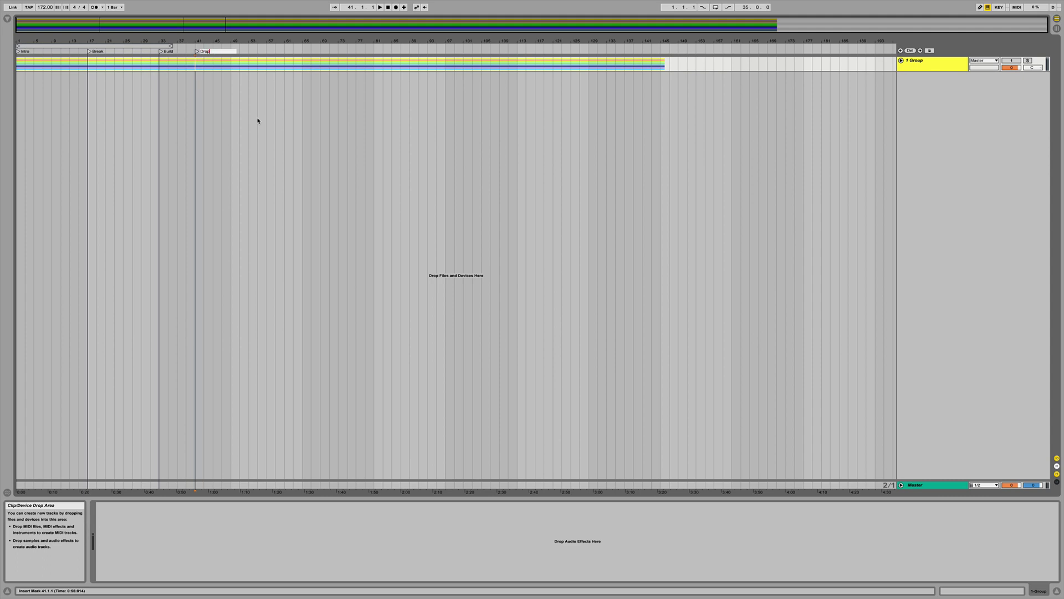
{"action": "left_click_drag", "start_coordinate": [171, 46], "coordinate": [195, 46]}
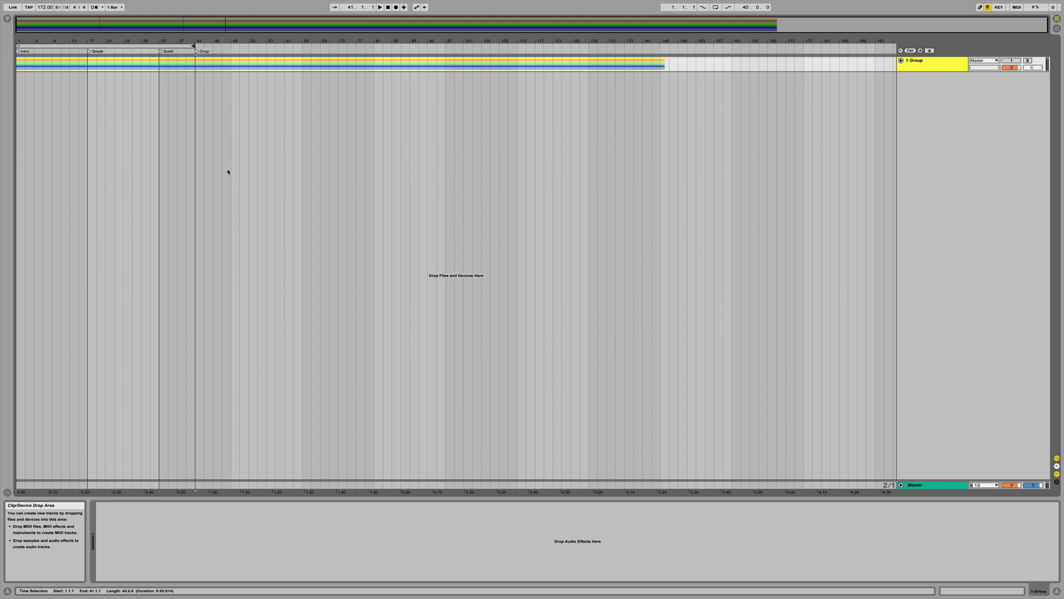
Move the Vocal track out of the group so it sits below it as a separate track, with the group collapsed.
{"action": "left_click", "coordinate": [901, 60]}
{"action": "scroll", "coordinate": [956, 308], "scroll_direction": "down", "scroll_amount": 1}
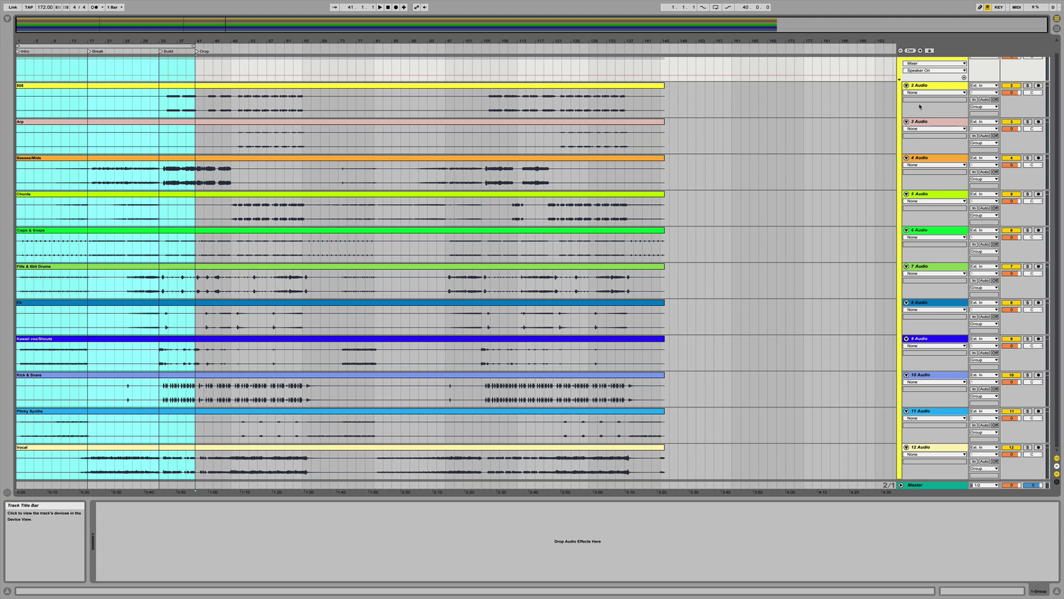
{"action": "scroll", "coordinate": [909, 119], "scroll_direction": "up", "scroll_amount": 1}
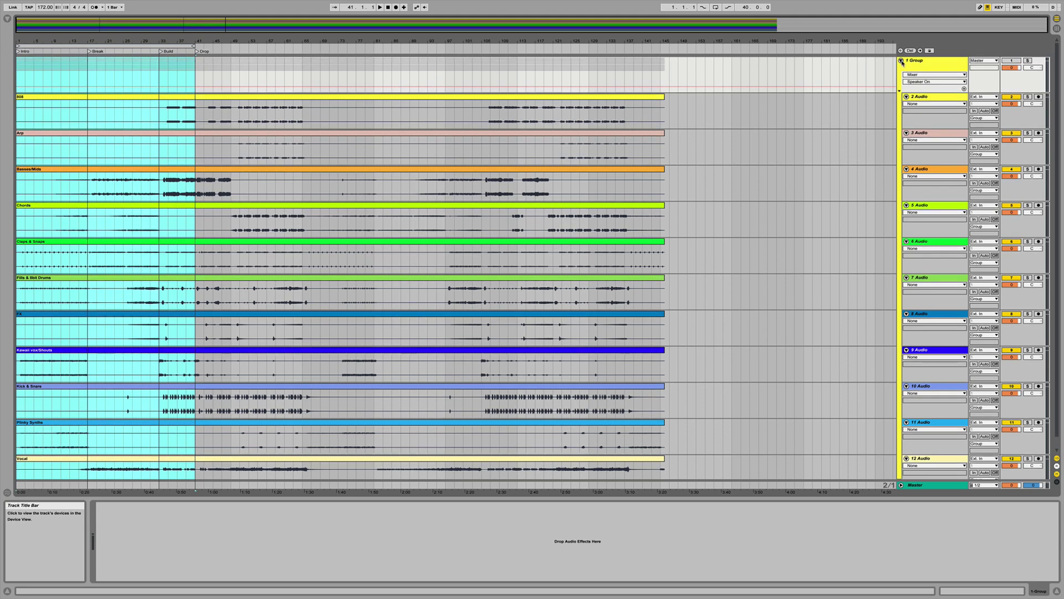
{"action": "scroll", "coordinate": [915, 249], "scroll_direction": "down", "scroll_amount": 1}
{"action": "left_click", "coordinate": [919, 450]}
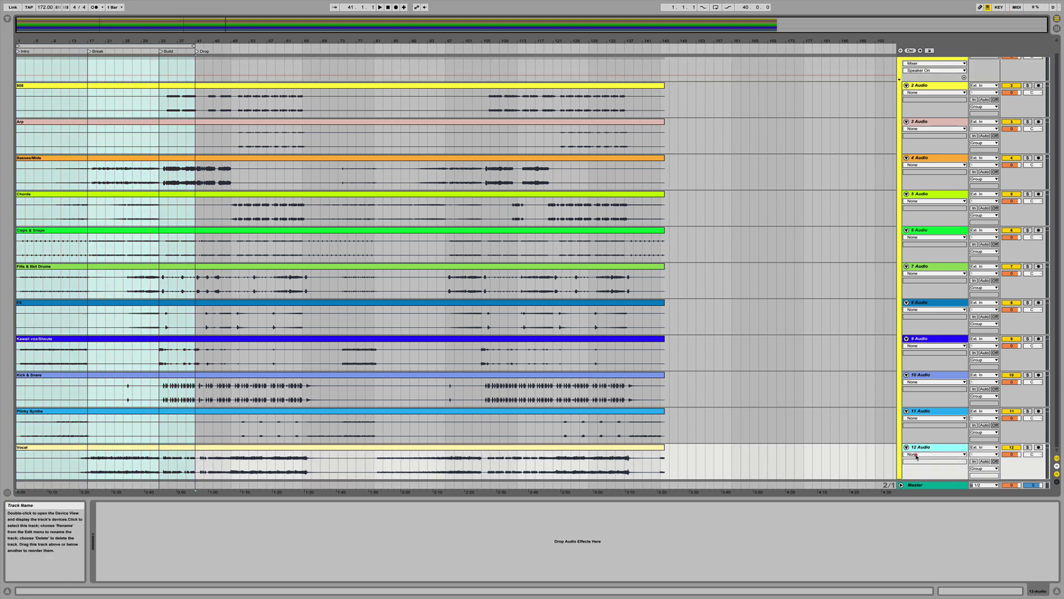
{"action": "left_click_drag", "start_coordinate": [917, 486], "coordinate": [917, 485]}
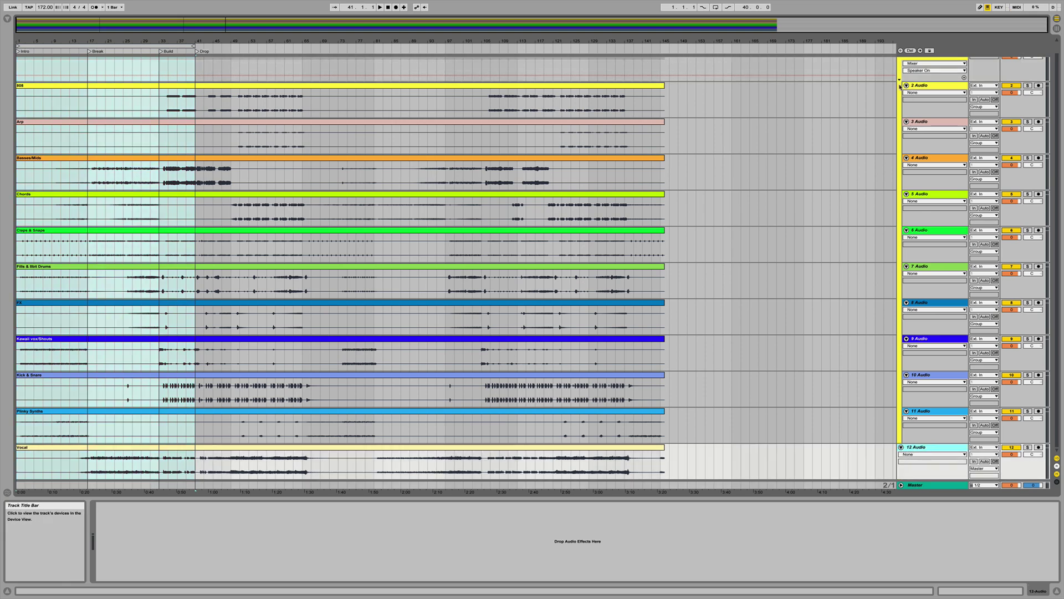
{"action": "scroll", "coordinate": [901, 63], "scroll_direction": "up", "scroll_amount": 1}
{"action": "left_click", "coordinate": [902, 61]}
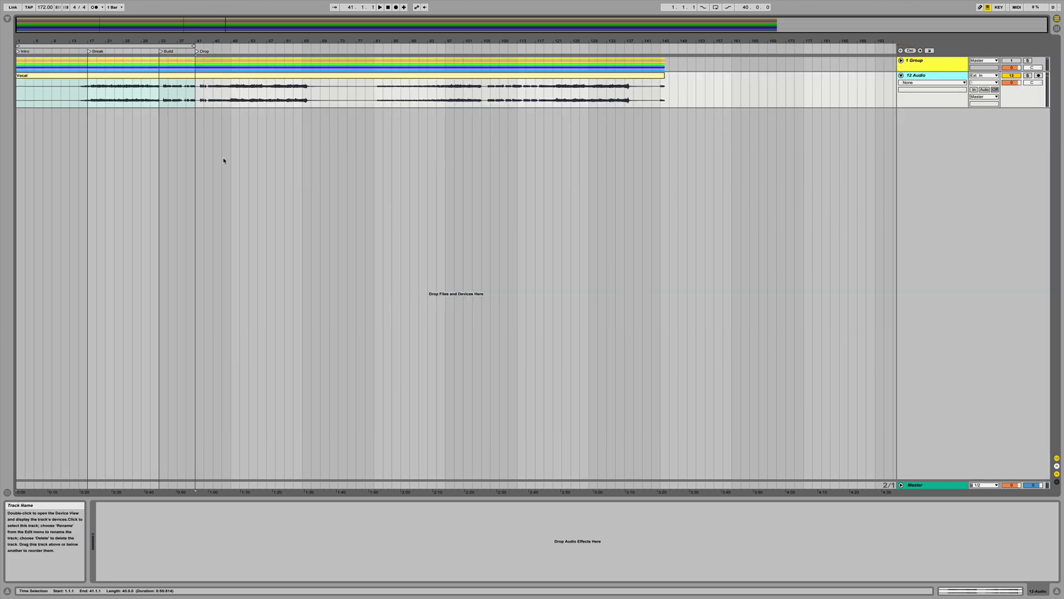
Play the Vocal track from just before the Break locator and select its full clip.
{"action": "left_click", "coordinate": [90, 97]}
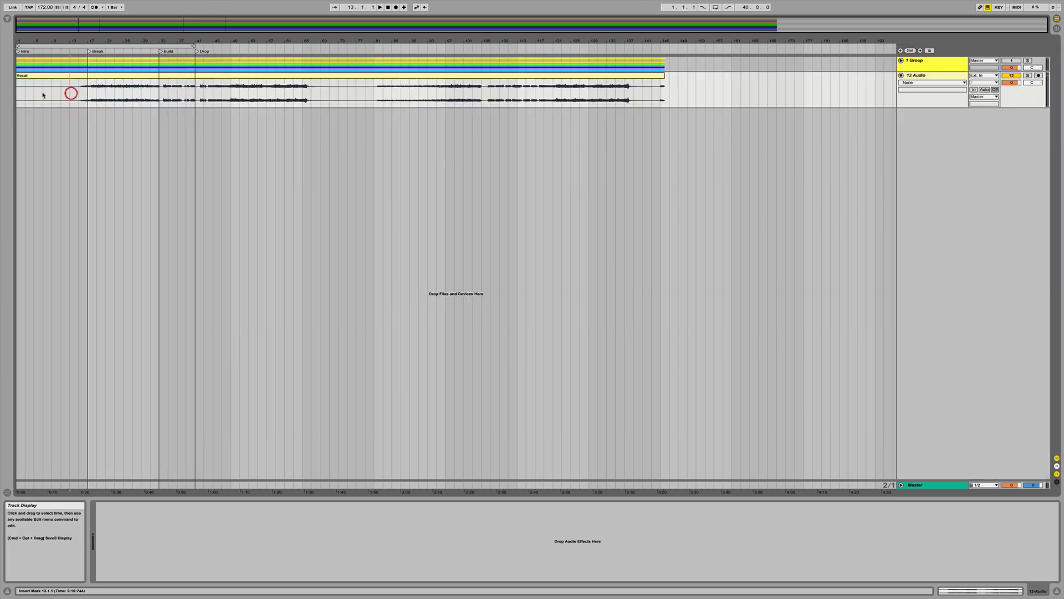
{"action": "left_click", "coordinate": [78, 86]}
{"action": "key", "text": "space"}
{"action": "left_click", "coordinate": [53, 76]}
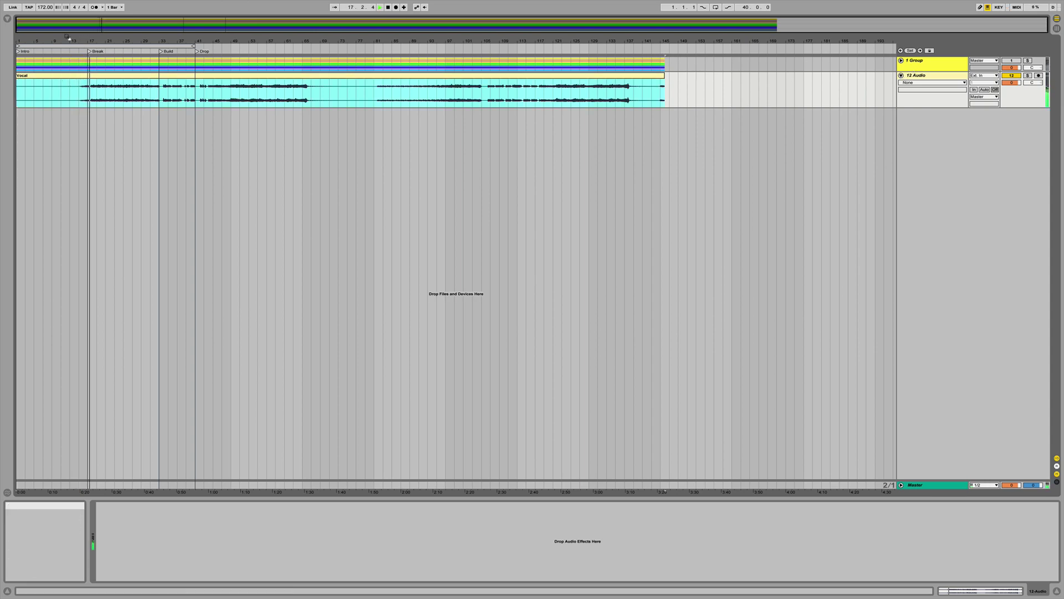
Play the Vocal track around the Break locator and place the insert mark where the vocal phrase starts, near bar 18.
{"action": "left_click_drag", "start_coordinate": [92, 40], "coordinate": [89, 93]}
{"action": "left_click", "coordinate": [79, 92]}
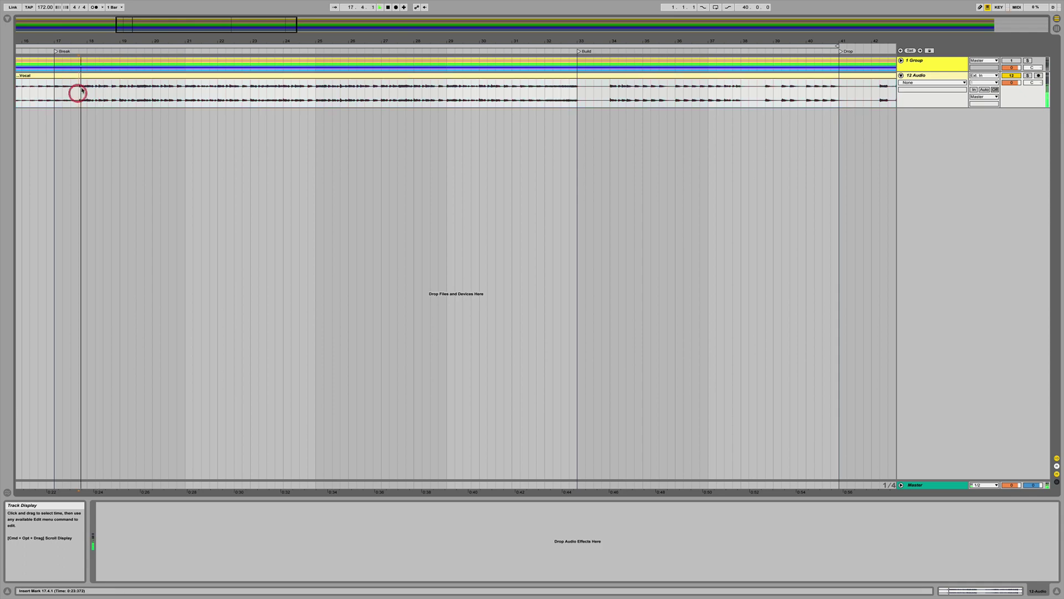
{"action": "left_click", "coordinate": [88, 91]}
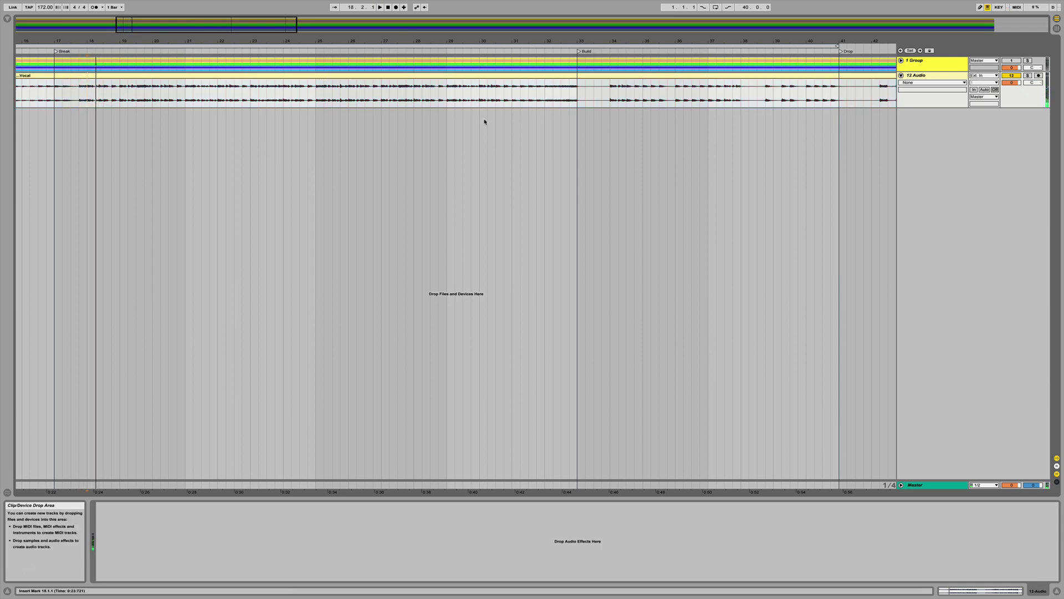
{"action": "key", "text": "Left"}
Expand the group and delete the first bar, 1.1.1 to 2.1.1, from every stem including Vocal.
{"action": "left_click", "coordinate": [901, 61]}
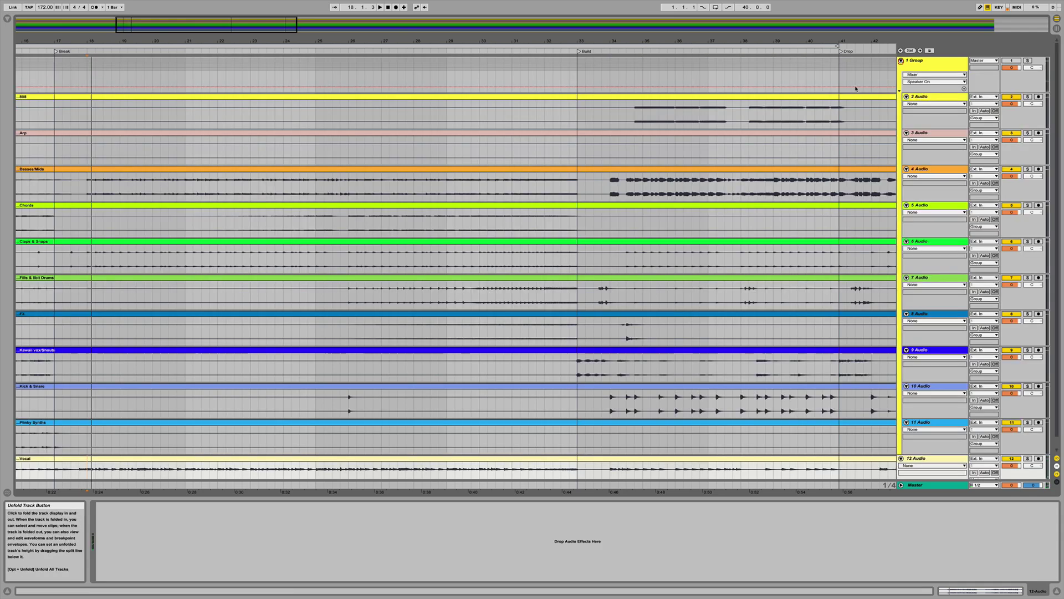
{"action": "scroll", "coordinate": [291, 294], "scroll_direction": "left", "scroll_amount": 10}
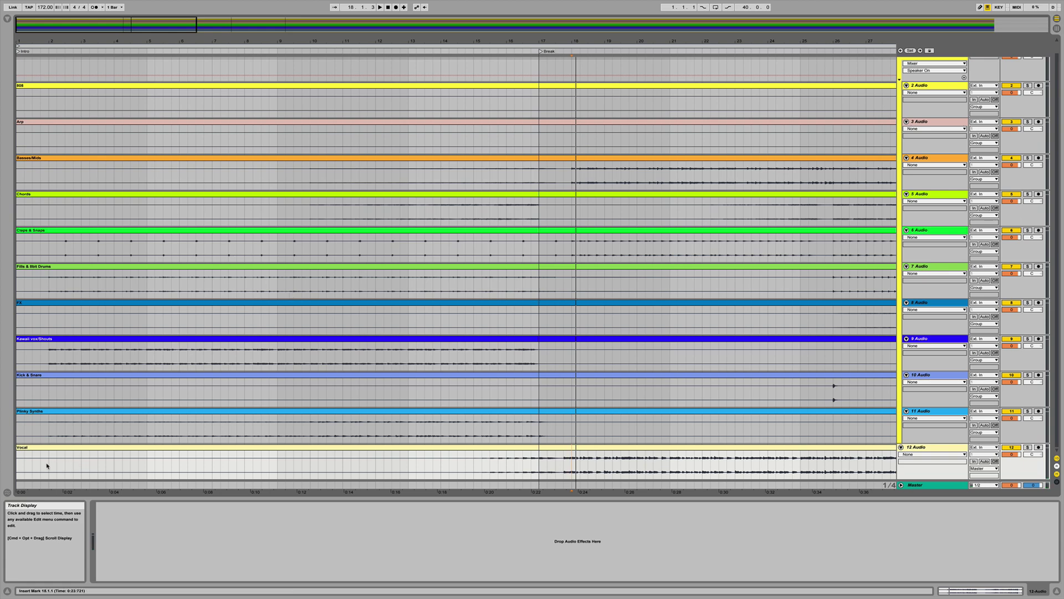
{"action": "left_click_drag", "start_coordinate": [47, 465], "coordinate": [61, 140]}
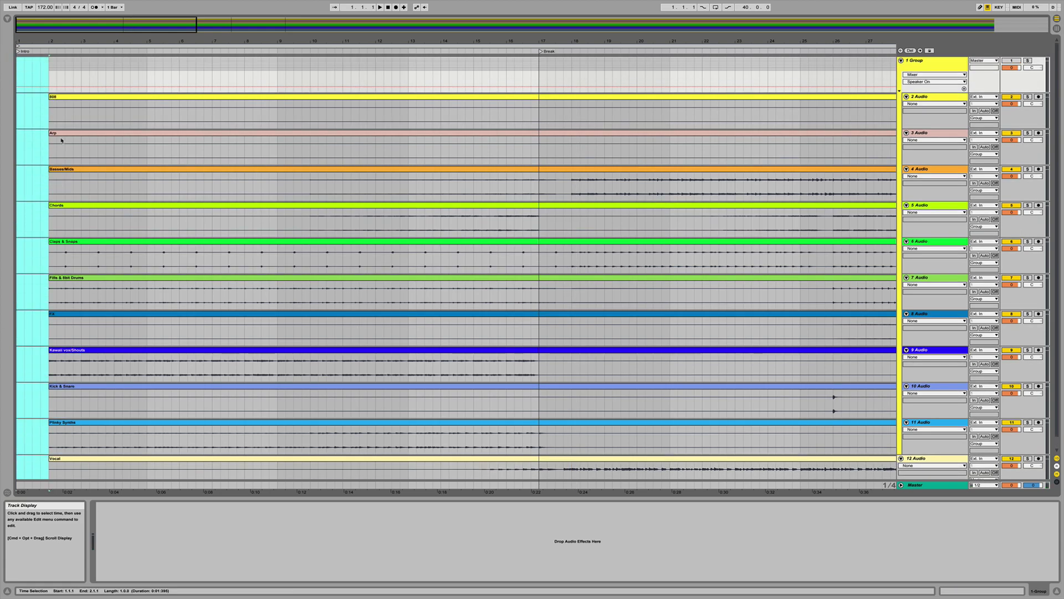
Select all stem clips from 808 through Vocal and move them one bar earlier to start at bar 1.
{"action": "left_click", "coordinate": [60, 97]}
{"action": "left_click_drag", "start_coordinate": [111, 492], "coordinate": [113, 347]}
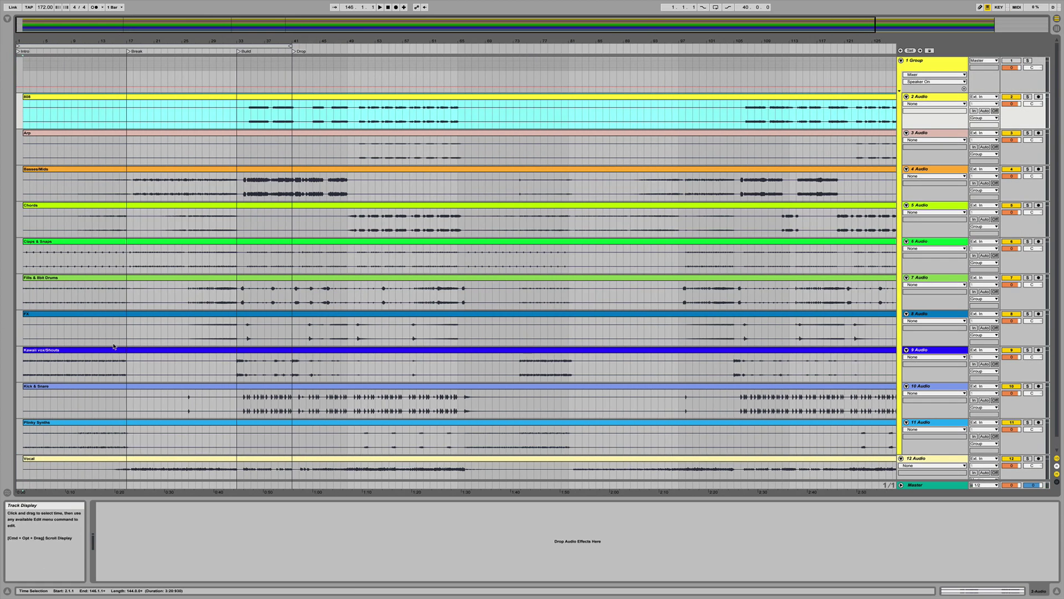
{"action": "scroll", "coordinate": [113, 347], "scroll_direction": "down", "scroll_amount": 1}
{"action": "left_click", "coordinate": [339, 447], "text": "shift"}
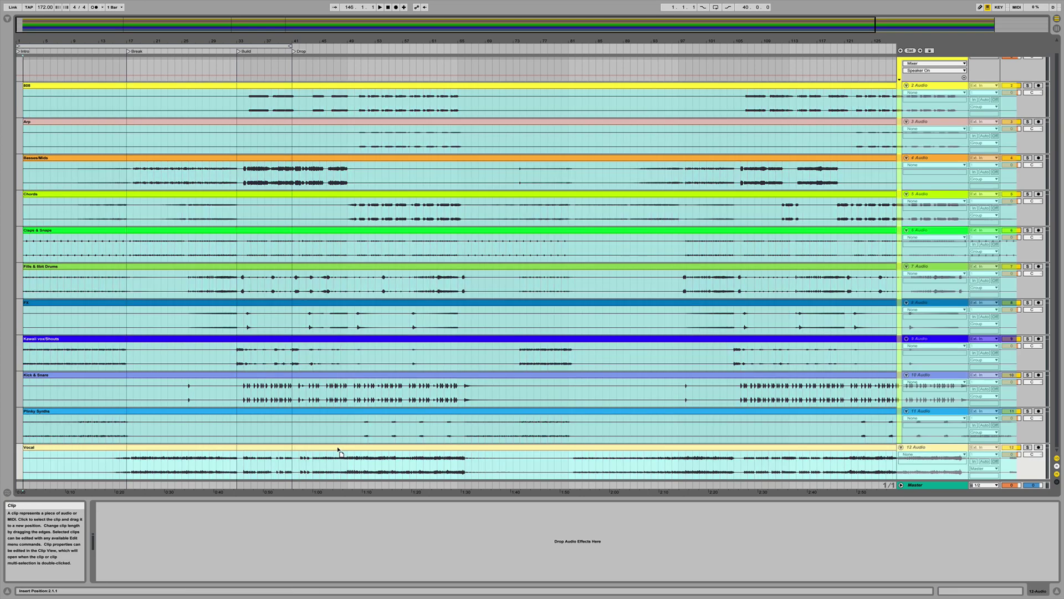
{"action": "left_click_drag", "start_coordinate": [337, 449], "coordinate": [335, 449]}
Play all stems from the Break locator at bar 17 and collapse the group.
{"action": "left_click_drag", "start_coordinate": [115, 41], "coordinate": [202, 102]}
{"action": "left_click", "coordinate": [225, 95]}
{"action": "key", "text": "space"}
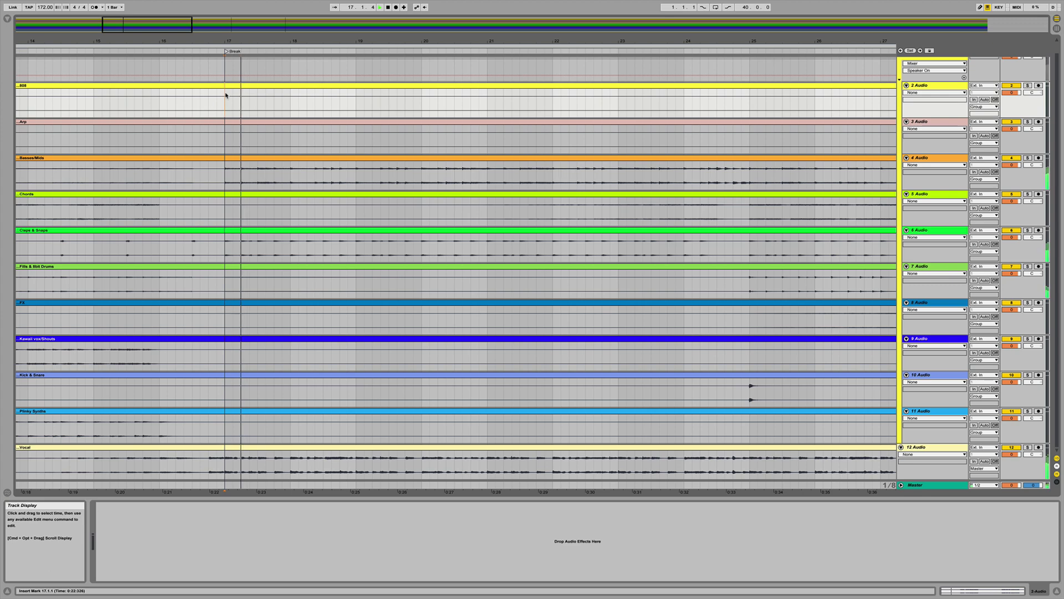
{"action": "left_click_drag", "start_coordinate": [226, 41], "coordinate": [225, 3]}
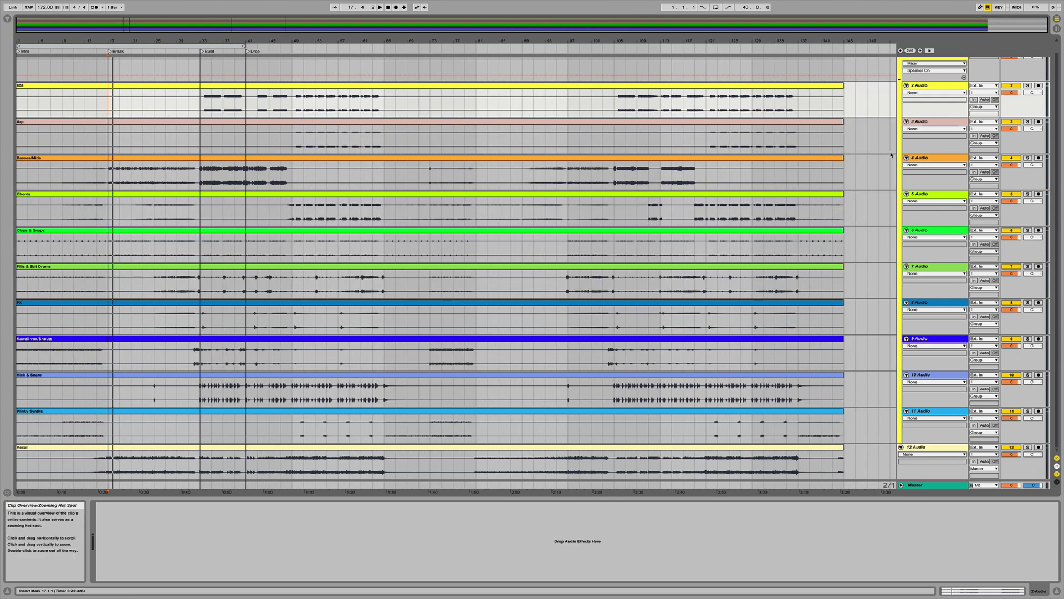
{"action": "key", "text": "super+g"}
{"action": "left_click", "coordinate": [900, 60]}
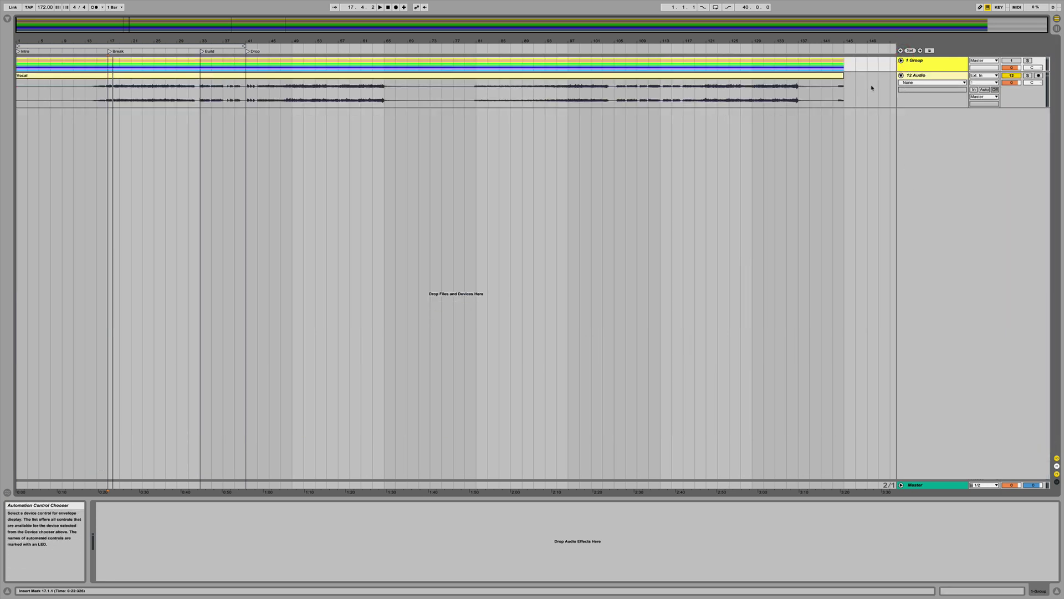
Play the Vocal track from bar 31 to hear how the break leads into the Build locator.
{"action": "left_click_drag", "start_coordinate": [102, 98], "coordinate": [183, 89]}
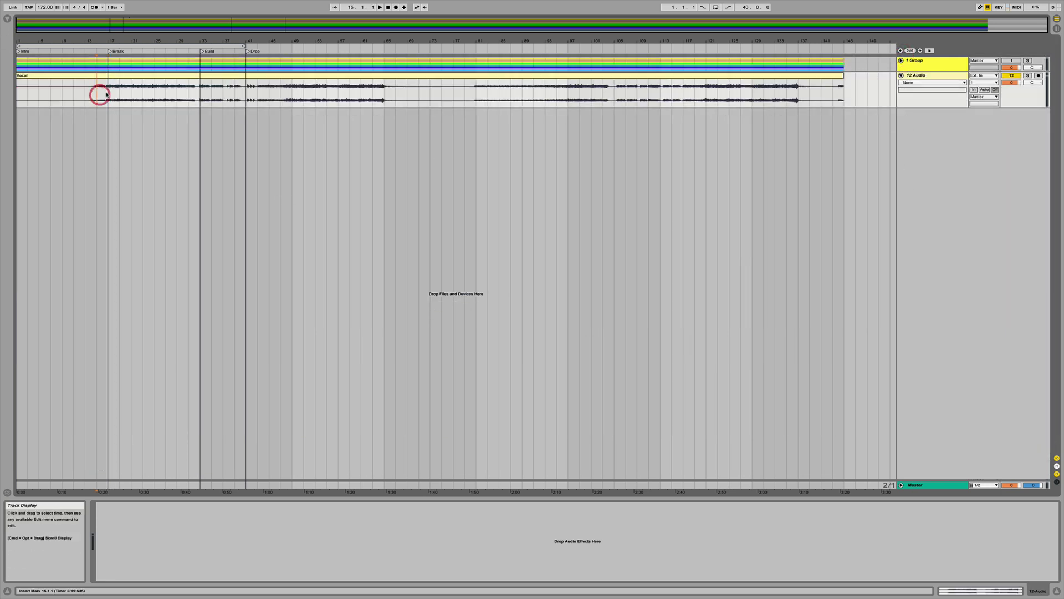
{"action": "left_click", "coordinate": [118, 93]}
{"action": "left_click", "coordinate": [189, 92]}
{"action": "key", "text": "space"}
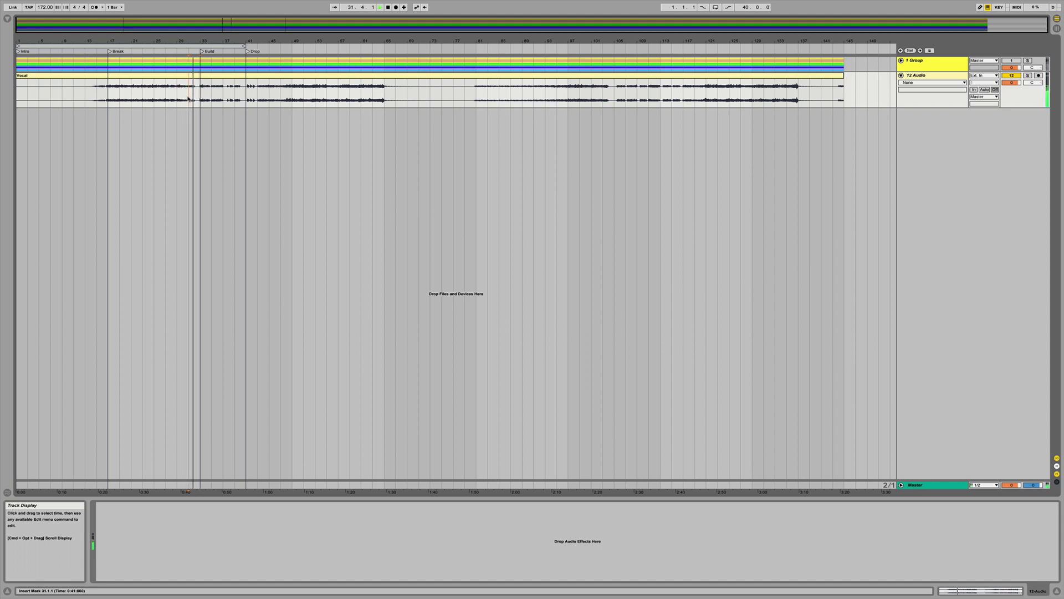
{"action": "left_click", "coordinate": [158, 97]}
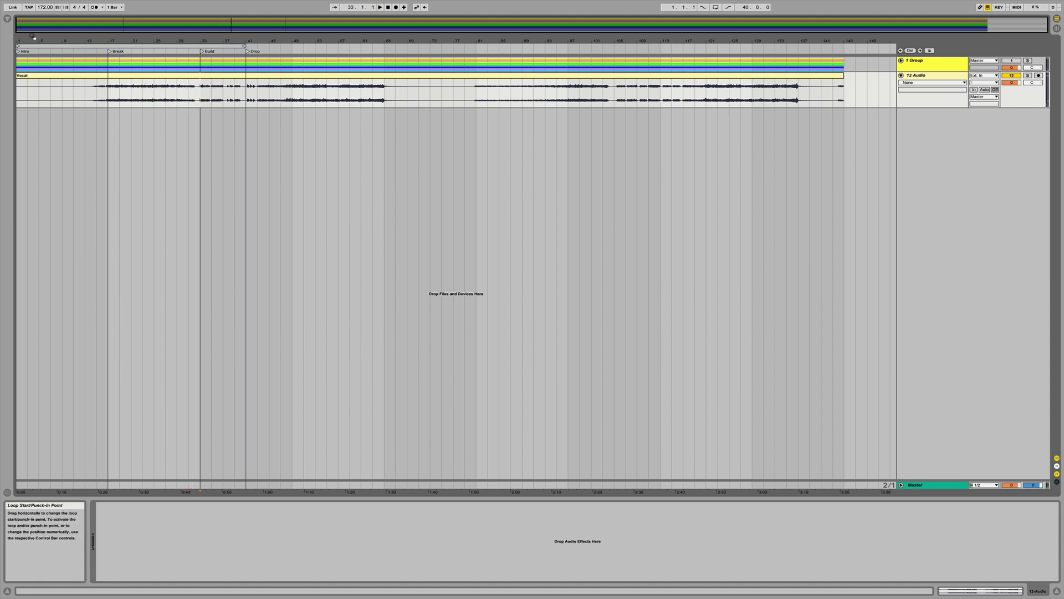
Load the Grand Piano preset from the Piano & Keys instrument racks onto a new MIDI track below Vocal.
{"action": "left_click", "coordinate": [8, 18]}
{"action": "left_click", "coordinate": [24, 61]}
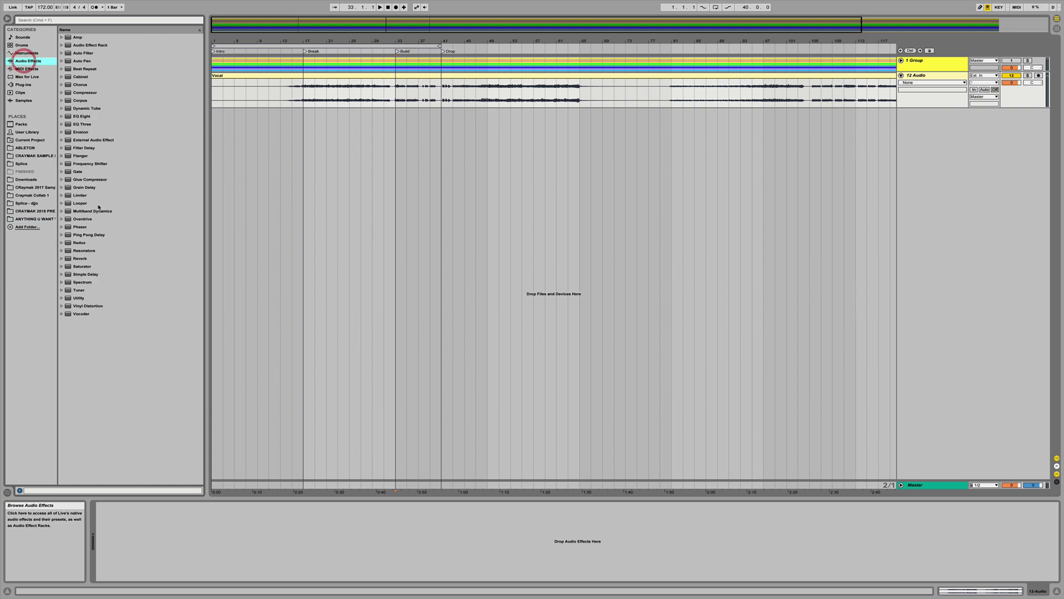
{"action": "left_click", "coordinate": [22, 85]}
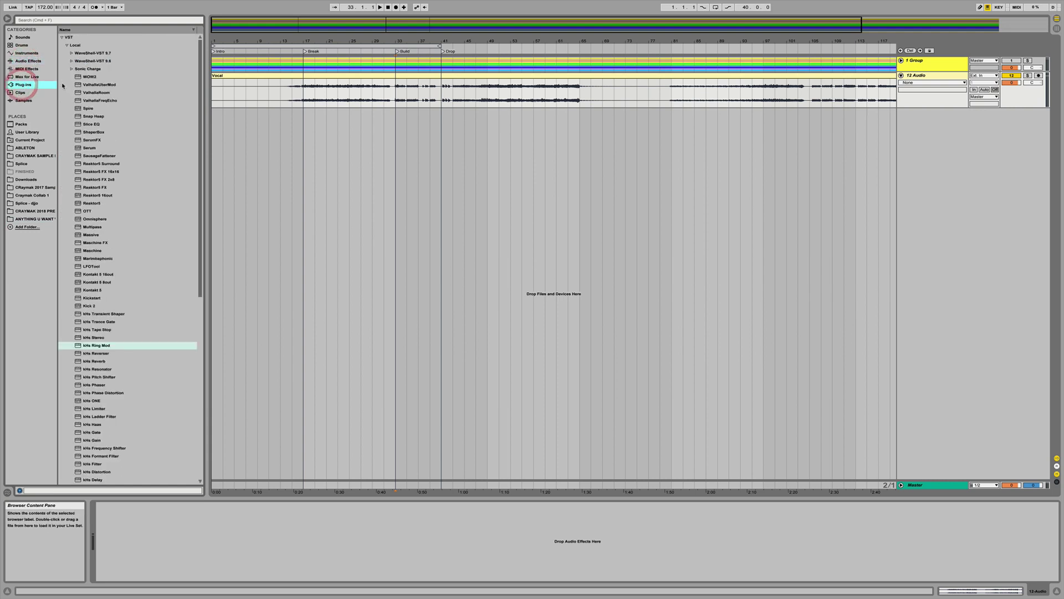
{"action": "left_click", "coordinate": [26, 61]}
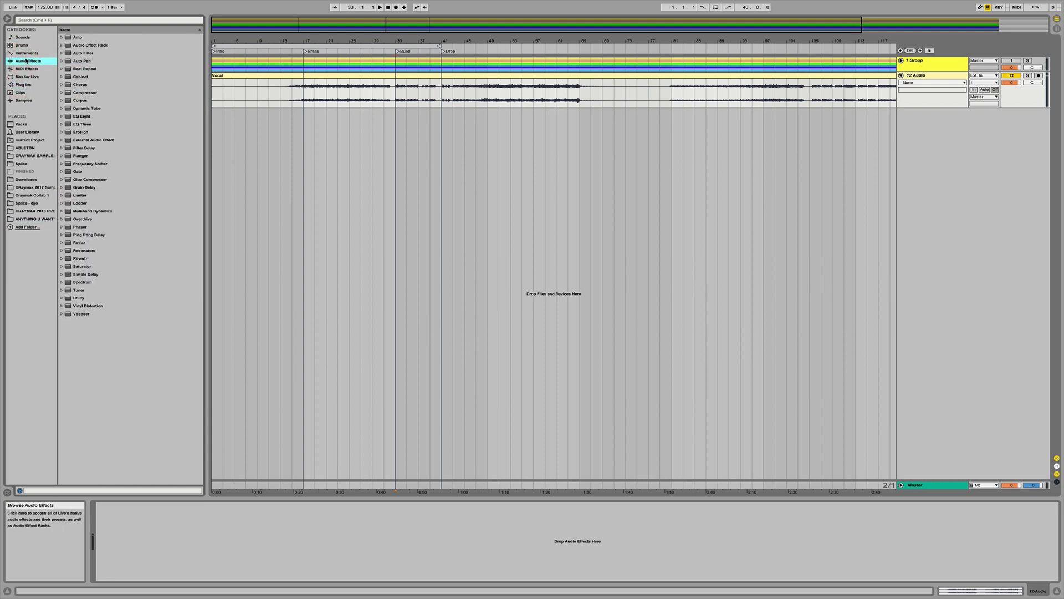
{"action": "left_click", "coordinate": [28, 52]}
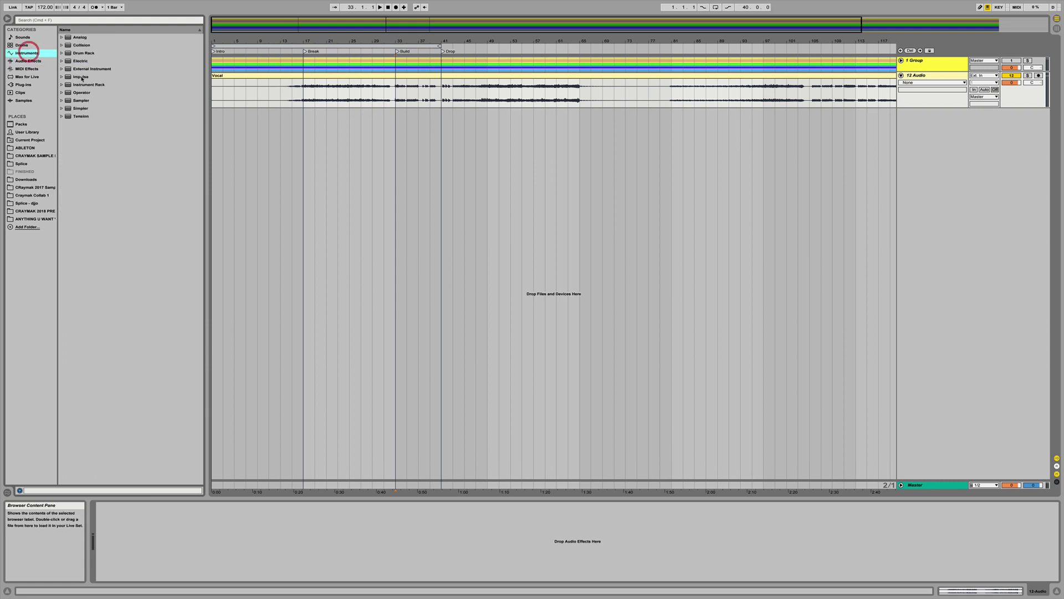
{"action": "left_click", "coordinate": [62, 85]}
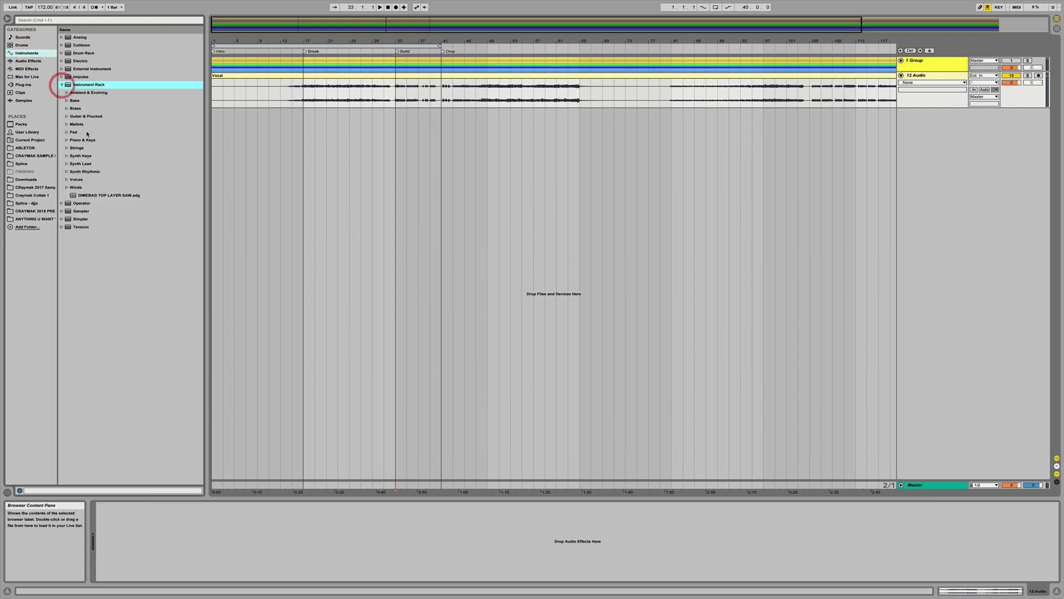
{"action": "left_click", "coordinate": [67, 140]}
{"action": "left_click_drag", "start_coordinate": [92, 190], "coordinate": [425, 184]}
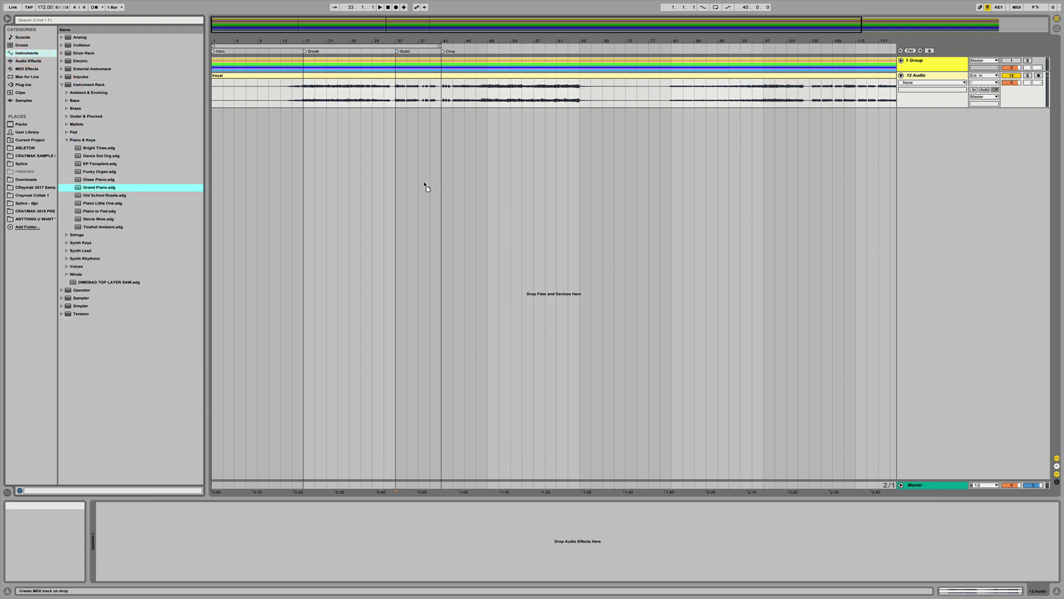
{"action": "left_click_drag", "start_coordinate": [526, 156], "coordinate": [464, 166]}
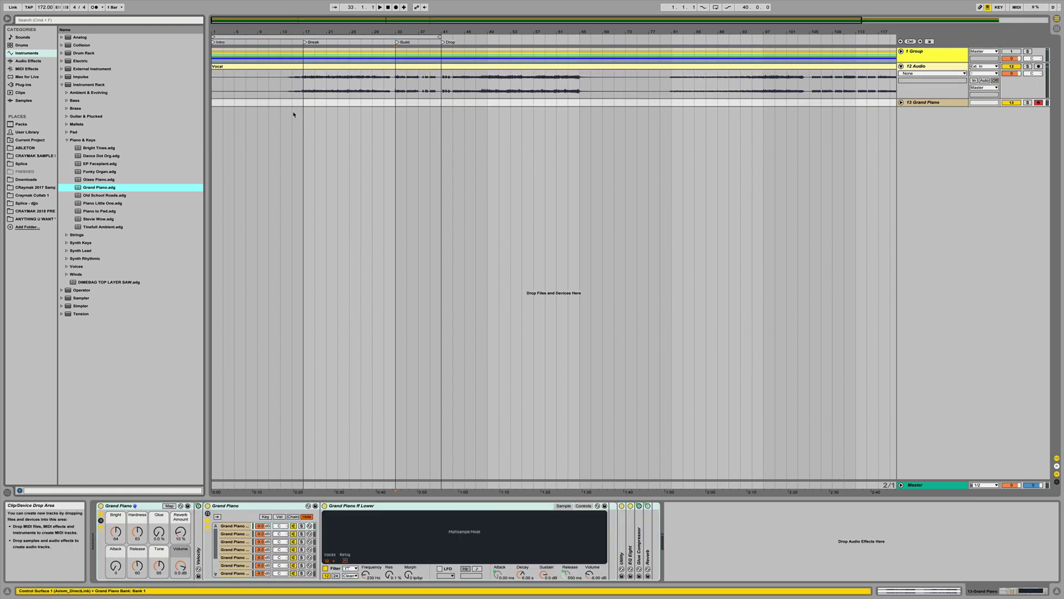
Create an empty 8-bar MIDI clip from bar 17 on the Grand Piano track and open it for note editing during playback.
{"action": "left_click_drag", "start_coordinate": [303, 103], "coordinate": [345, 104]}
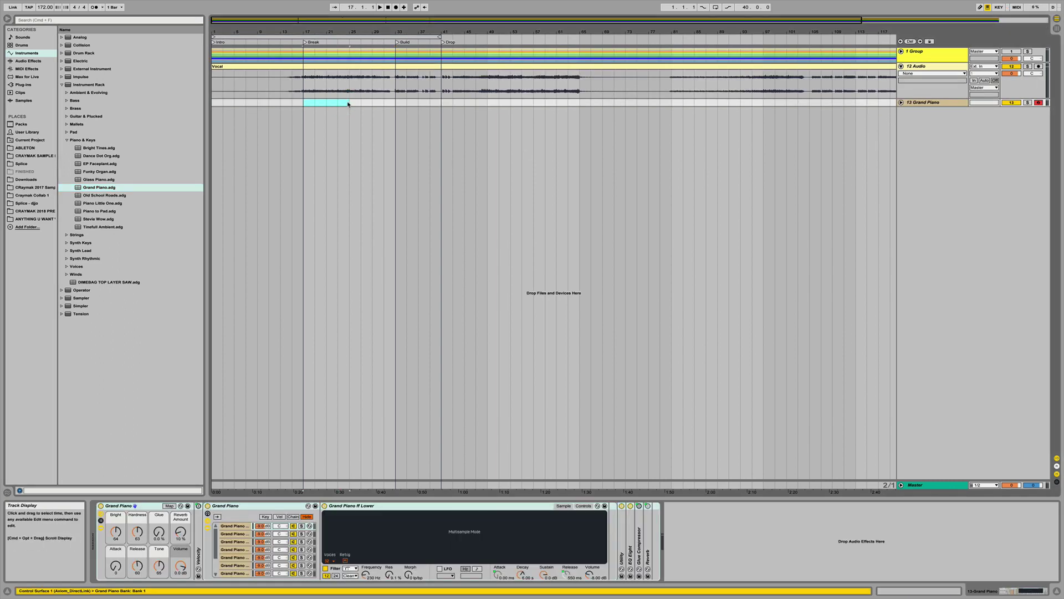
{"action": "key", "text": "super+shift+m"}
{"action": "left_click", "coordinate": [901, 103]}
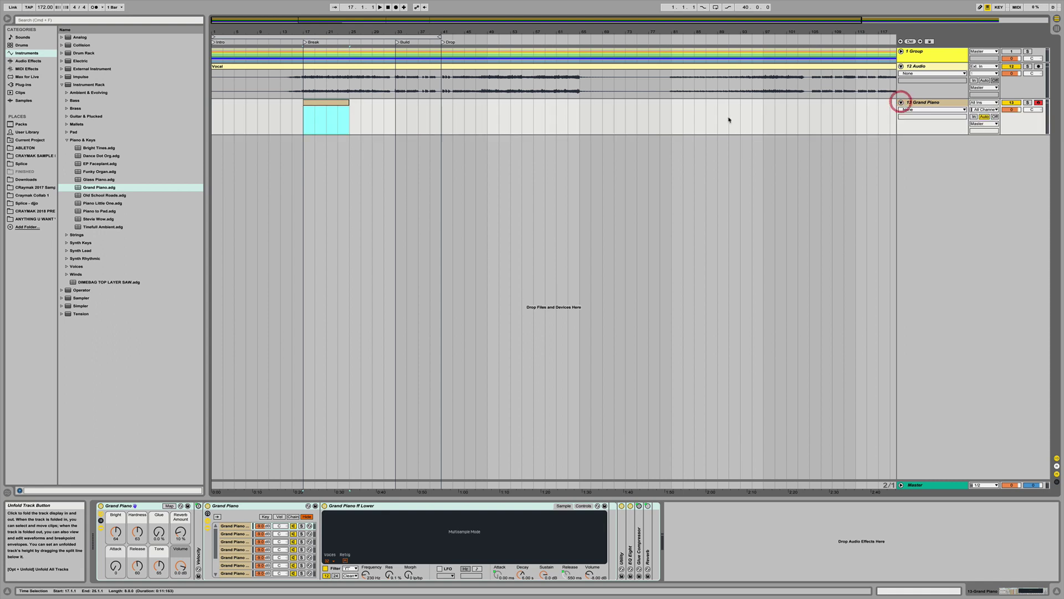
{"action": "left_click", "coordinate": [304, 87]}
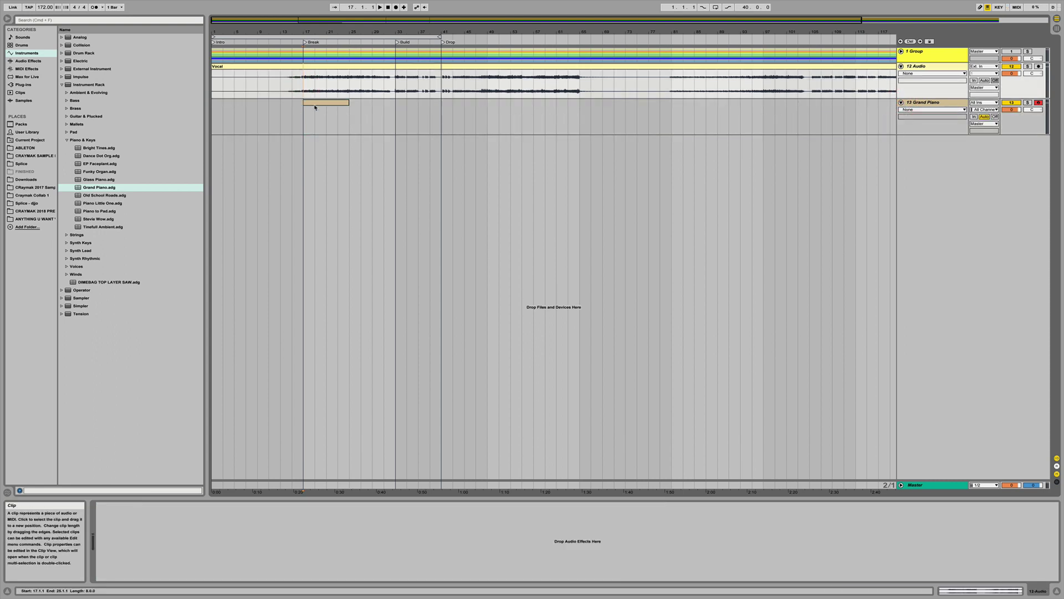
{"action": "key", "text": "space"}
{"action": "double_click", "coordinate": [335, 102]}
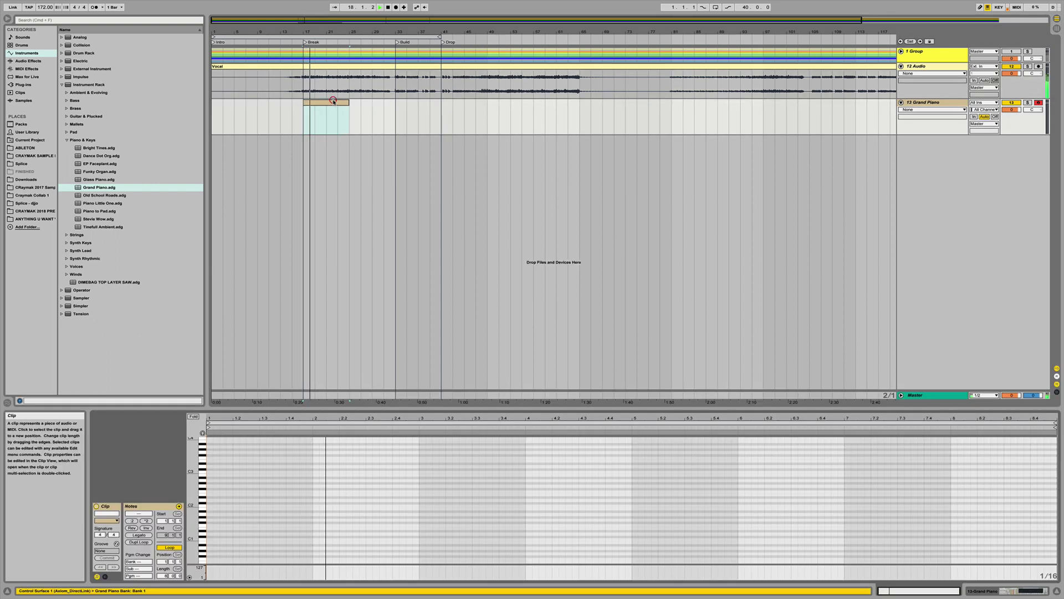
Add a one-bar note at the start of the piano clip, transpose it down an octave to C#1 and play it with the vocal.
{"action": "double_click", "coordinate": [209, 504]}
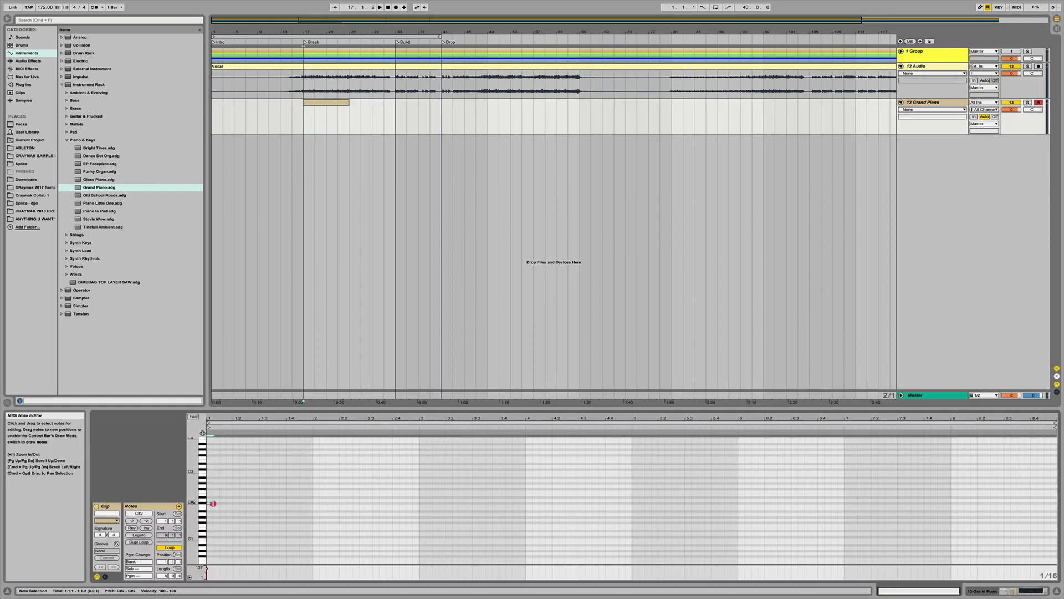
{"action": "left_click_drag", "start_coordinate": [209, 504], "coordinate": [315, 506]}
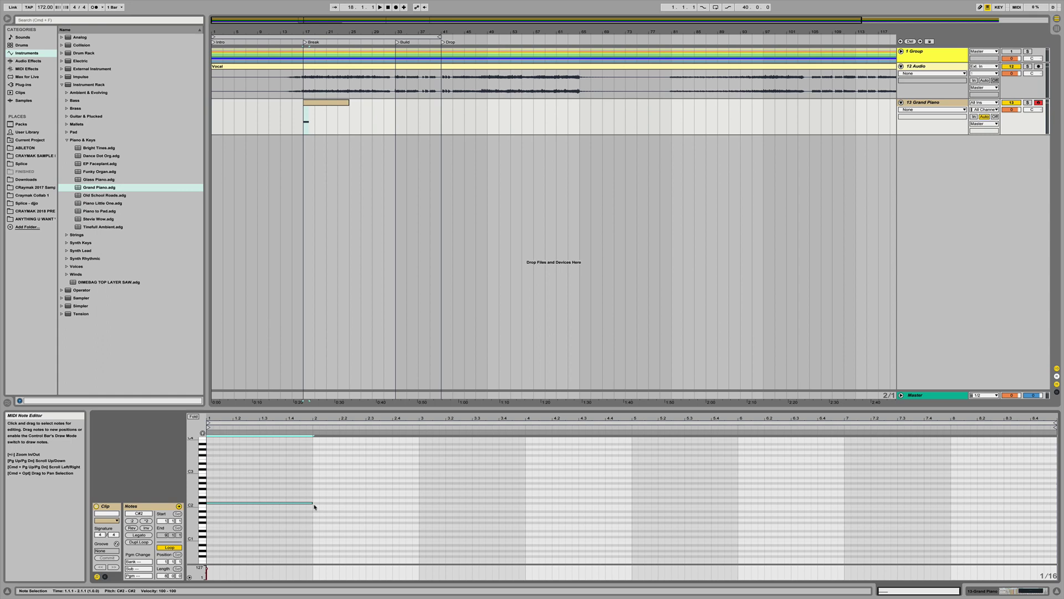
{"action": "key", "text": "shift+Down"}
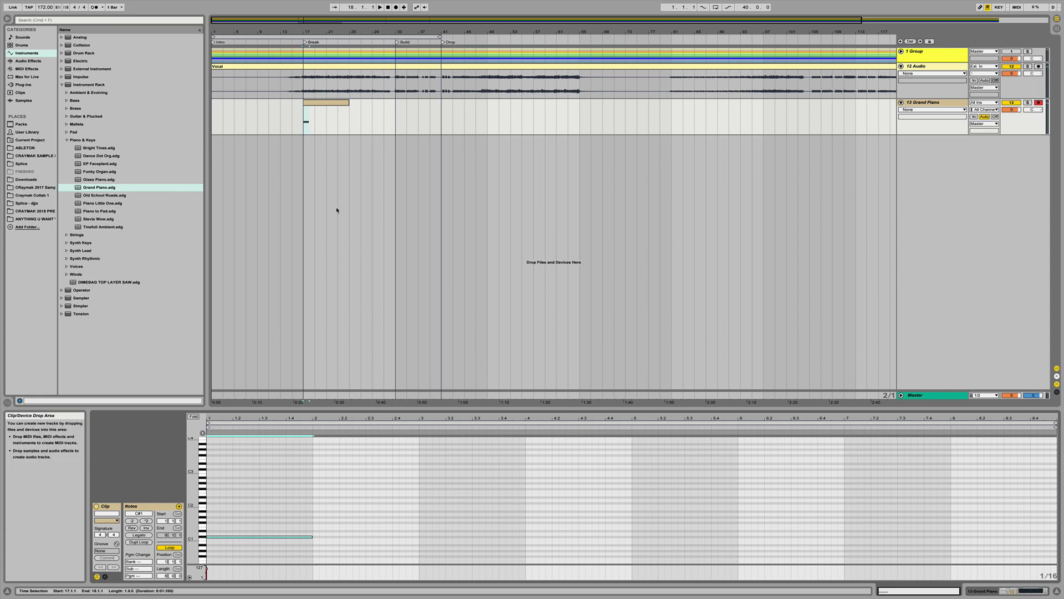
{"action": "key", "text": "space"}
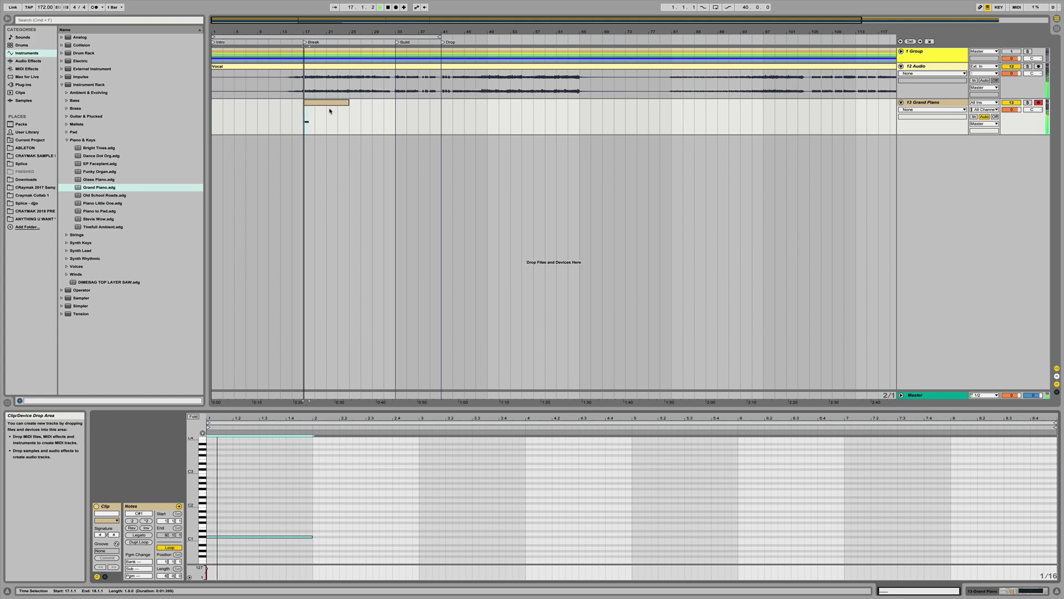
{"action": "left_click", "coordinate": [215, 537]}
{"action": "key", "text": "space"}
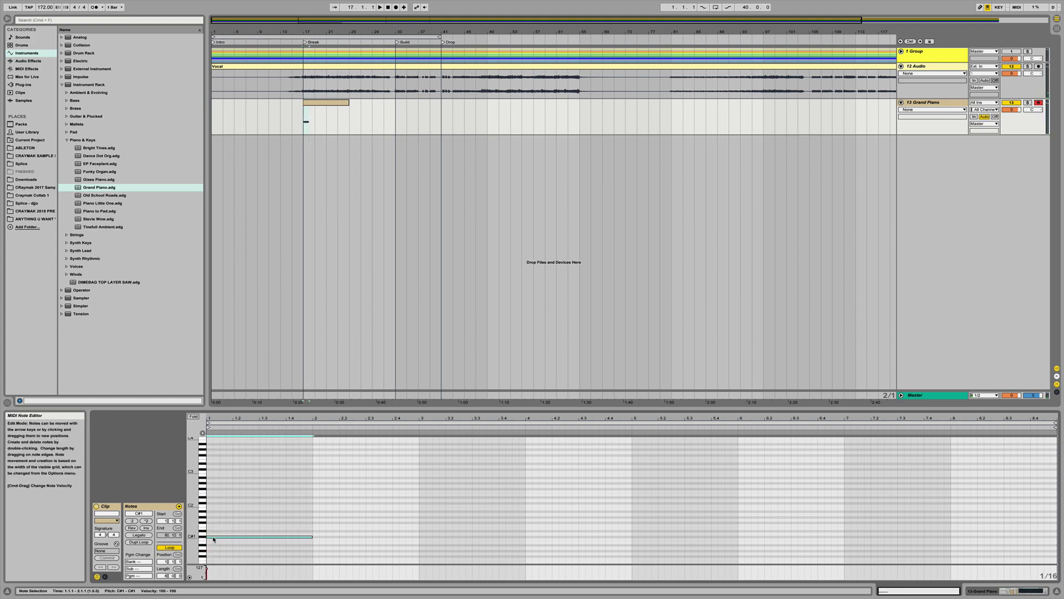
Copy the C#1 note to the clip's second bar, lower it to A0 and play it with the vocal.
{"action": "left_click_drag", "start_coordinate": [214, 539], "coordinate": [324, 549]}
{"action": "key", "text": "space"}
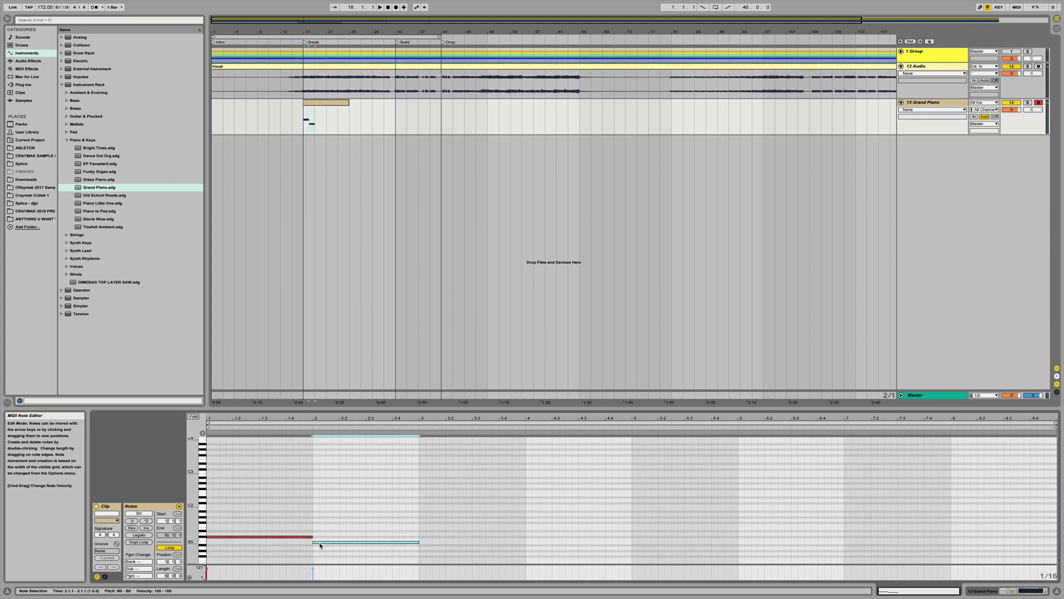
{"action": "key", "text": "space"}
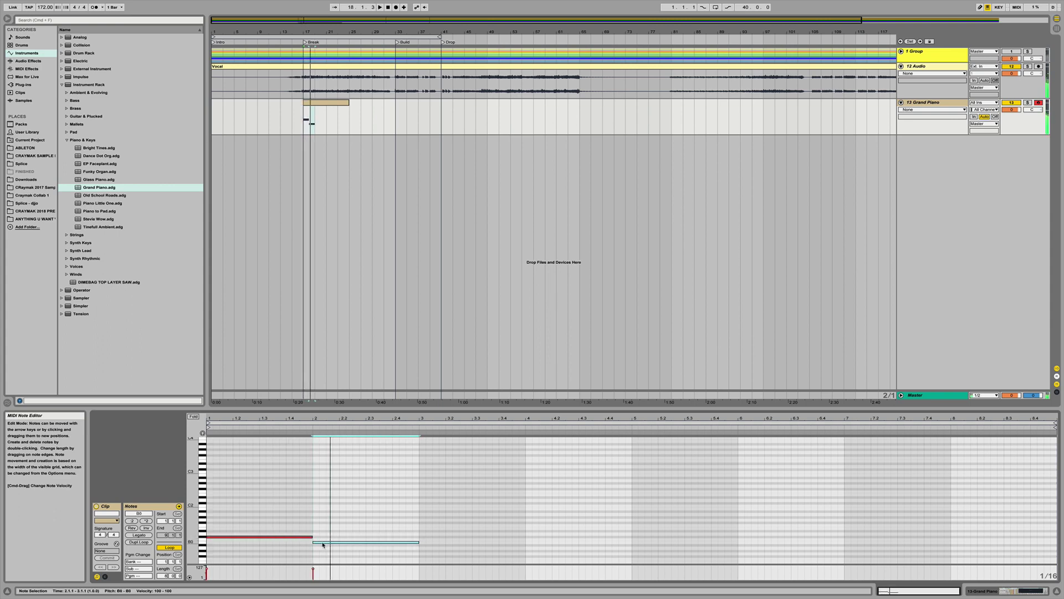
{"action": "left_click_drag", "start_coordinate": [323, 545], "coordinate": [325, 553]}
{"action": "key", "text": "space"}
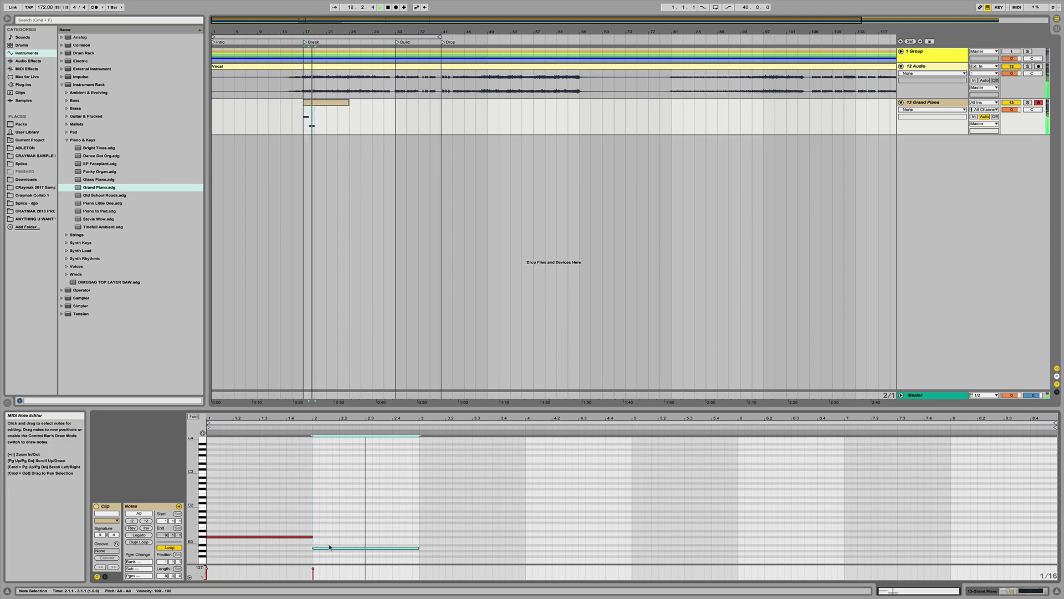
{"action": "key", "text": "space"}
Copy the note to the clip's third bar as F#0, lengthen it to two bars and play the progression.
{"action": "left_click_drag", "start_coordinate": [326, 548], "coordinate": [434, 561]}
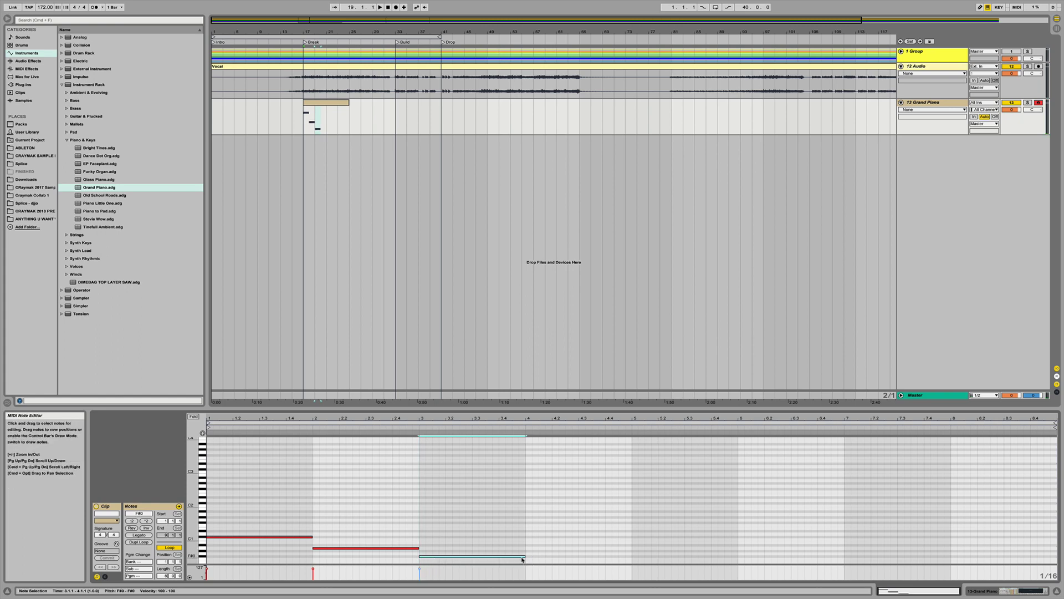
{"action": "left_click_drag", "start_coordinate": [522, 552], "coordinate": [630, 556]}
{"action": "key", "text": "space"}
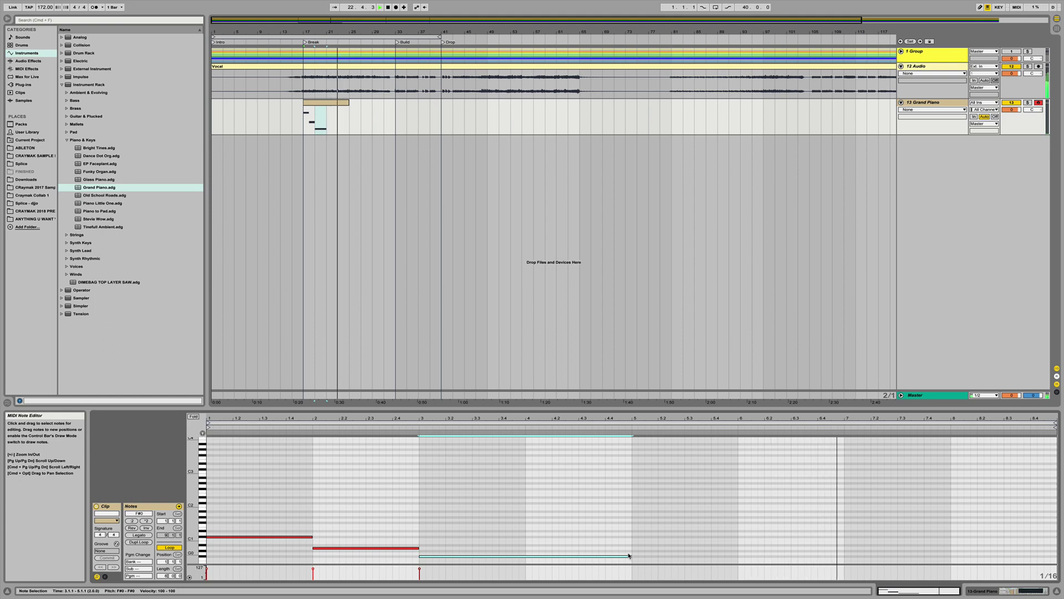
Select all the bass notes in the piano clip and duplicate them to fill bars 5 to 8.
{"action": "left_click", "coordinate": [586, 496]}
{"action": "left_click_drag", "start_coordinate": [586, 496], "coordinate": [102, 587]}
{"action": "key", "text": "super+d"}
{"action": "left_click", "coordinate": [633, 512]}
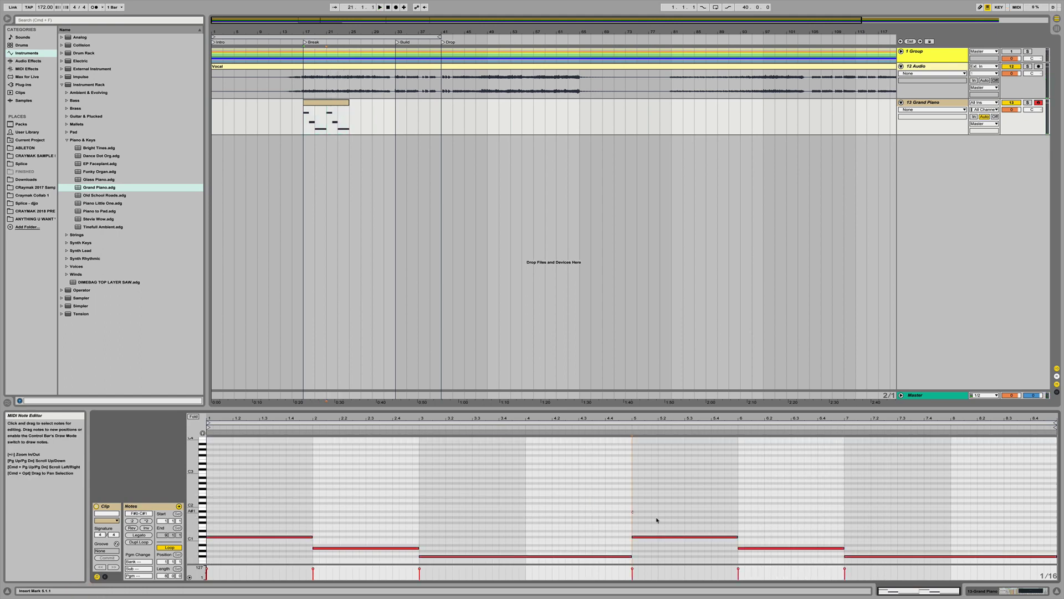
Audition the repeated bass notes, raise the bar 7 note to G#0 and shorten it to end at beat 8.3.
{"action": "left_click", "coordinate": [747, 548]}
{"action": "left_click_drag", "start_coordinate": [747, 547], "coordinate": [747, 549]}
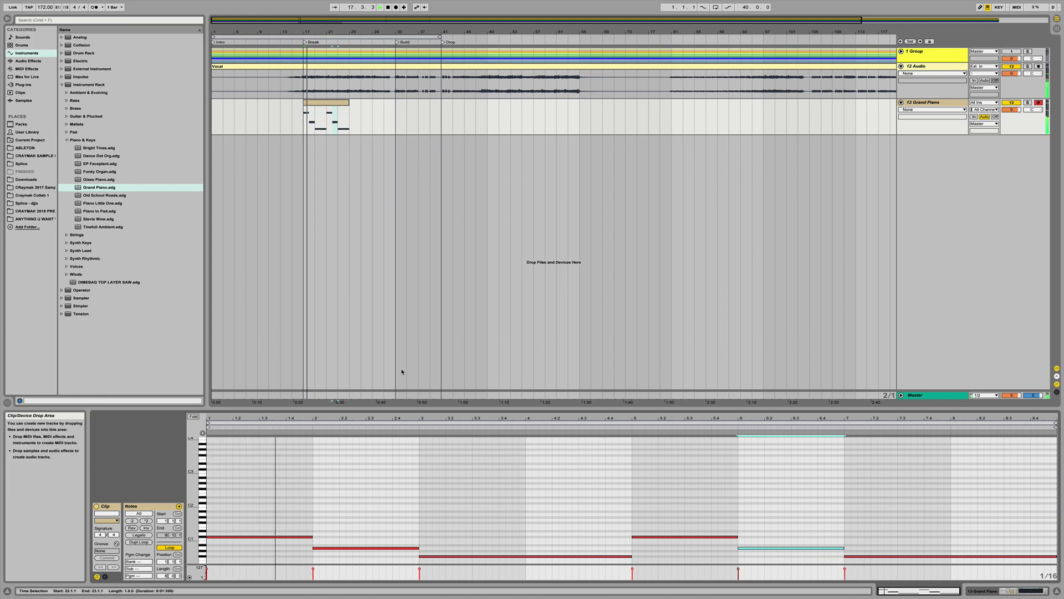
{"action": "left_click", "coordinate": [332, 121]}
{"action": "key", "text": "space"}
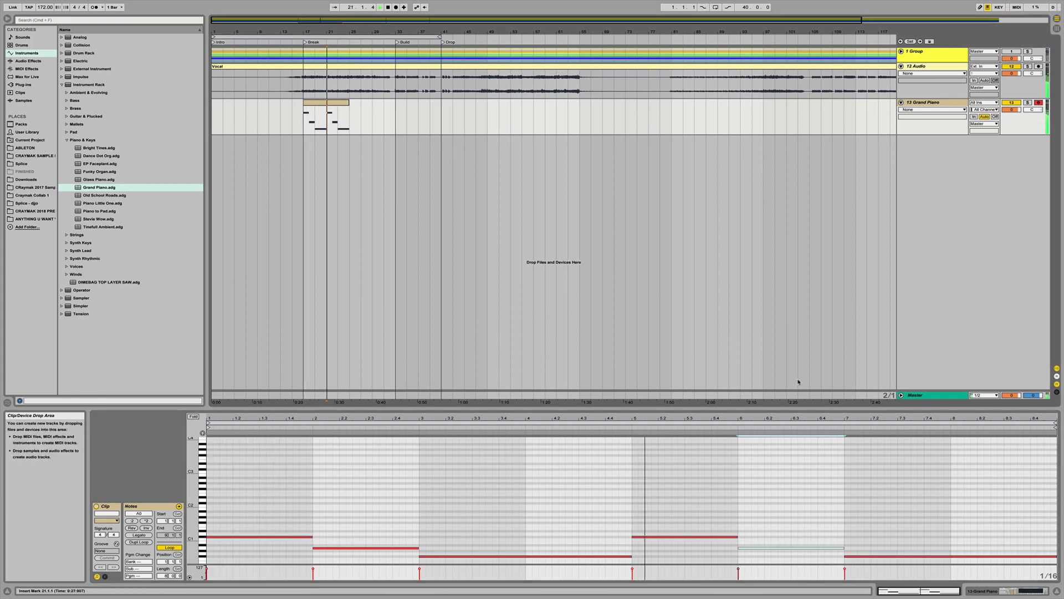
{"action": "left_click", "coordinate": [857, 553]}
{"action": "left_click_drag", "start_coordinate": [857, 554], "coordinate": [850, 551]}
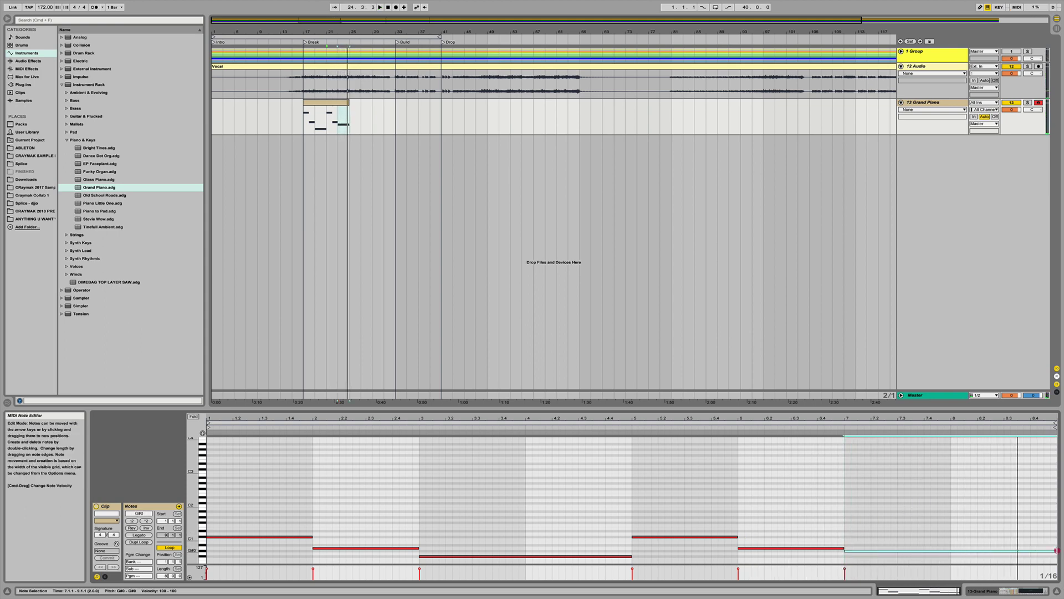
{"action": "key", "text": "space"}
{"action": "left_click_drag", "start_coordinate": [1057, 551], "coordinate": [1005, 551]}
{"action": "left_click", "coordinate": [915, 534]}
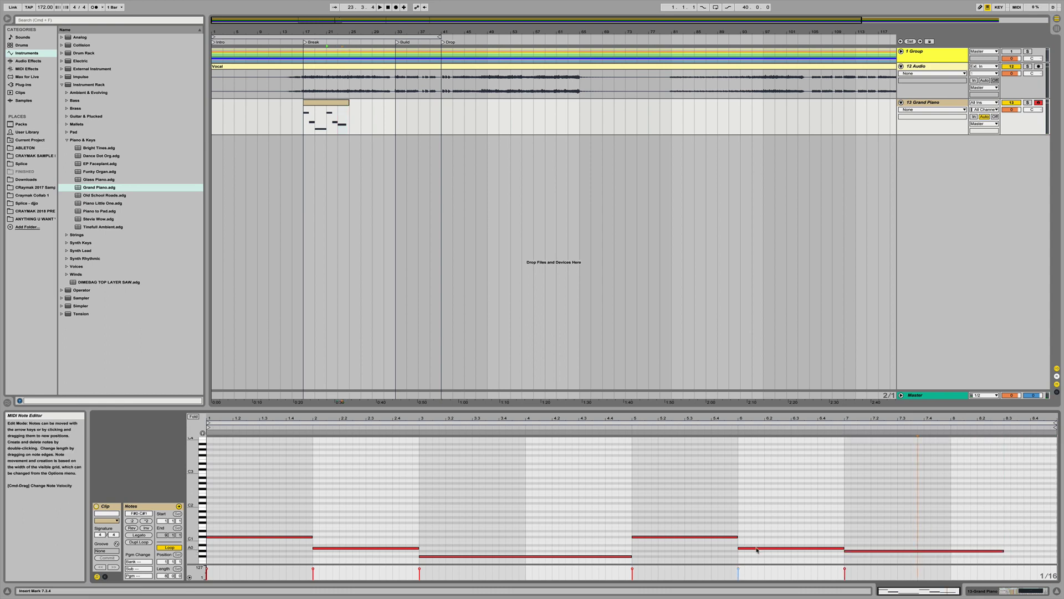
Copy the bar 6 bass note to the start of bar 8 as F1 and shorten it to half a bar.
{"action": "left_click_drag", "start_coordinate": [760, 549], "coordinate": [998, 525]}
{"action": "key", "text": "Left"}
{"action": "key", "text": "Left"}
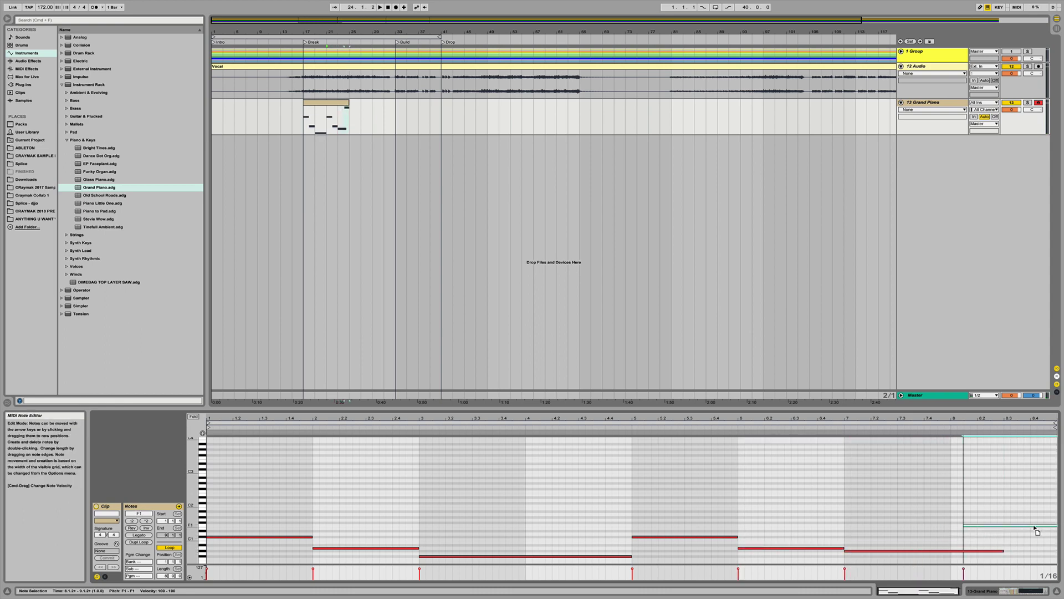
{"action": "left_click_drag", "start_coordinate": [1056, 525], "coordinate": [1004, 525]}
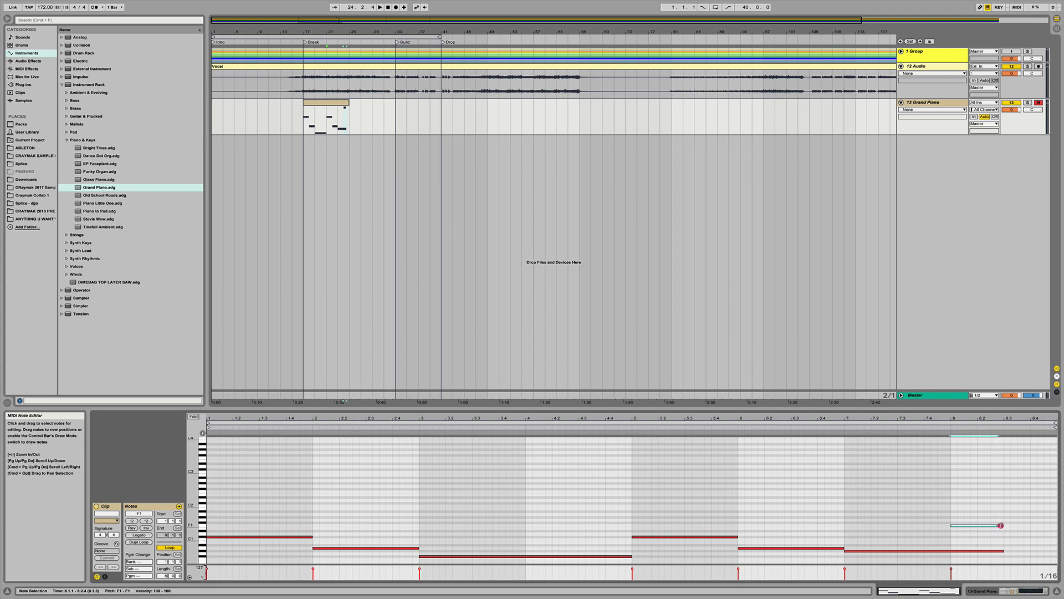
Move the half-bar note in bar 8 so that it starts at beat 8.3.
{"action": "key", "text": "Right"}
{"action": "key", "text": "Right"}
{"action": "key", "text": "Right"}
{"action": "key", "text": "Right"}
{"action": "key", "text": "Right"}
{"action": "key", "text": "Right"}
{"action": "key", "text": "Right"}
{"action": "key", "text": "Right"}
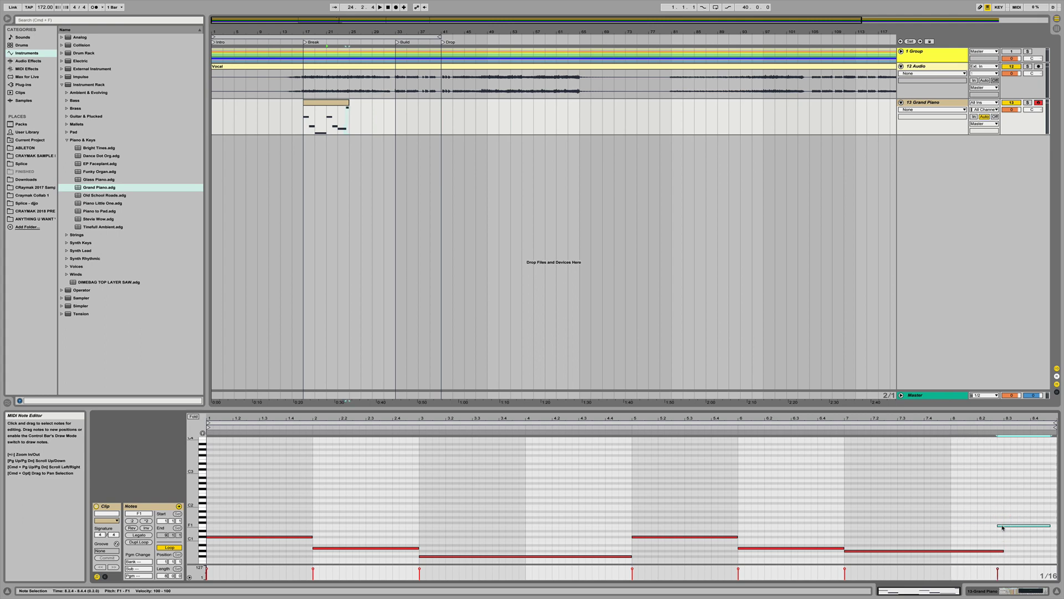
Lower the final half-bar note to B0 and play the bass progression from the start of the piano clip.
{"action": "key", "text": "Down"}
{"action": "key", "text": "Down"}
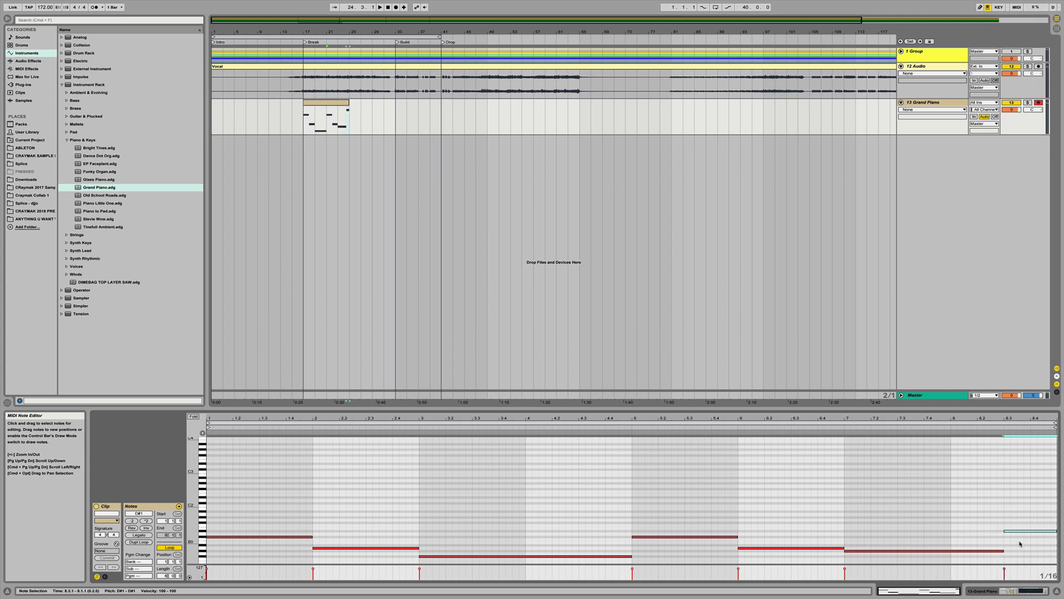
{"action": "key", "text": "Down"}
{"action": "key", "text": "Down"}
{"action": "key", "text": "Down"}
{"action": "key", "text": "Down"}
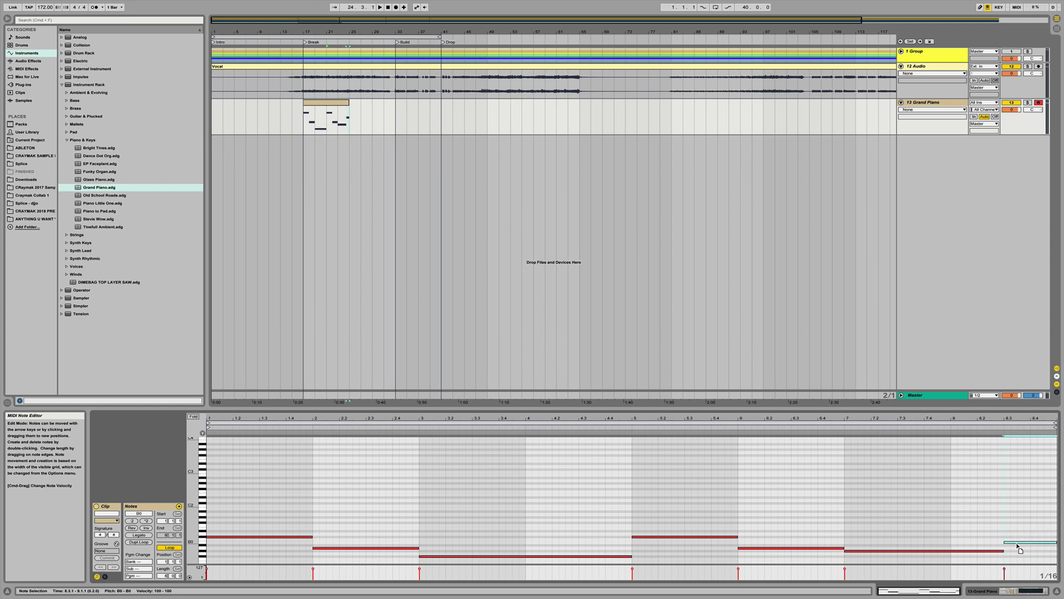
{"action": "key", "text": "space"}
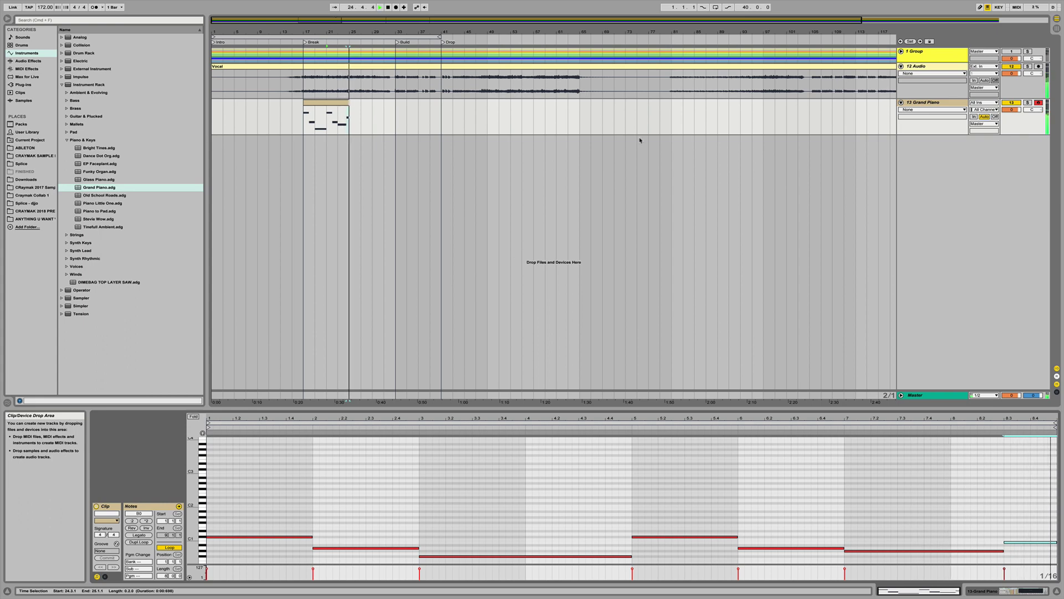
{"action": "left_click", "coordinate": [319, 104]}
{"action": "key", "text": "space"}
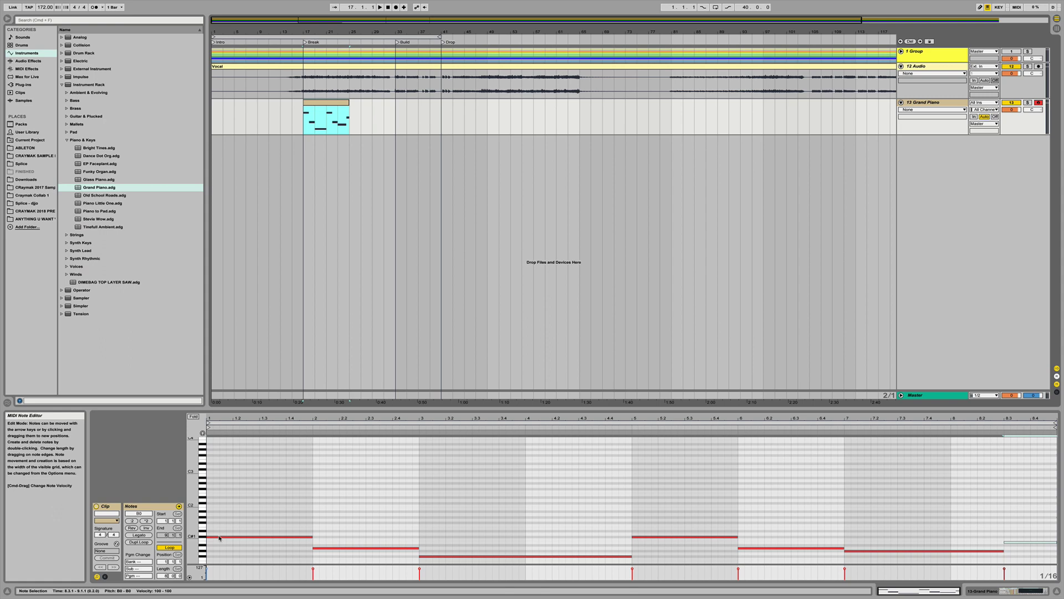
Build the first bar's chord by copying its C#1 note up to C#2, G#2, E3 and G#3, playing it along the way.
{"action": "left_click_drag", "start_coordinate": [217, 539], "coordinate": [218, 504]}
{"action": "key", "text": "space"}
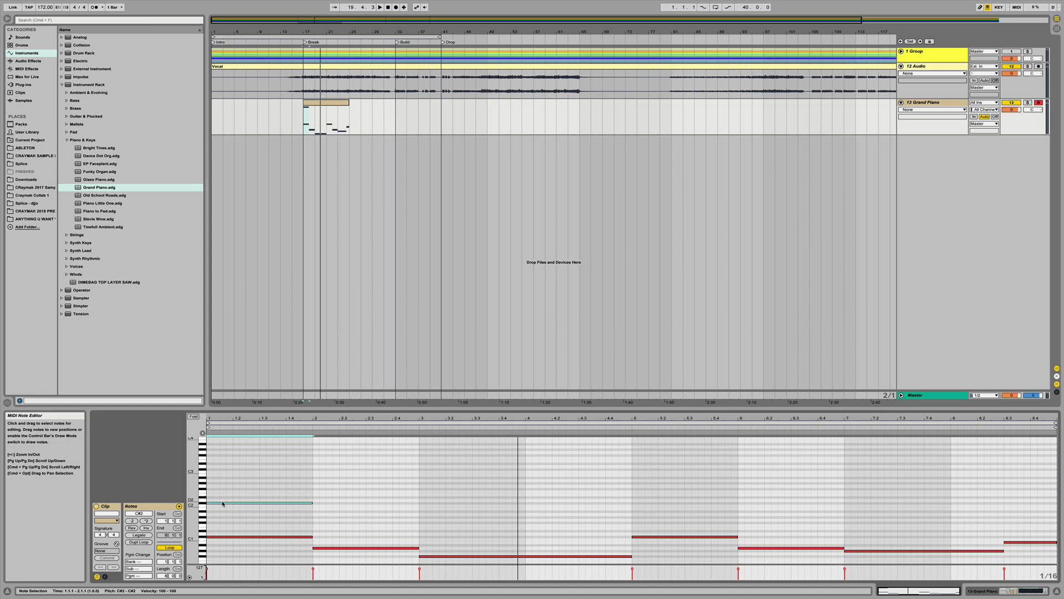
{"action": "left_click_drag", "start_coordinate": [219, 501], "coordinate": [221, 483]}
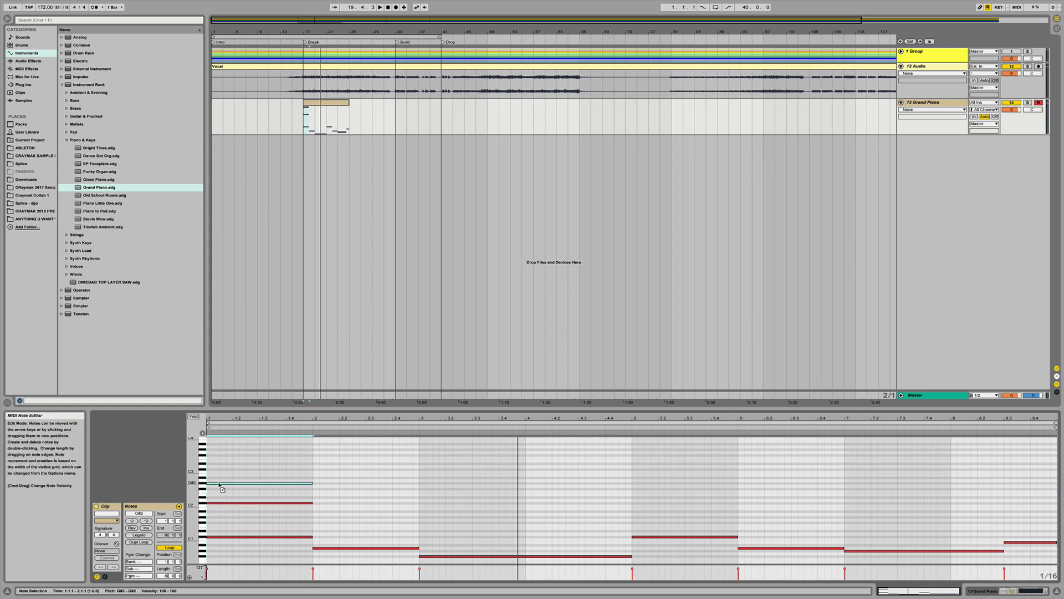
{"action": "key", "text": "space"}
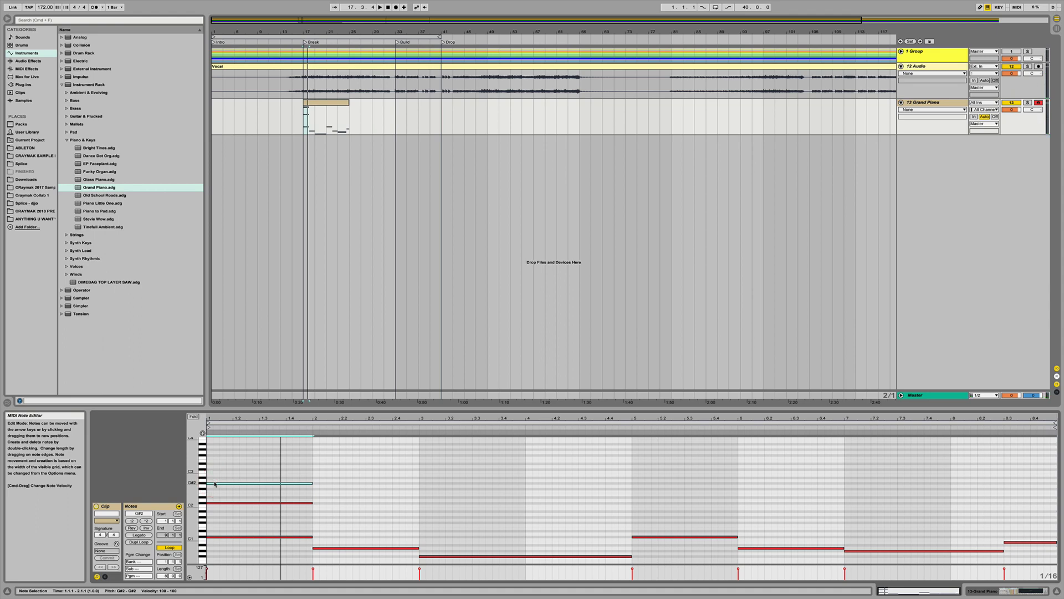
{"action": "left_click_drag", "start_coordinate": [215, 484], "coordinate": [217, 461]}
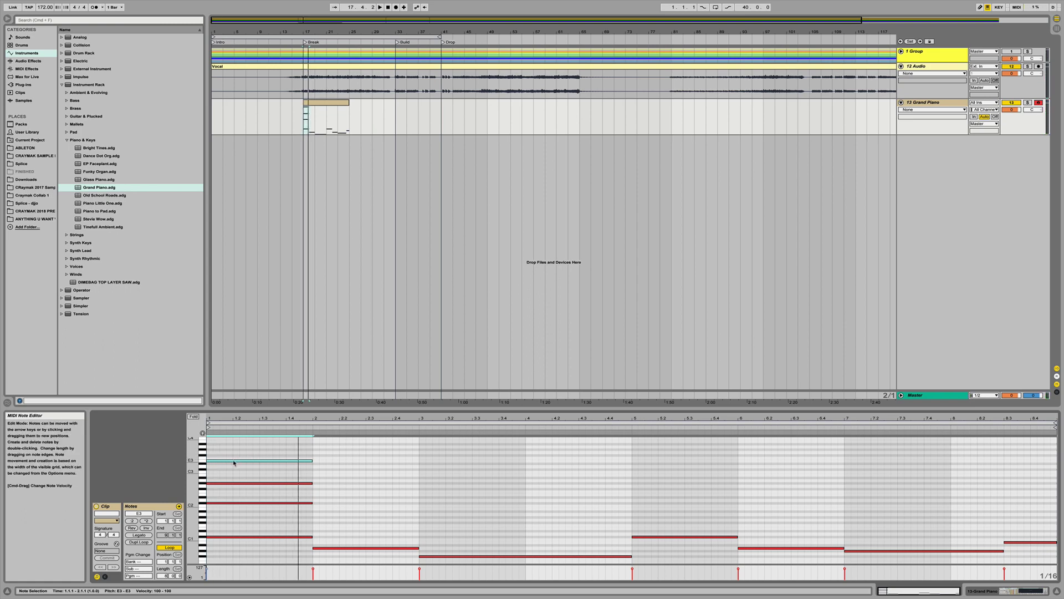
{"action": "left_click_drag", "start_coordinate": [233, 464], "coordinate": [233, 451]}
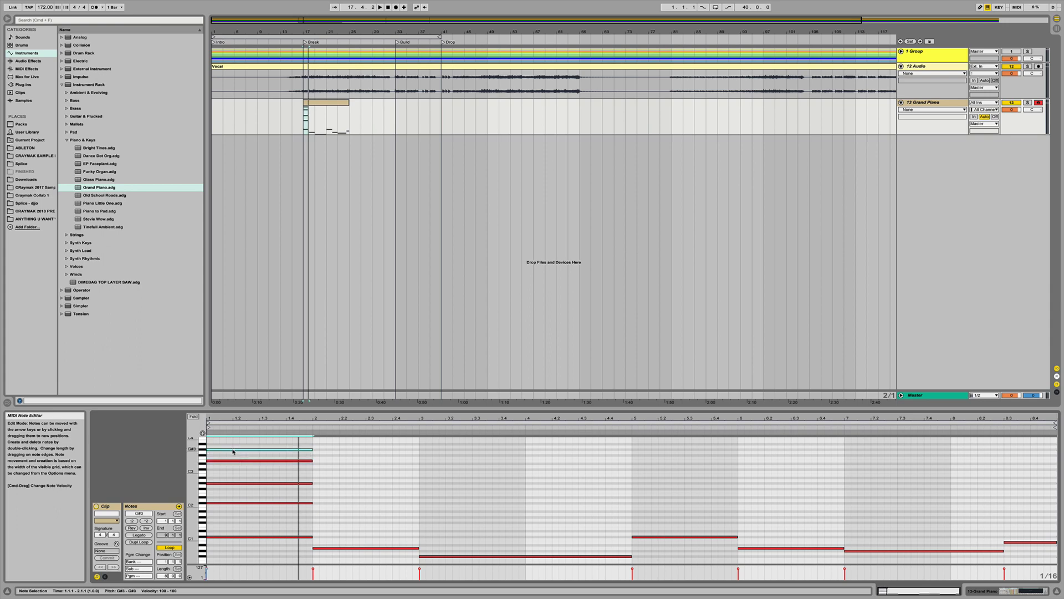
{"action": "key", "text": "space"}
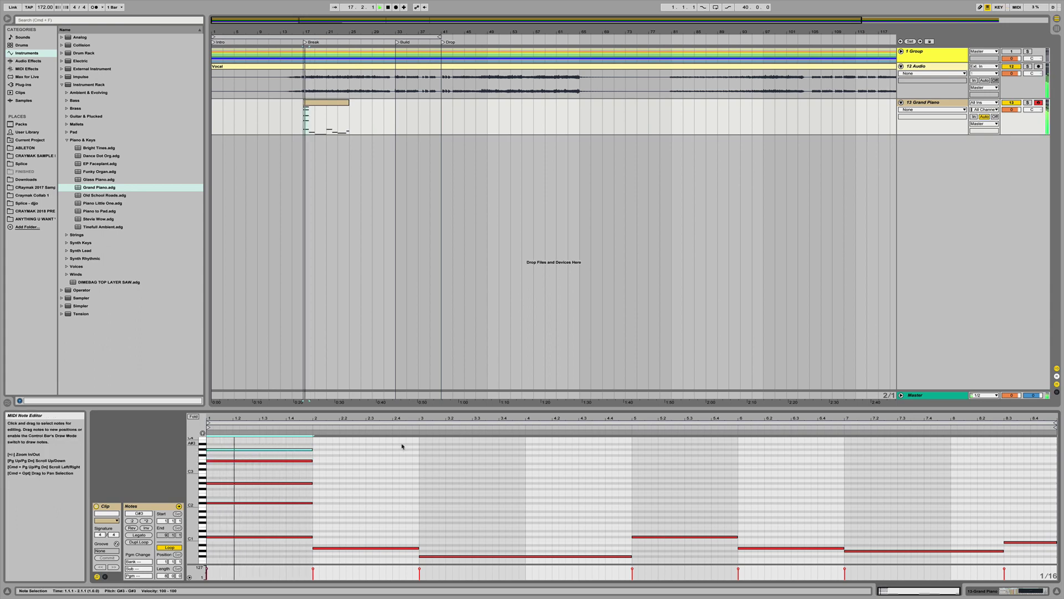
Copy the second bar's A0 bass note up to E2 and play the chords.
{"action": "left_click", "coordinate": [354, 535]}
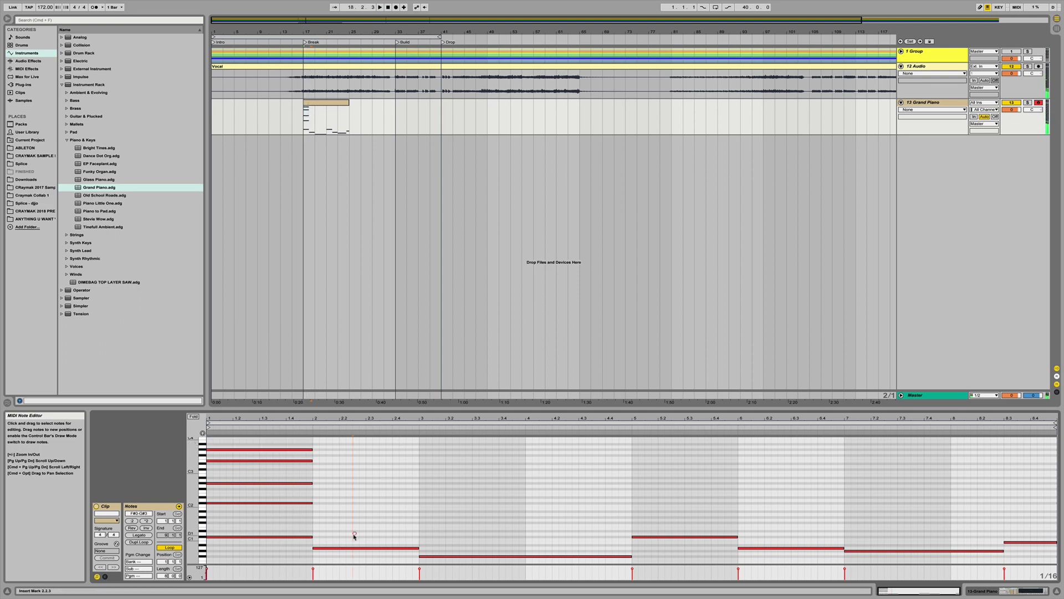
{"action": "left_click", "coordinate": [324, 548]}
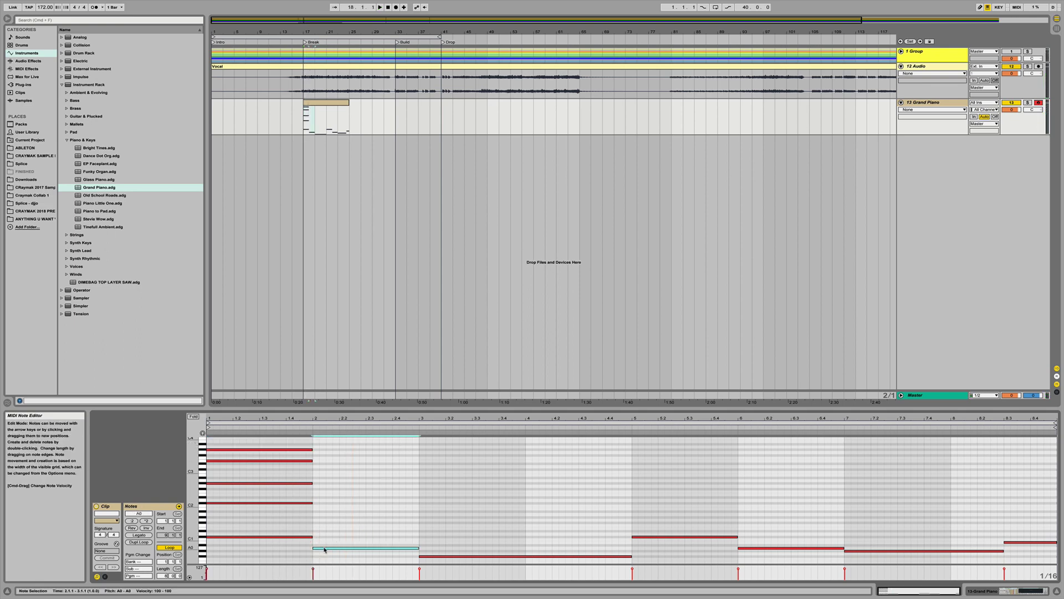
{"action": "left_click_drag", "start_coordinate": [324, 549], "coordinate": [324, 497]}
{"action": "key", "text": "space"}
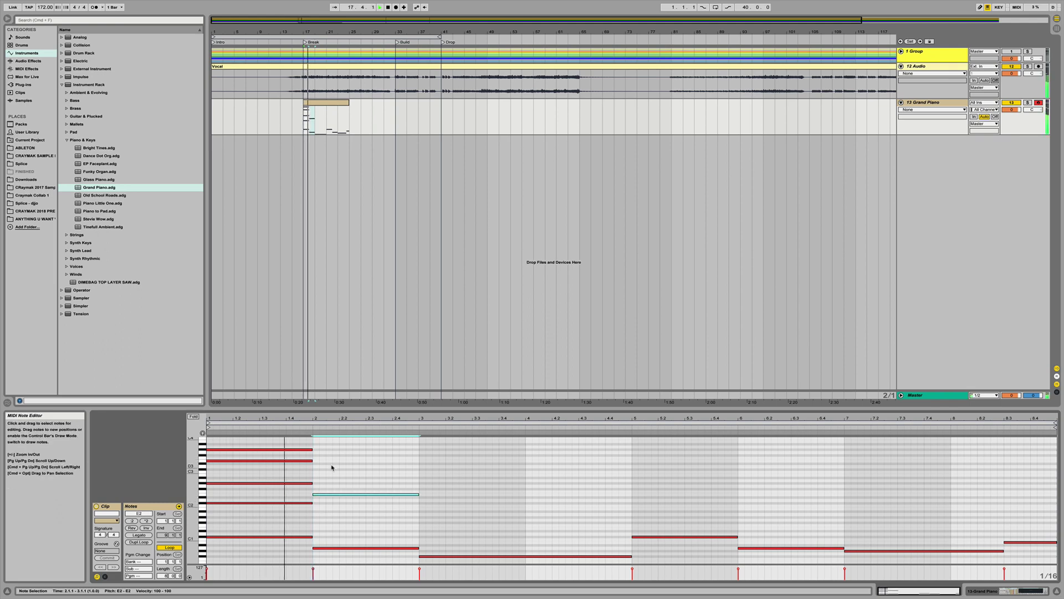
{"action": "key", "text": "space"}
Try the second bar's upper note at A1 and C#2, and return it to E2.
{"action": "left_click", "coordinate": [327, 525]}
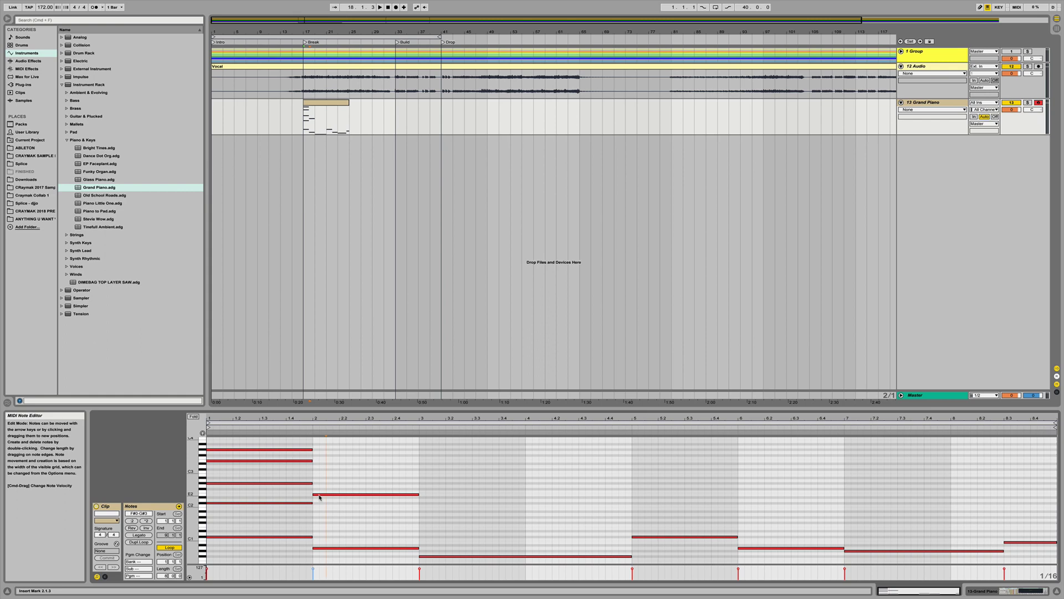
{"action": "left_click_drag", "start_coordinate": [319, 498], "coordinate": [317, 514]}
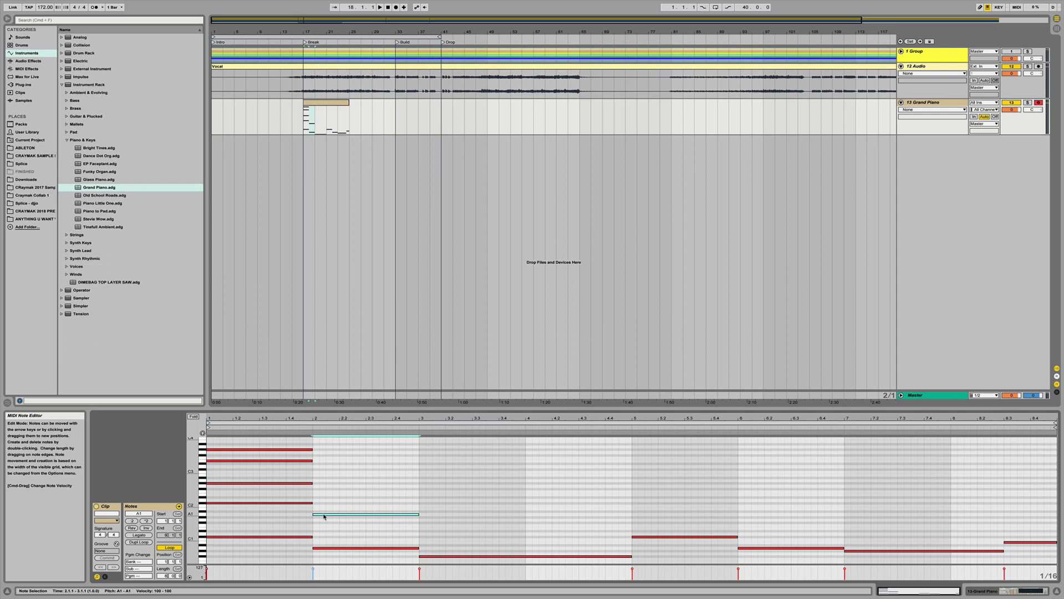
{"action": "key", "text": "Up"}
{"action": "key", "text": "Up"}
{"action": "key", "text": "Up"}
{"action": "key", "text": "Up"}
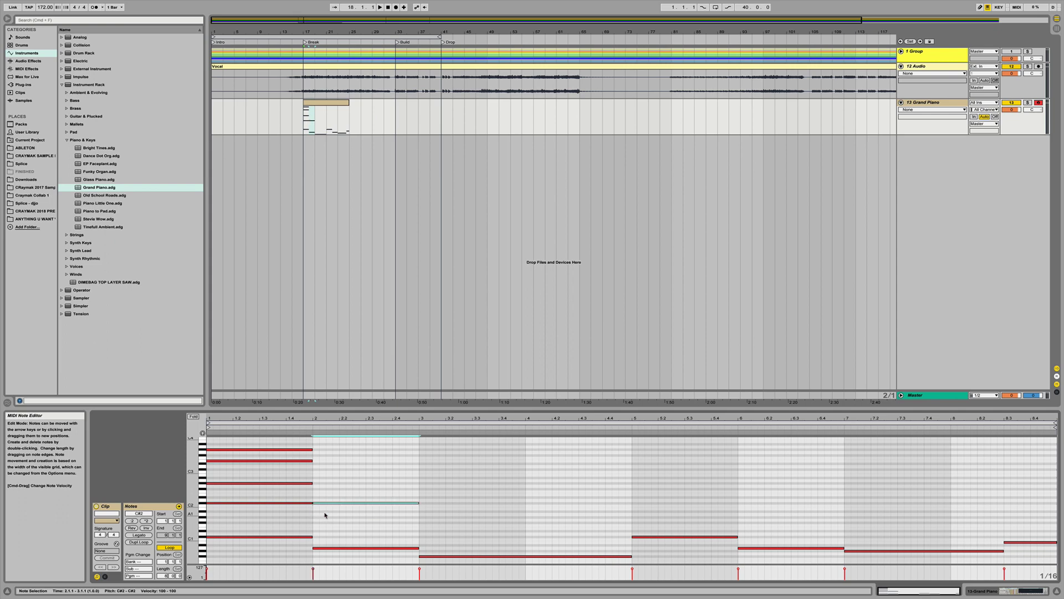
{"action": "left_click_drag", "start_coordinate": [320, 505], "coordinate": [320, 497]}
{"action": "left_click", "coordinate": [318, 495]}
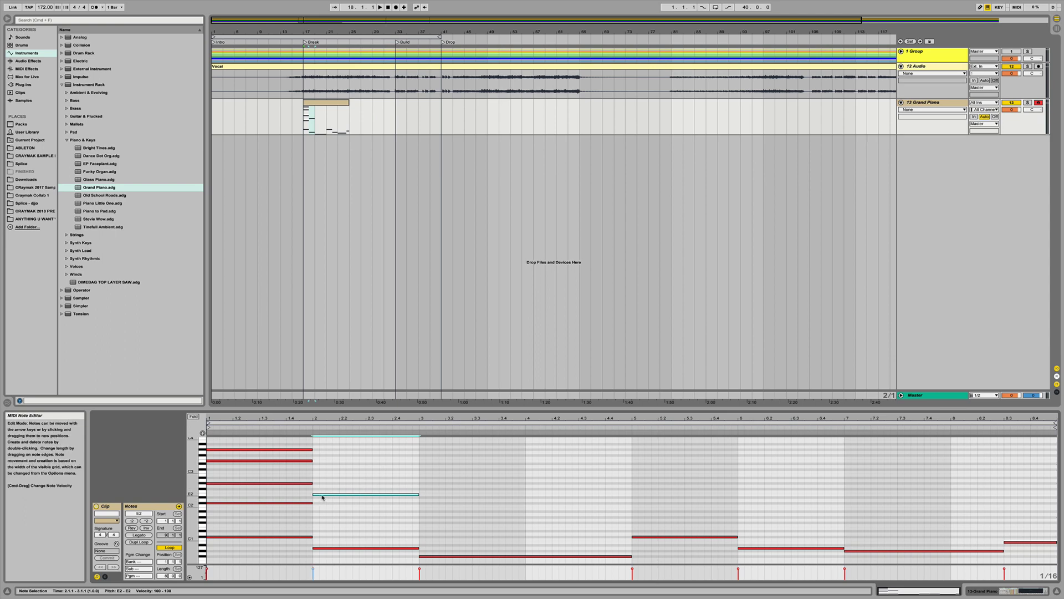
Complete the second bar's chord by copying its E2 note up to A2, C#3 and A3, and play it.
{"action": "left_click_drag", "start_coordinate": [322, 497], "coordinate": [321, 482]}
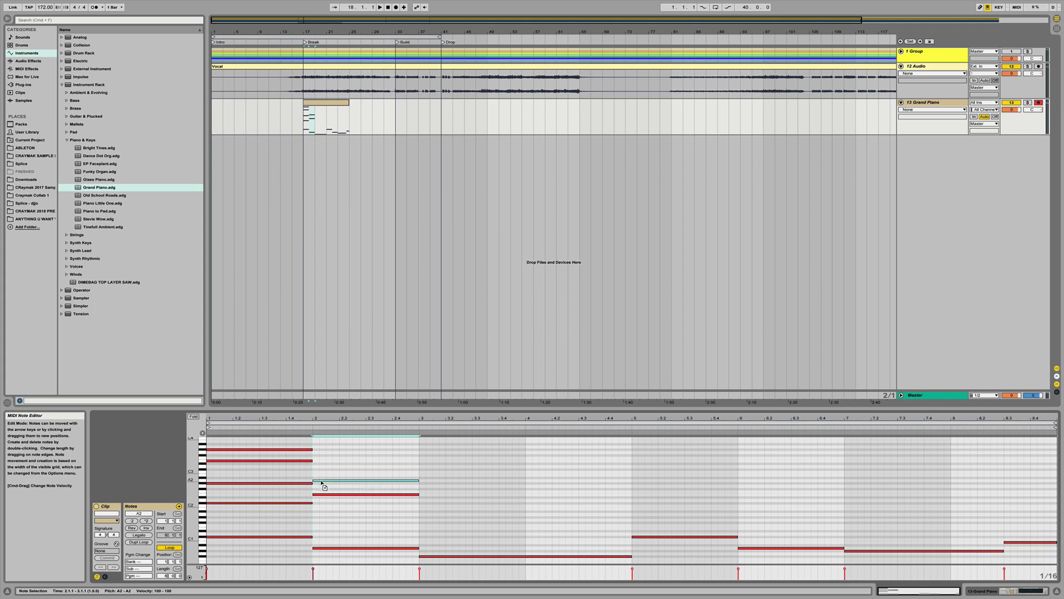
{"action": "key", "text": "space"}
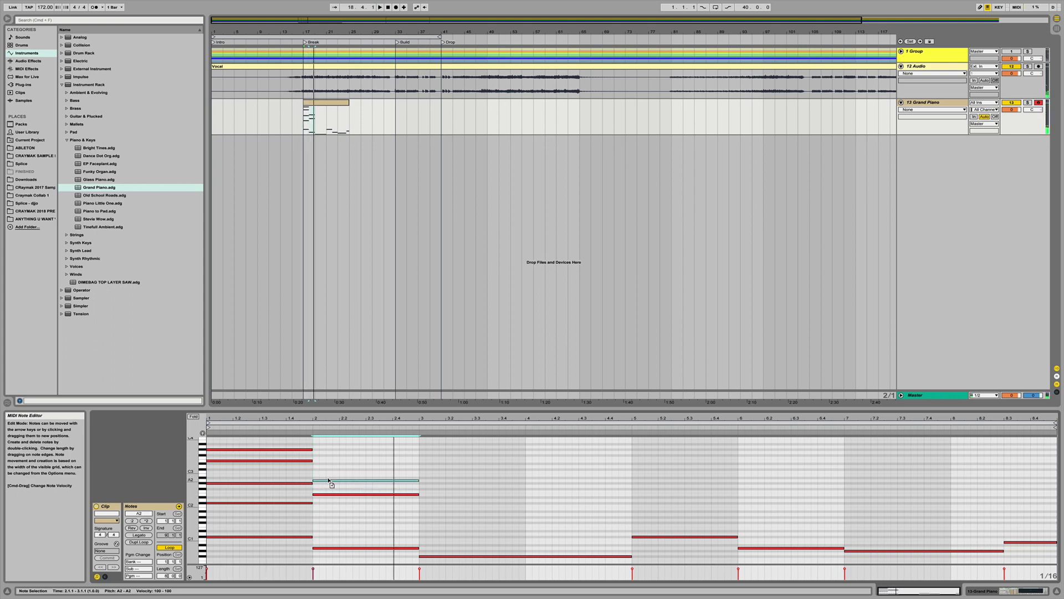
{"action": "left_click_drag", "start_coordinate": [328, 479], "coordinate": [328, 471]}
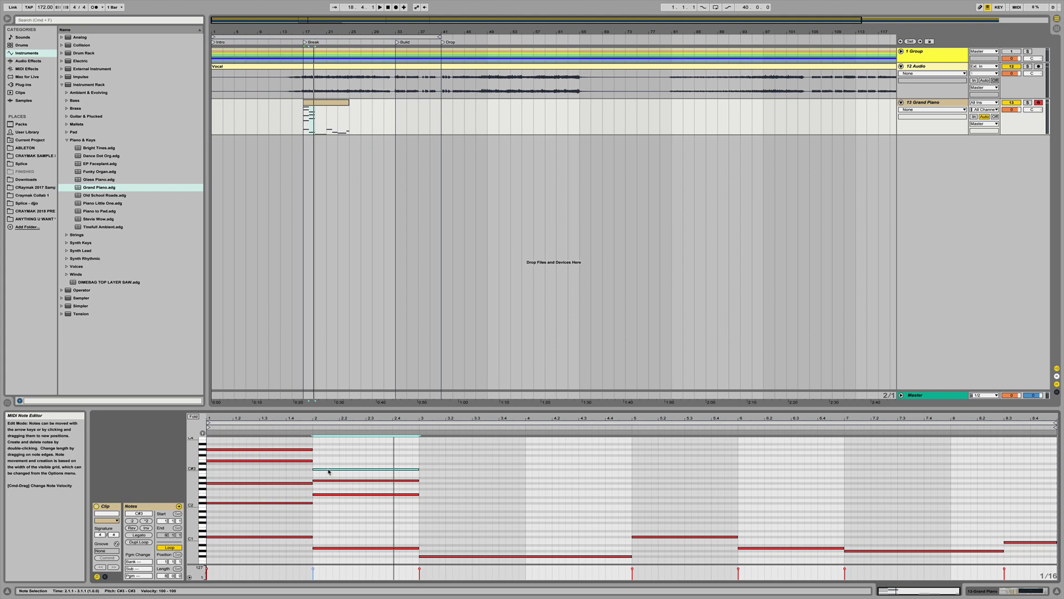
{"action": "left_click_drag", "start_coordinate": [328, 472], "coordinate": [328, 447]}
{"action": "key", "text": "space"}
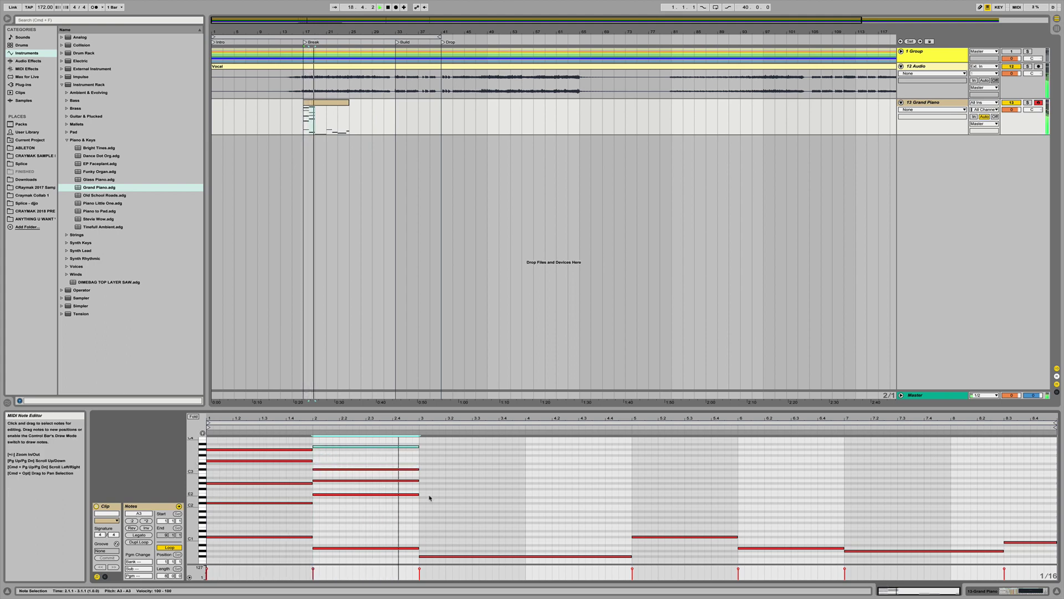
{"action": "key", "text": "space"}
Copy the second bar's E2 note to the third bar as F#1, lengthen it to two bars and play it.
{"action": "left_click", "coordinate": [436, 556]}
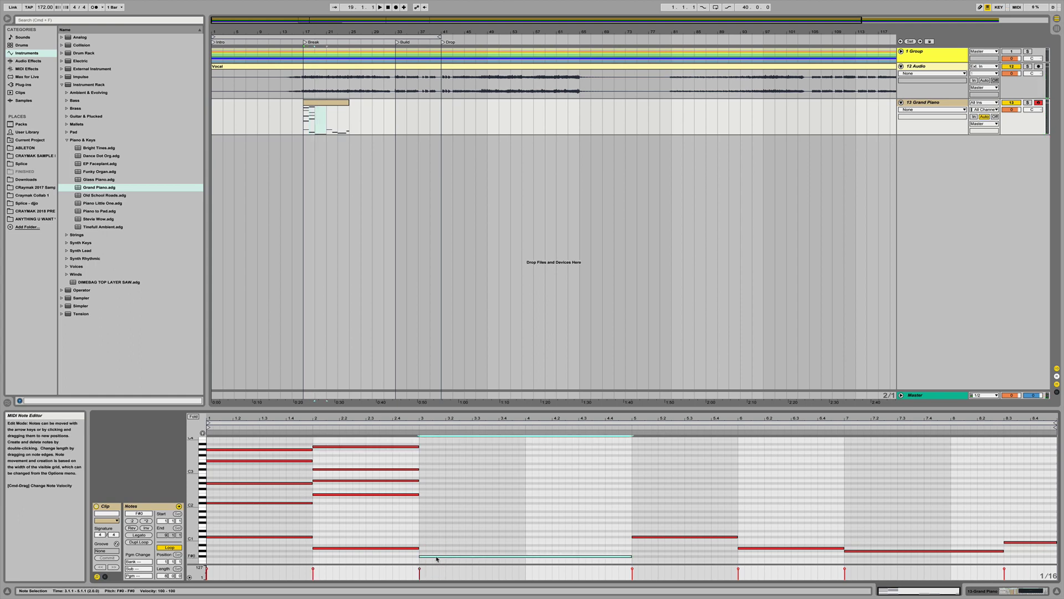
{"action": "scroll", "coordinate": [449, 493], "scroll_direction": "down", "scroll_amount": 1}
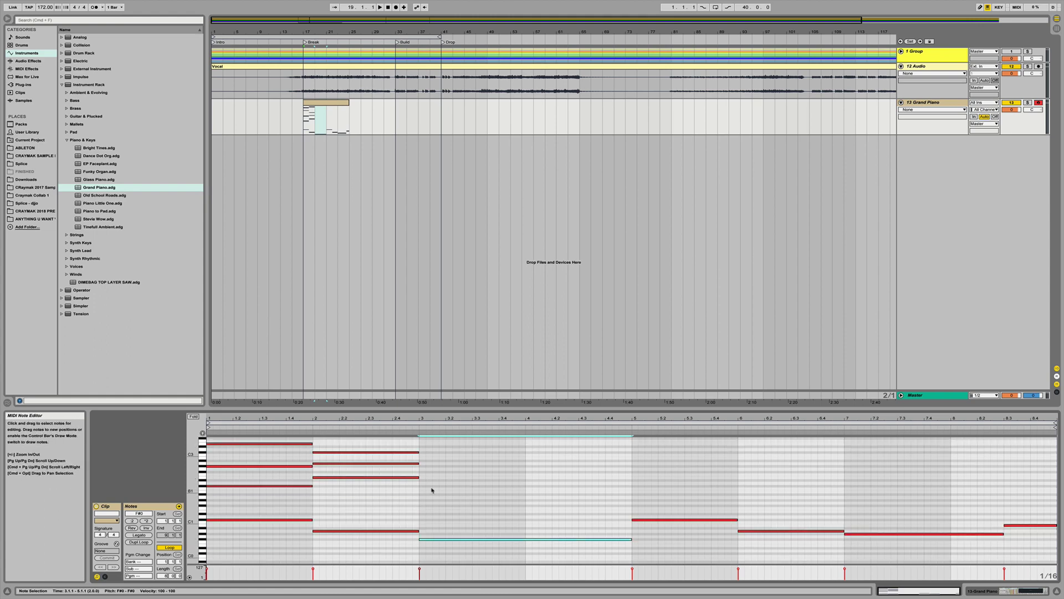
{"action": "left_click", "coordinate": [358, 477]}
{"action": "left_click_drag", "start_coordinate": [358, 477], "coordinate": [464, 509], "text": "alt"}
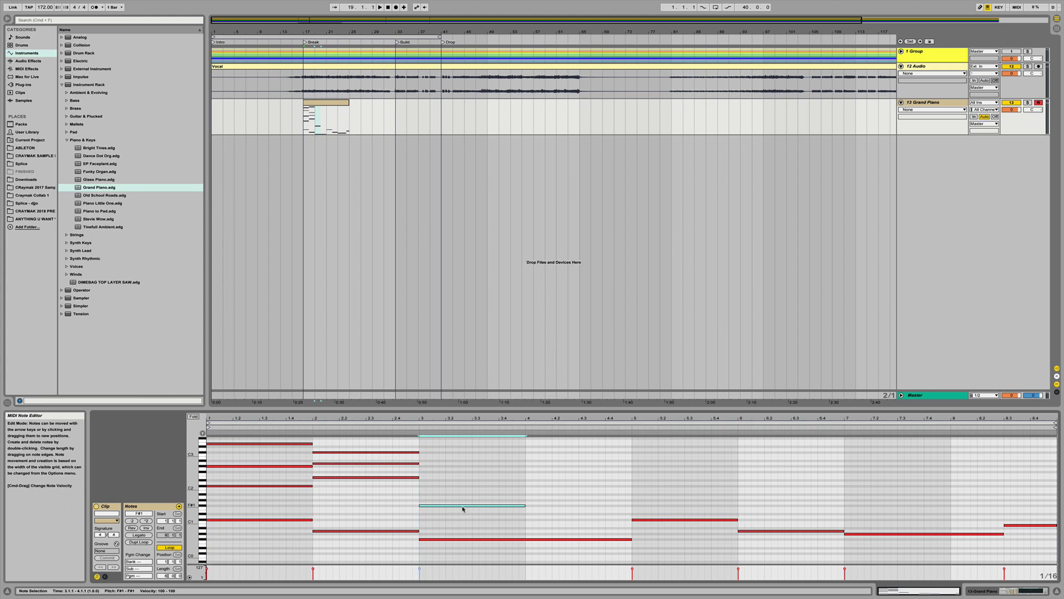
{"action": "left_click_drag", "start_coordinate": [525, 505], "coordinate": [636, 506]}
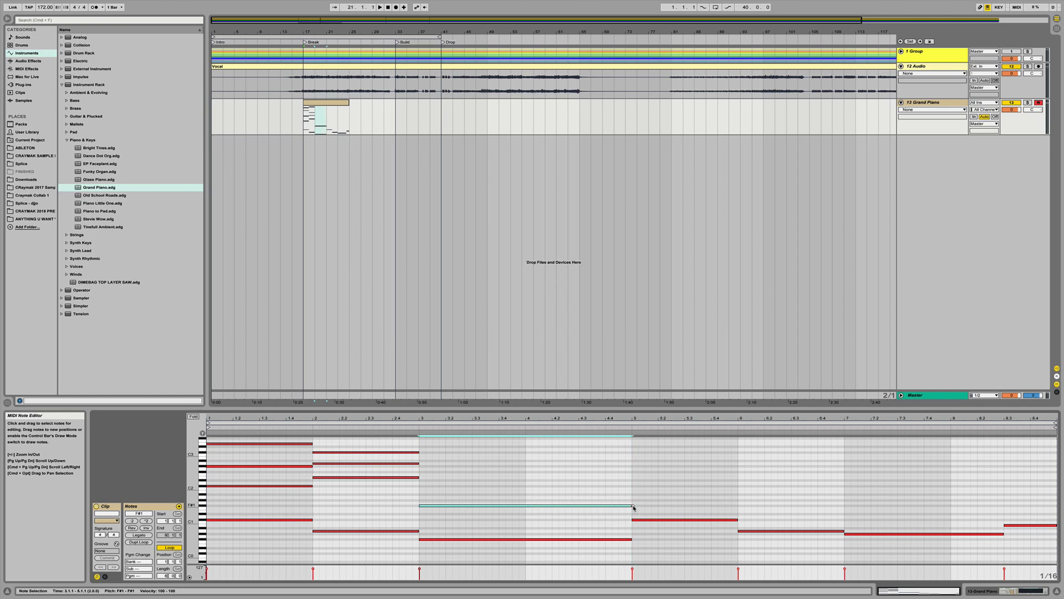
{"action": "key", "text": "space"}
Examine how the second bar's chord notes line up with the third bar's two F# notes.
{"action": "scroll", "coordinate": [501, 485], "scroll_direction": "up", "scroll_amount": 3}
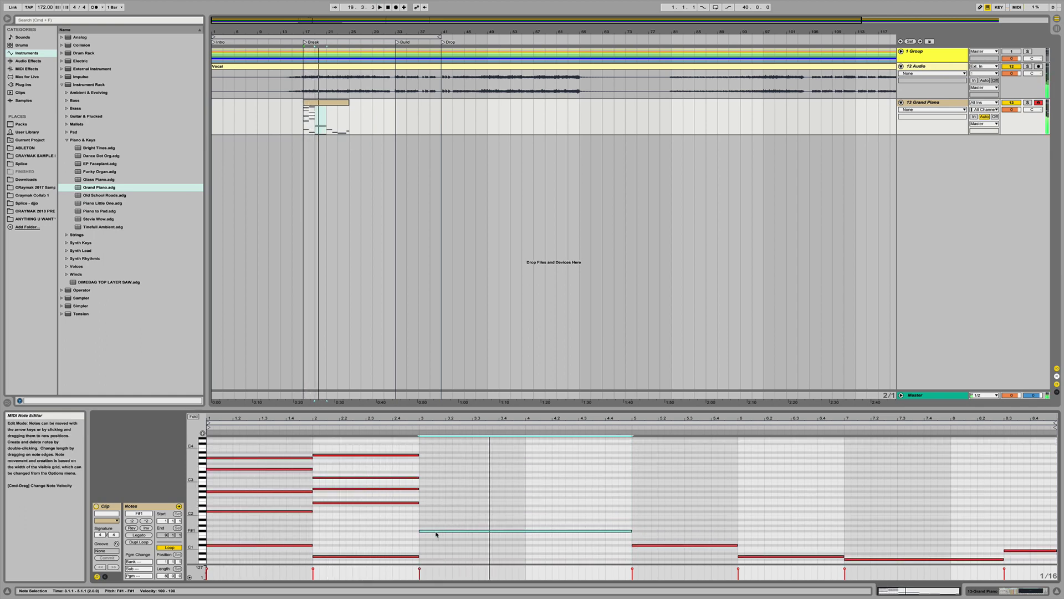
{"action": "scroll", "coordinate": [436, 534], "scroll_direction": "down", "scroll_amount": 7}
{"action": "scroll", "coordinate": [381, 497], "scroll_direction": "up", "scroll_amount": 5}
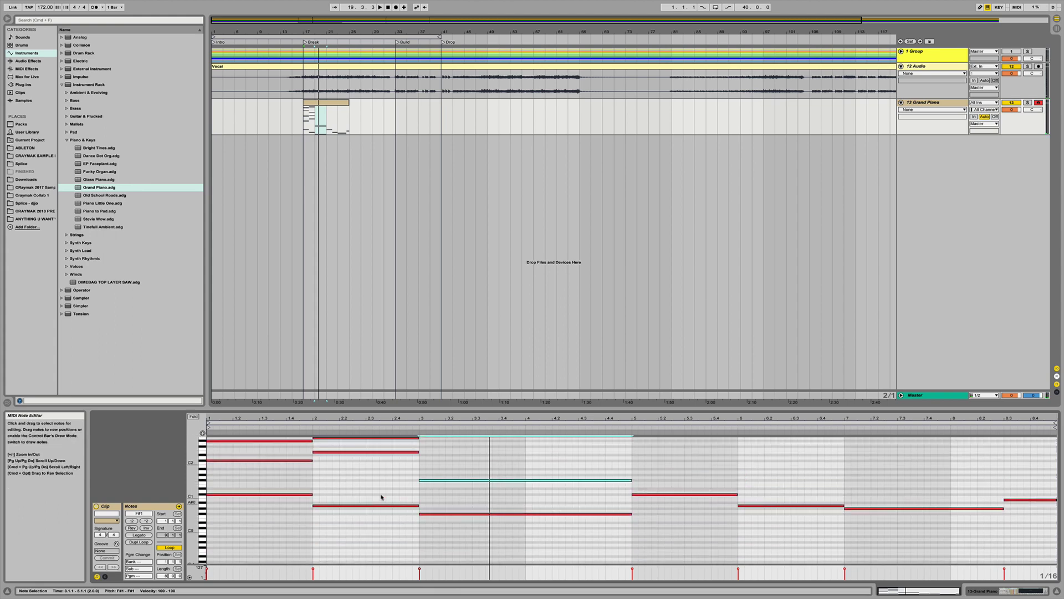
{"action": "left_click_drag", "start_coordinate": [341, 552], "coordinate": [340, 442]}
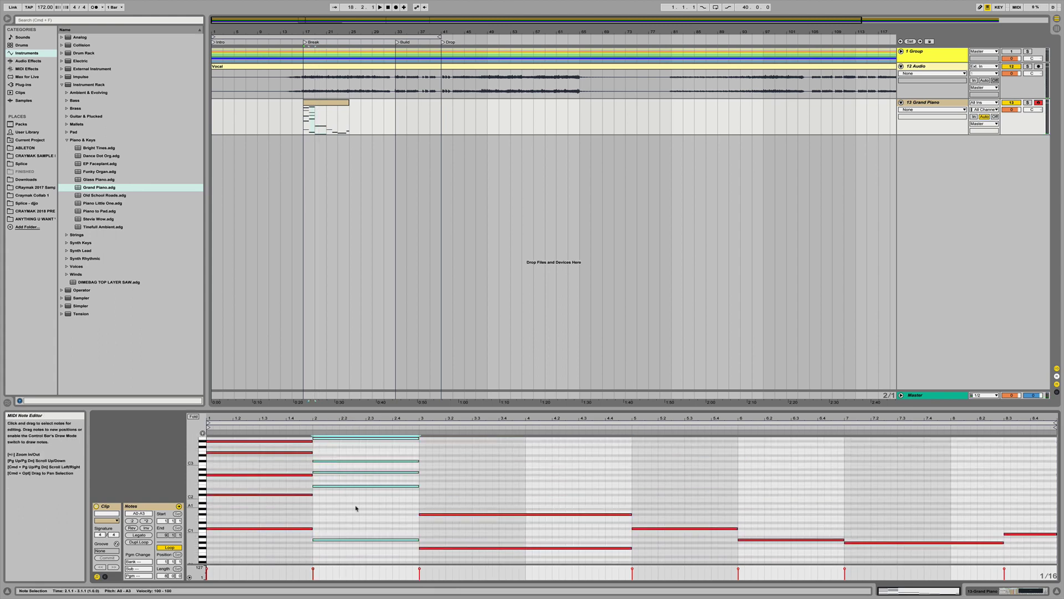
{"action": "left_click", "coordinate": [449, 547]}
{"action": "left_click_drag", "start_coordinate": [455, 489], "coordinate": [456, 480]}
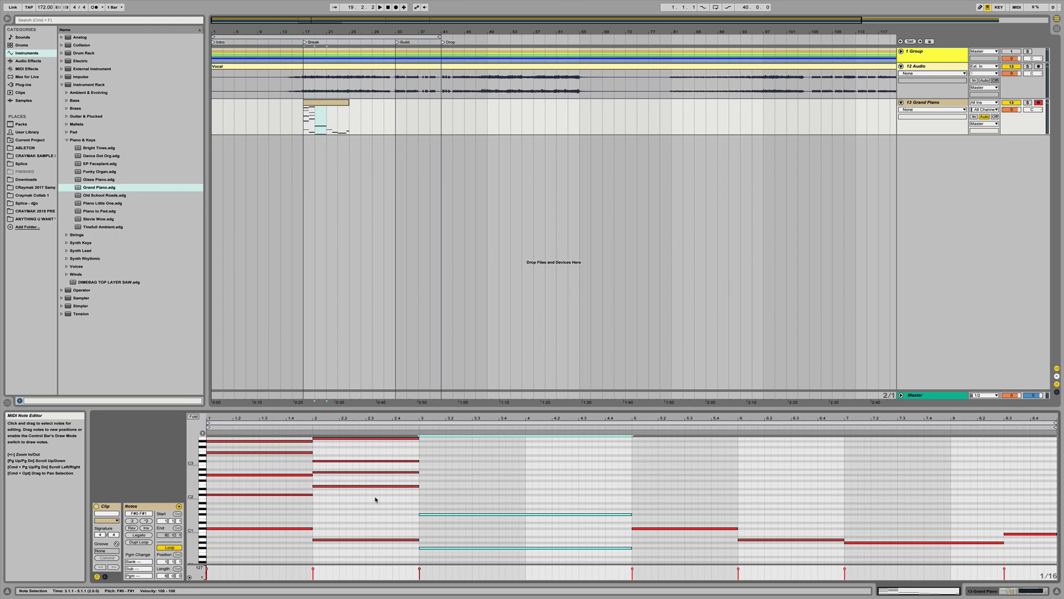
{"action": "left_click", "coordinate": [442, 533]}
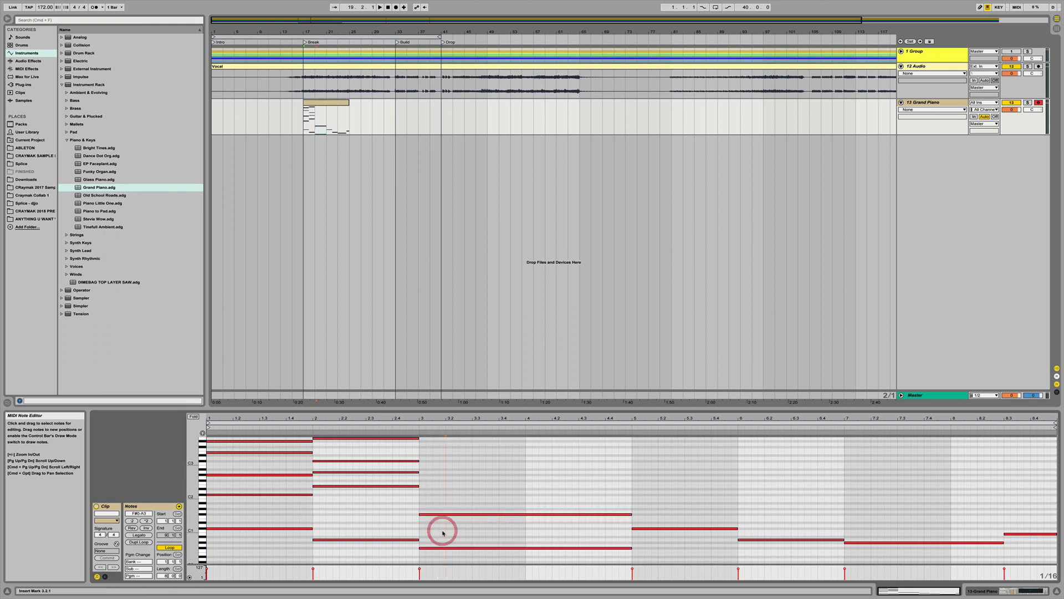
{"action": "scroll", "coordinate": [437, 529], "scroll_direction": "up", "scroll_amount": 1}
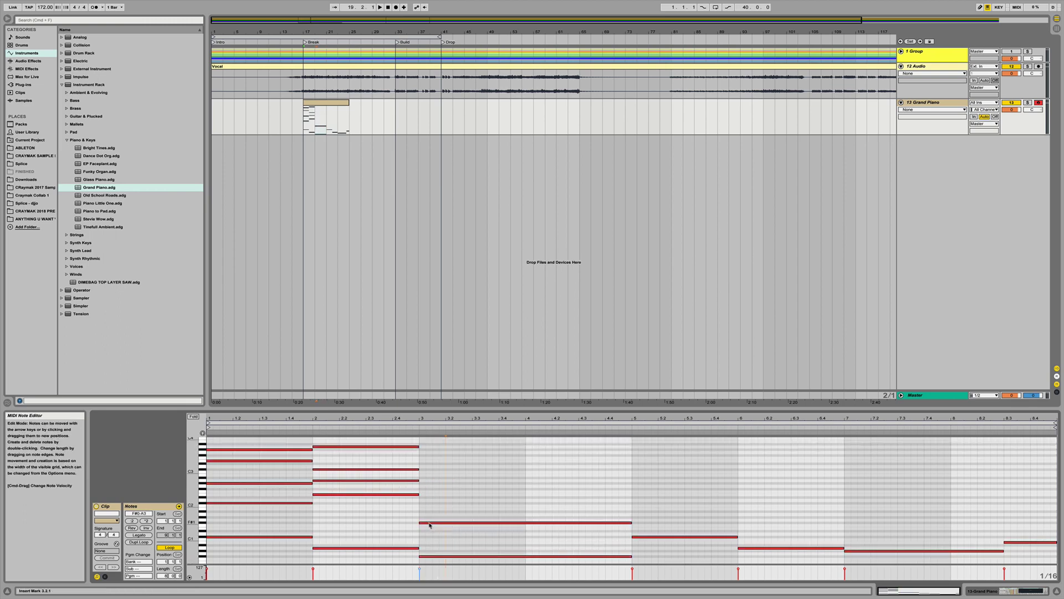
Complete the third bar's chord by copying its F#1 note up to A2, C#3, G#3 and C#4, and play it.
{"action": "left_click_drag", "start_coordinate": [429, 524], "coordinate": [430, 483]}
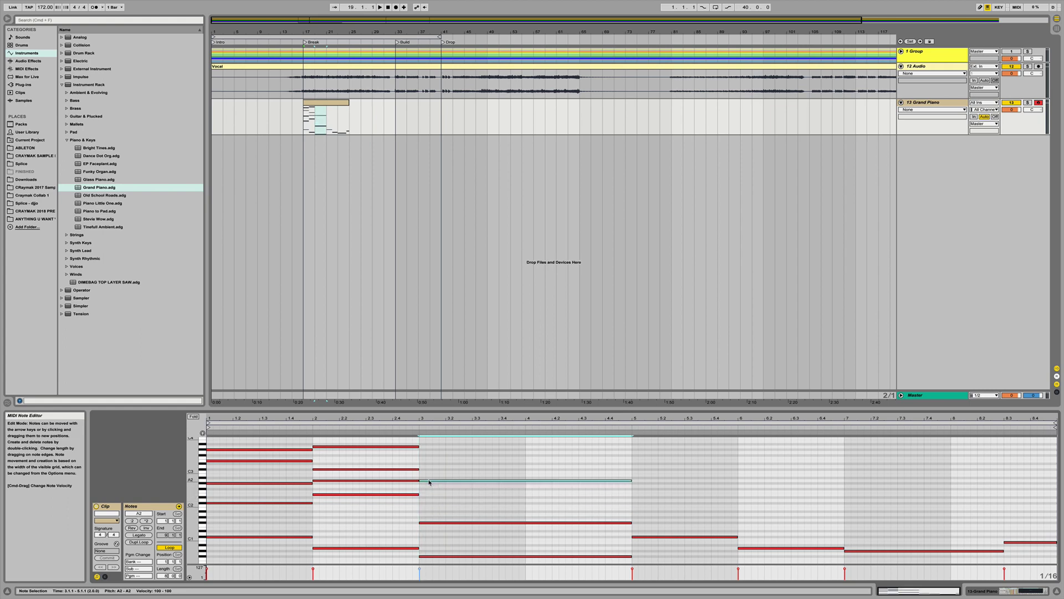
{"action": "left_click_drag", "start_coordinate": [430, 482], "coordinate": [430, 472]}
{"action": "key", "text": "space"}
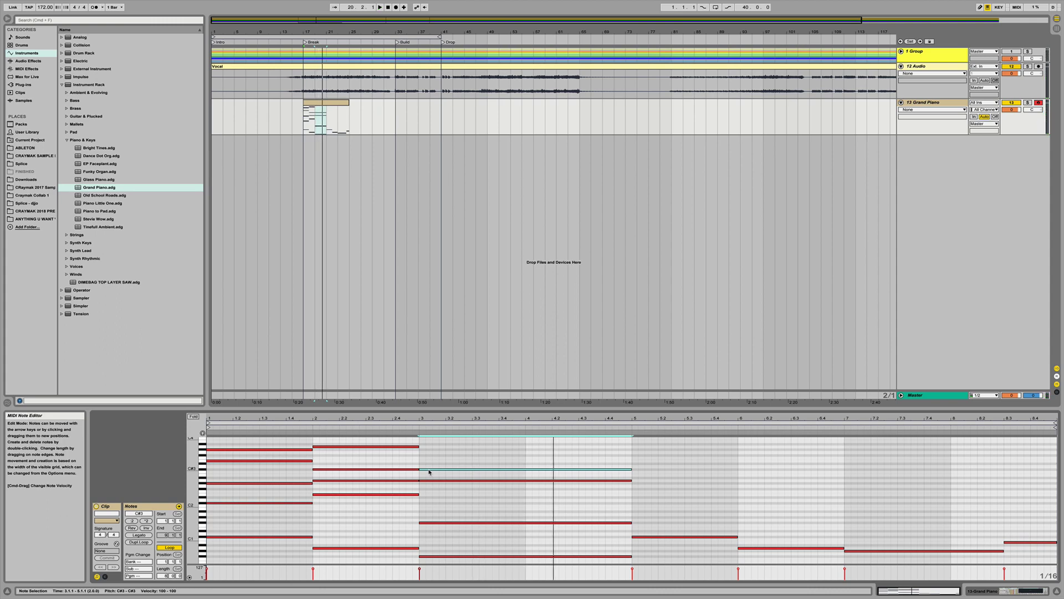
{"action": "left_click", "coordinate": [428, 464]}
{"action": "scroll", "coordinate": [437, 469], "scroll_direction": "up", "scroll_amount": 1}
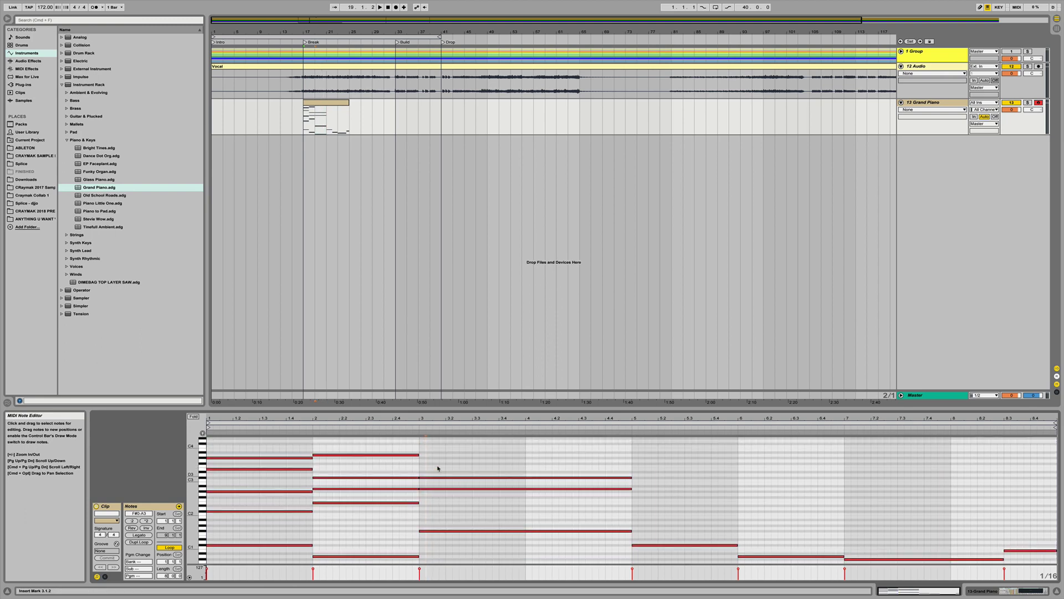
{"action": "left_click_drag", "start_coordinate": [426, 478], "coordinate": [426, 459]}
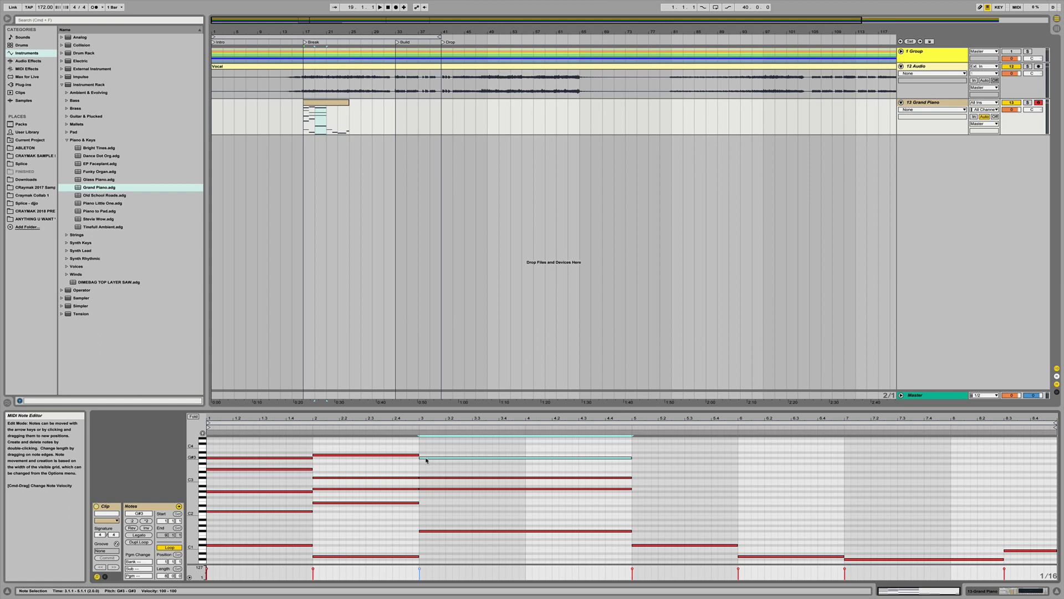
{"action": "left_click_drag", "start_coordinate": [426, 458], "coordinate": [426, 445]}
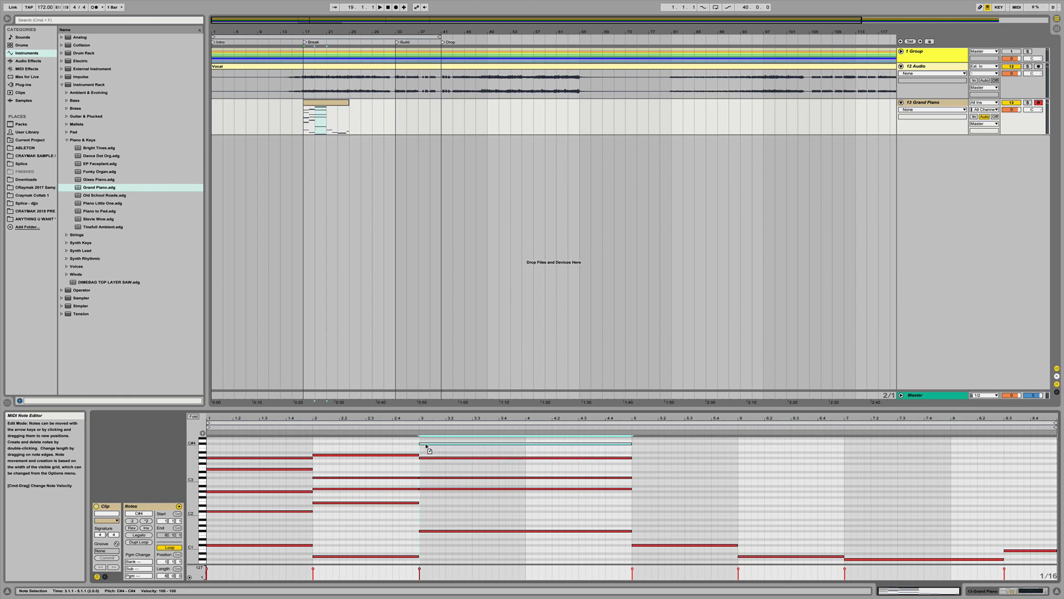
{"action": "key", "text": "space"}
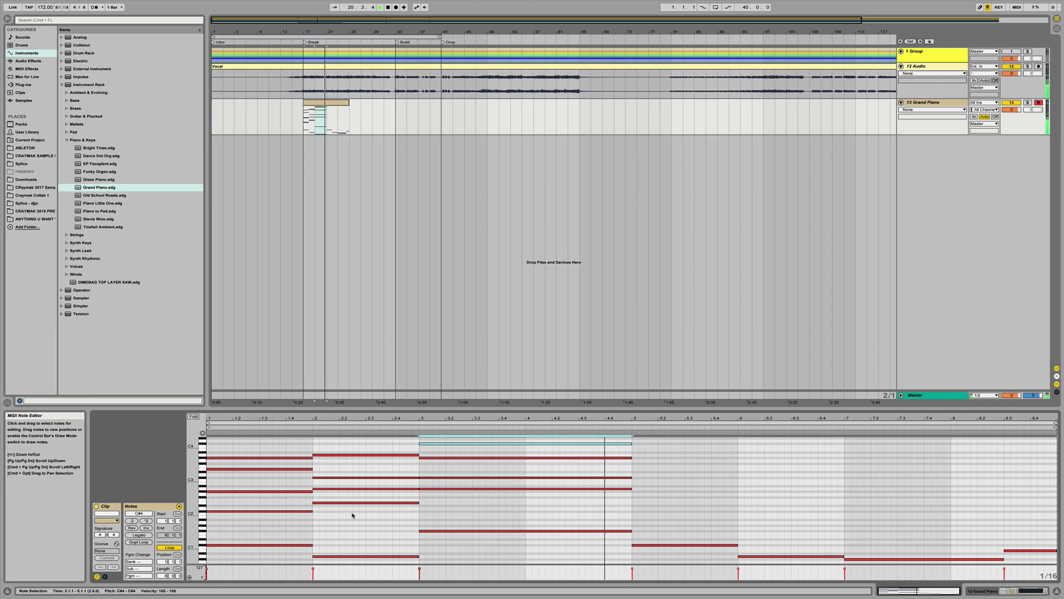
Copy the full chords of the first two bars and paste them at the start of bar 5.
{"action": "left_click_drag", "start_coordinate": [361, 523], "coordinate": [364, 569]}
{"action": "key", "text": "super+c"}
{"action": "left_click", "coordinate": [633, 455]}
{"action": "key", "text": "super+v"}
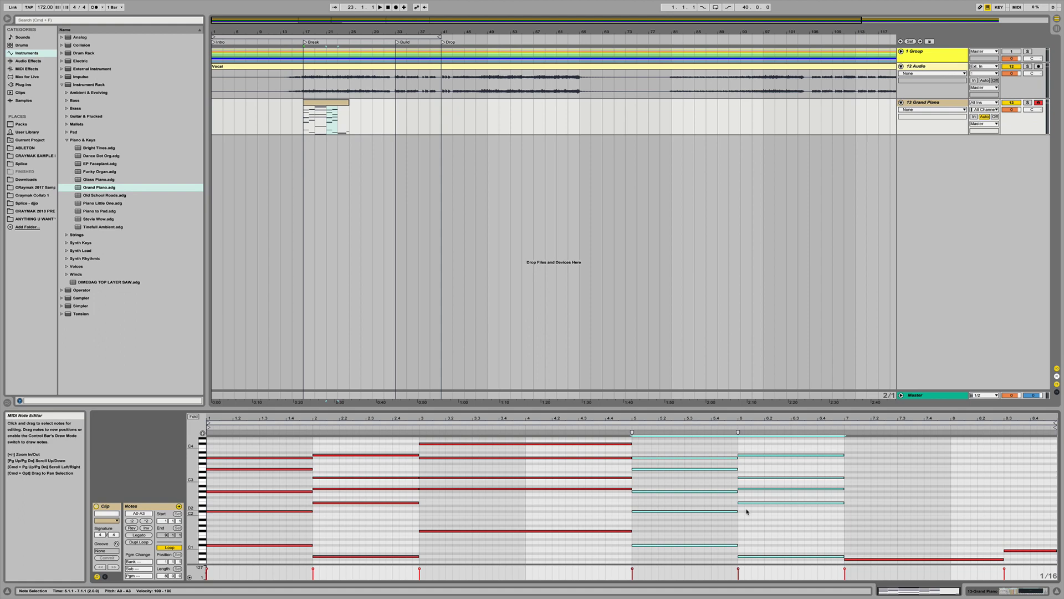
{"action": "left_click", "coordinate": [891, 521]}
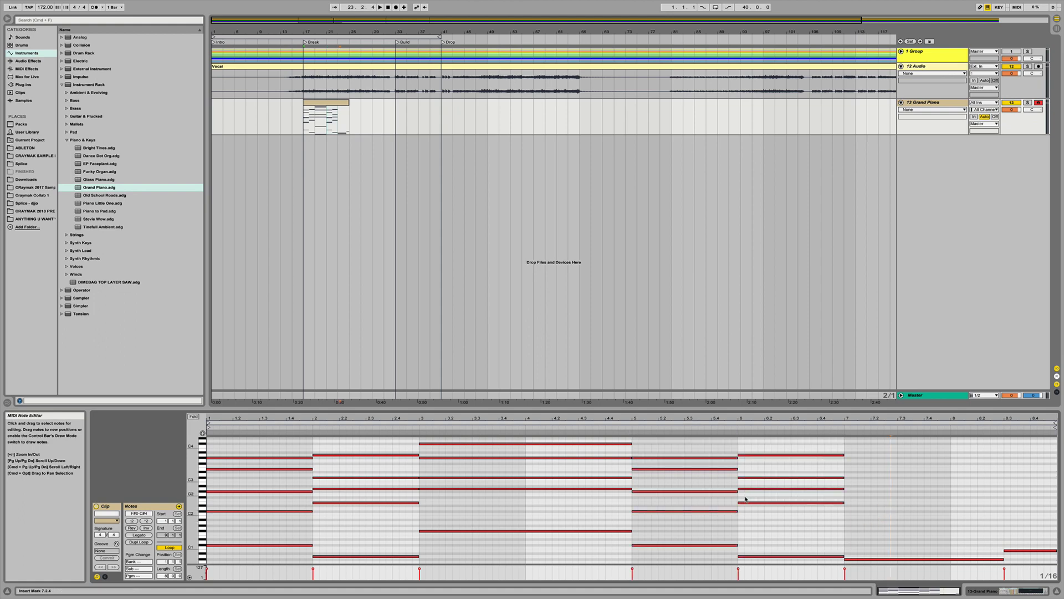
Copy a note from the fifth bar to bar 7 as G#1, lengthen it to beat 8.3, and play it.
{"action": "double_click", "coordinate": [697, 515]}
{"action": "left_click_drag", "start_coordinate": [697, 514], "coordinate": [790, 516]}
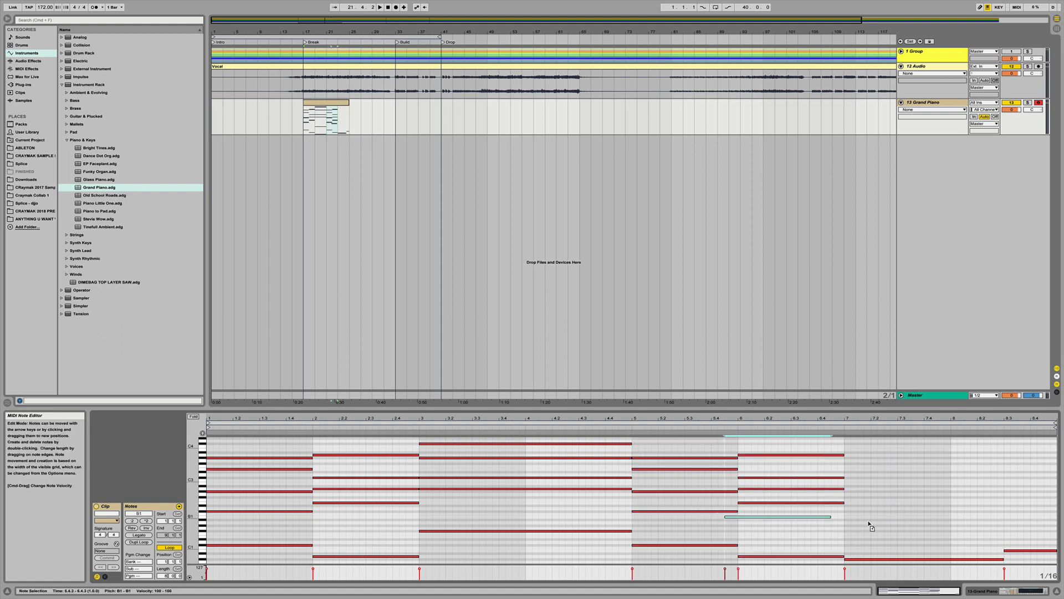
{"action": "left_click_drag", "start_coordinate": [872, 526], "coordinate": [1002, 526]}
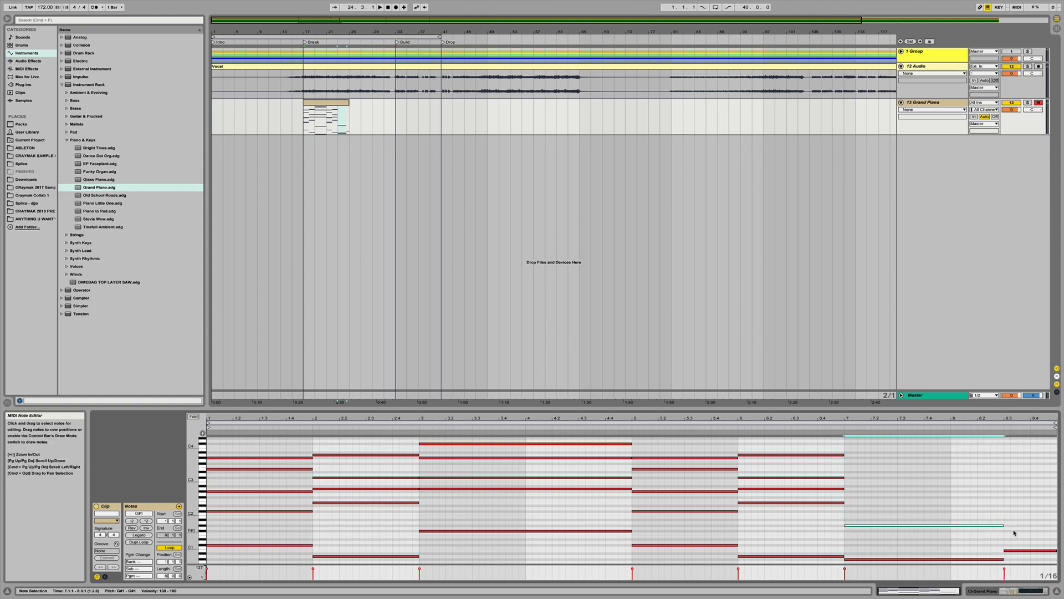
{"action": "key", "text": "space"}
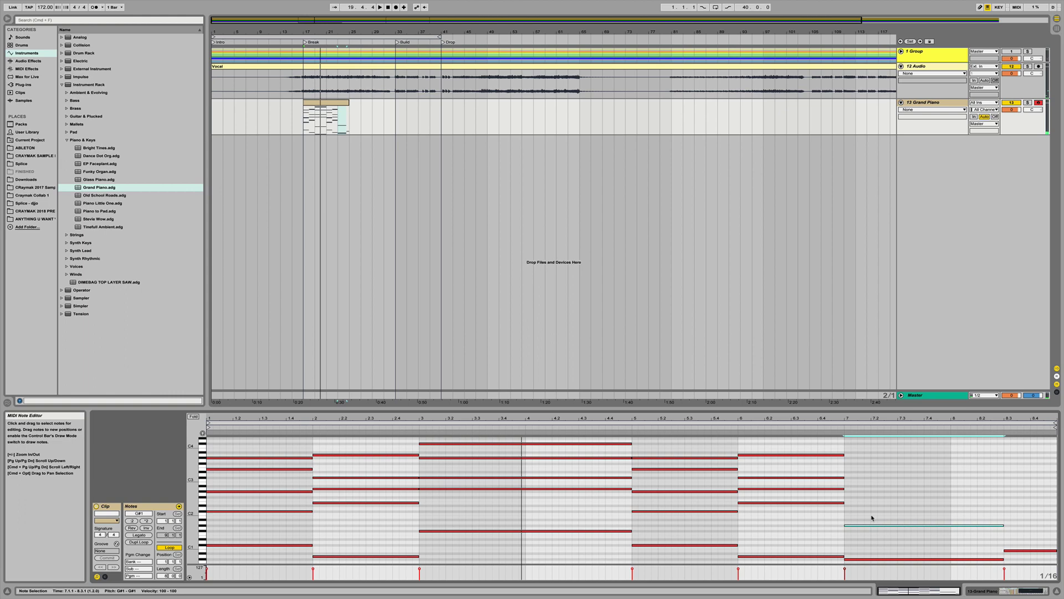
{"action": "key", "text": "space"}
{"action": "left_click", "coordinate": [338, 116]}
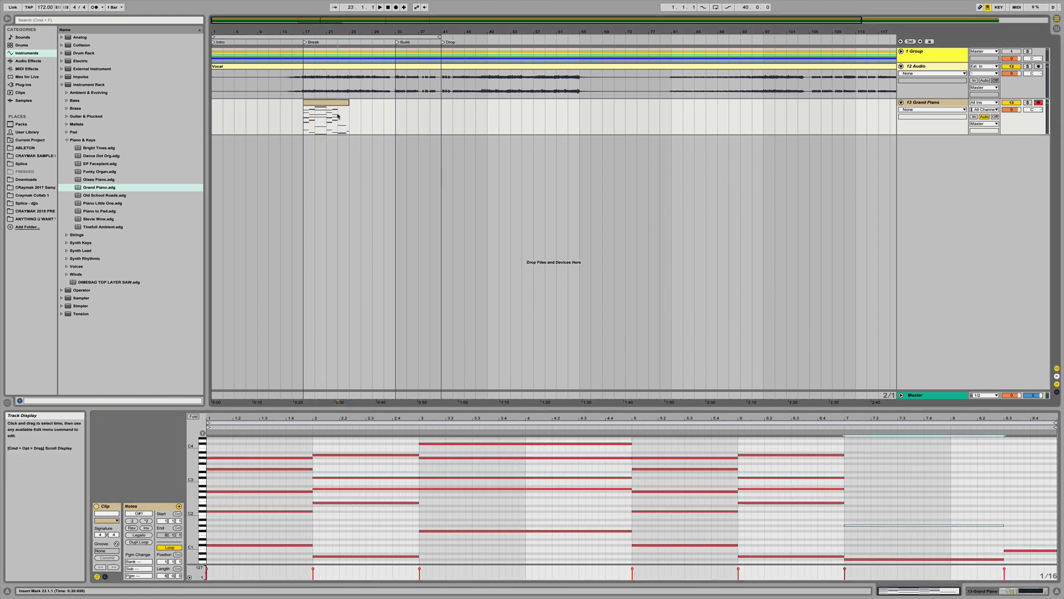
{"action": "key", "text": "space"}
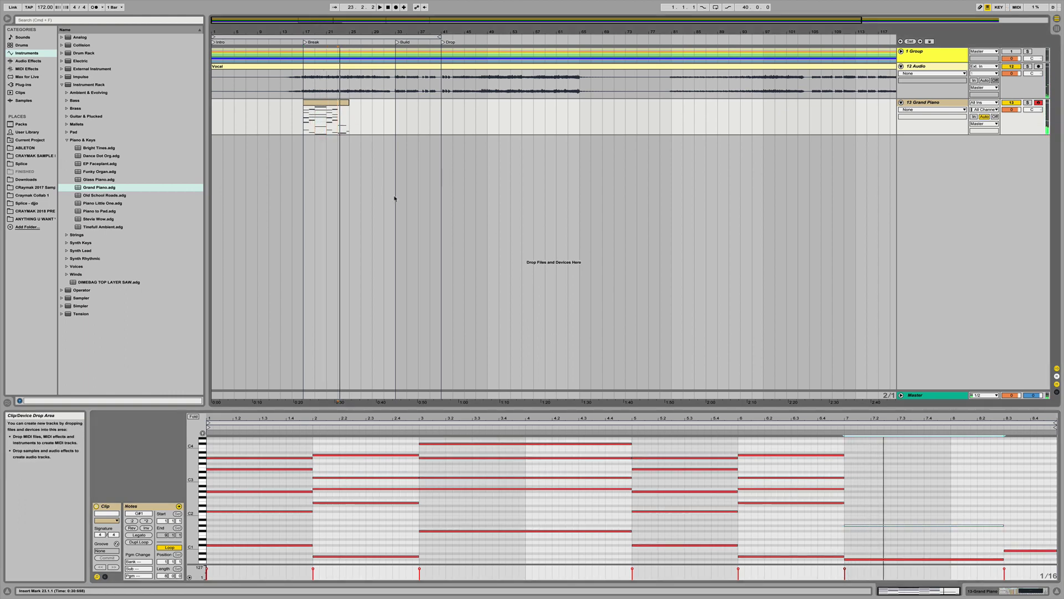
Complete the bar 7 chord by copying its G#1 note up to B2, D#3 and B3, and play it.
{"action": "left_click", "coordinate": [854, 525]}
{"action": "left_click_drag", "start_coordinate": [854, 527], "coordinate": [854, 486]}
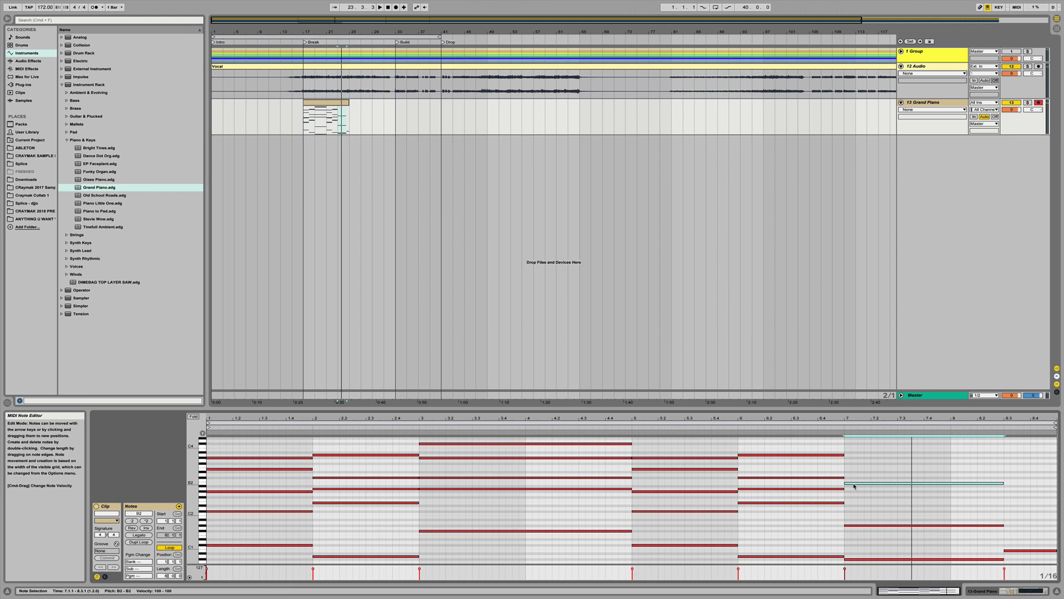
{"action": "mouse_move", "coordinate": [854, 484]}
{"action": "left_mouse_down"}
{"action": "mouse_move", "coordinate": [853, 451]}
{"action": "mouse_move", "coordinate": [852, 476]}
{"action": "left_mouse_up"}
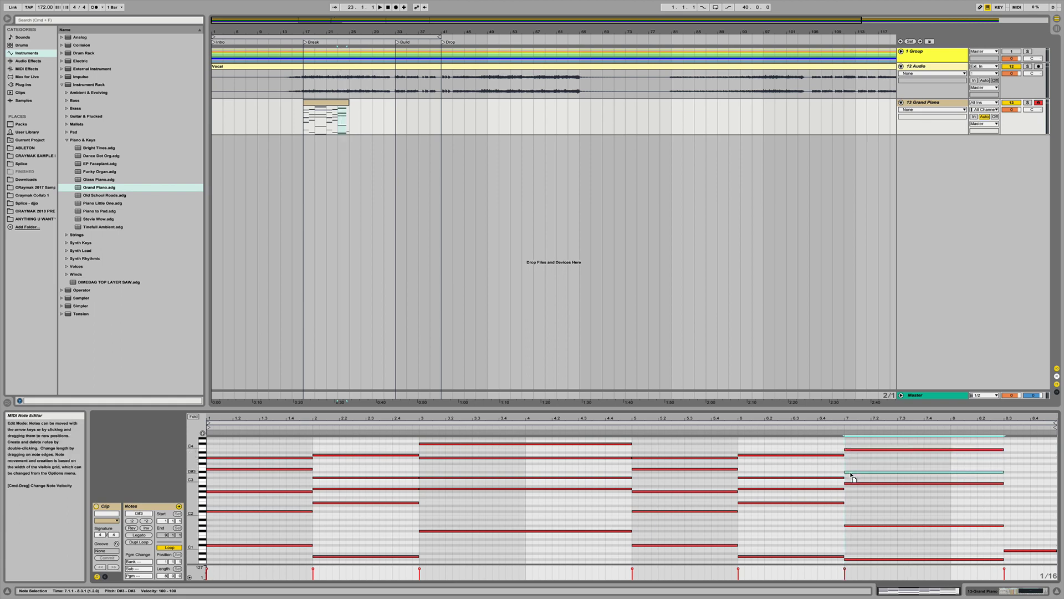
{"action": "key", "text": "space"}
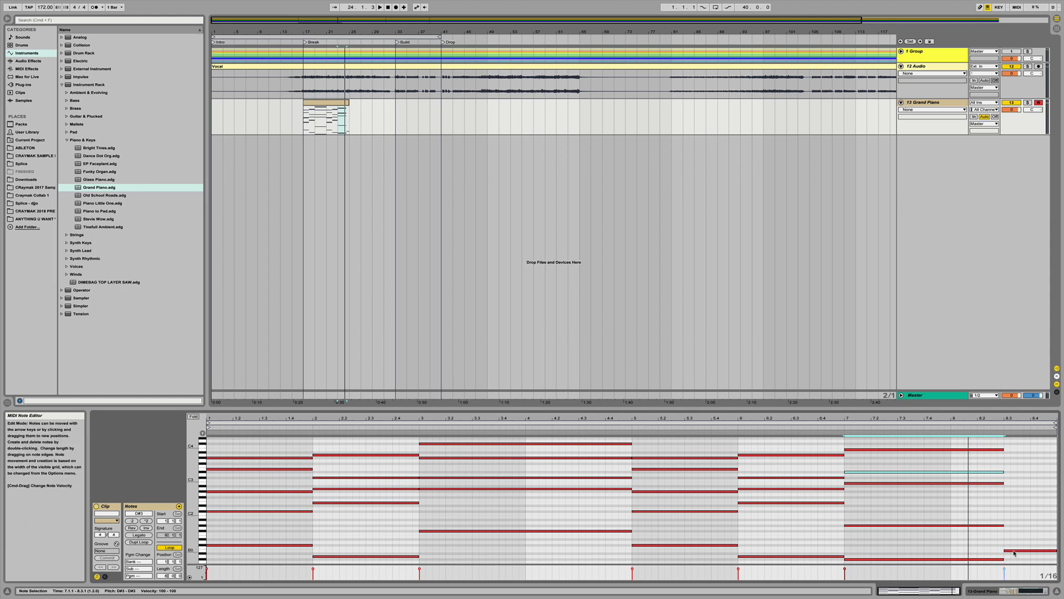
Copy the final B0 note up to B1, G#2, D#3 and B3, and play the progression from the break.
{"action": "left_click_drag", "start_coordinate": [1015, 552], "coordinate": [1014, 516]}
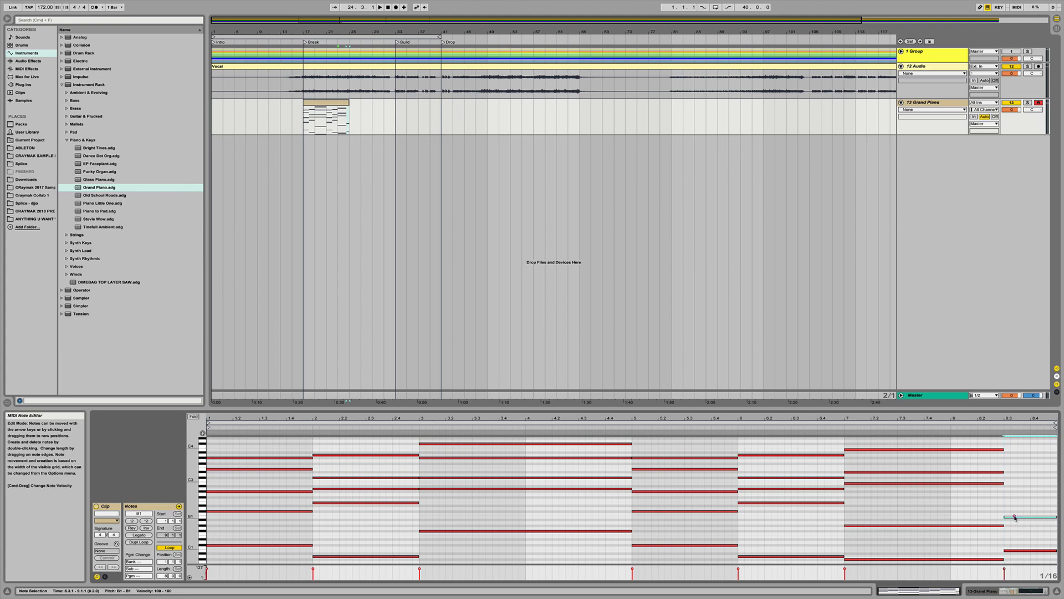
{"action": "left_click_drag", "start_coordinate": [1014, 517], "coordinate": [1018, 452]}
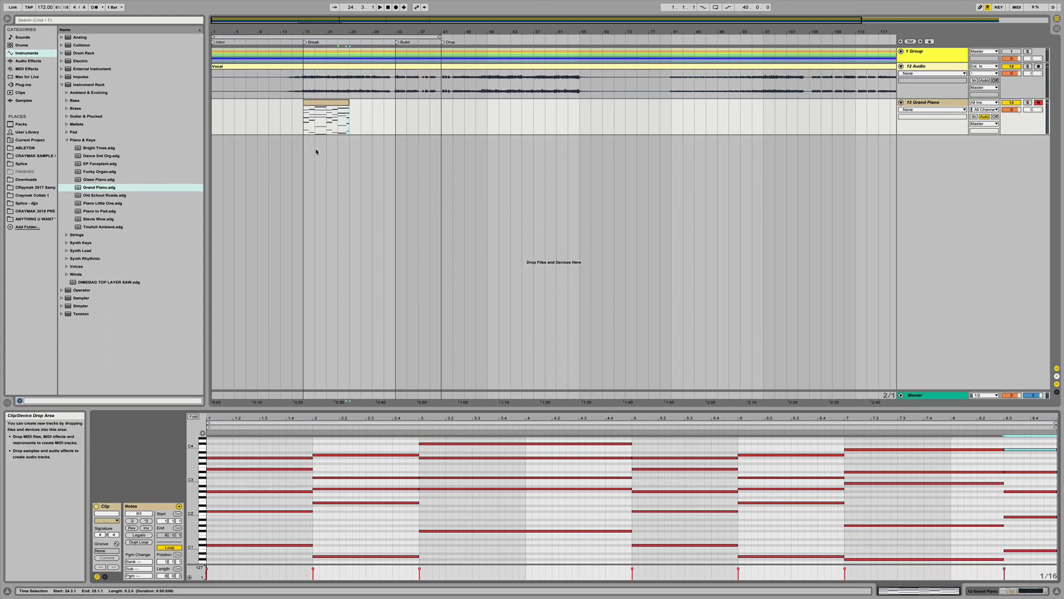
{"action": "left_click", "coordinate": [300, 123]}
{"action": "key", "text": "space"}
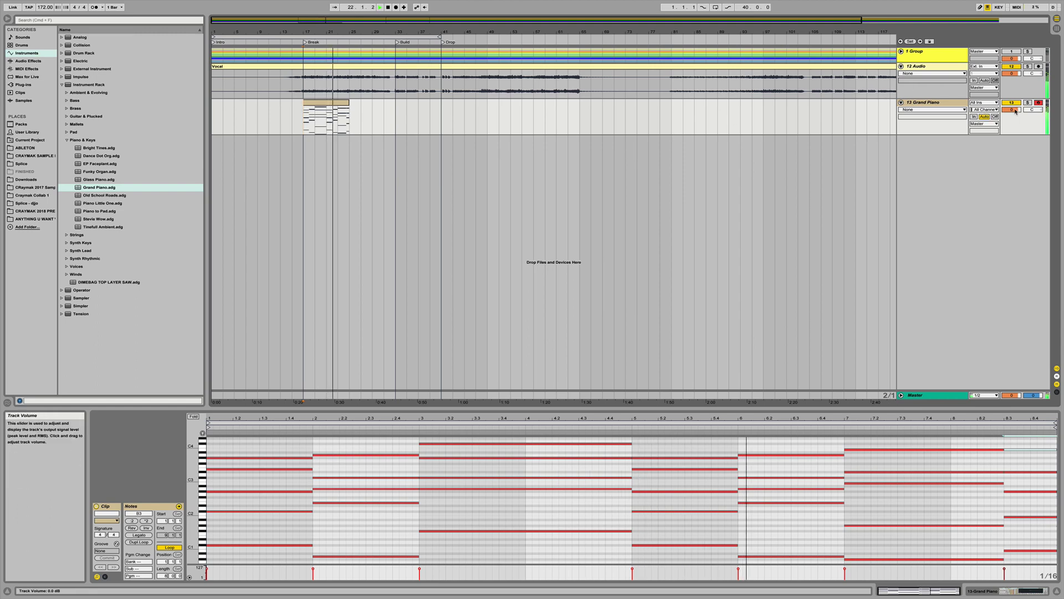
{"action": "left_click_drag", "start_coordinate": [193, 505], "coordinate": [193, 497]}
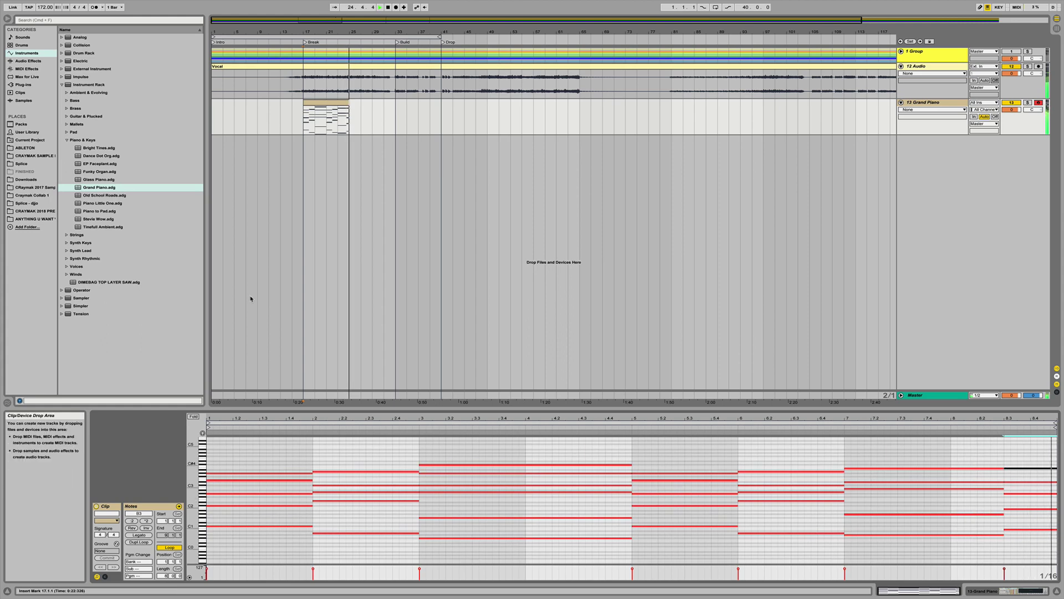
Duplicate the eight-bar piano clip so the chords run up to the Build marker.
{"action": "left_click", "coordinate": [372, 139]}
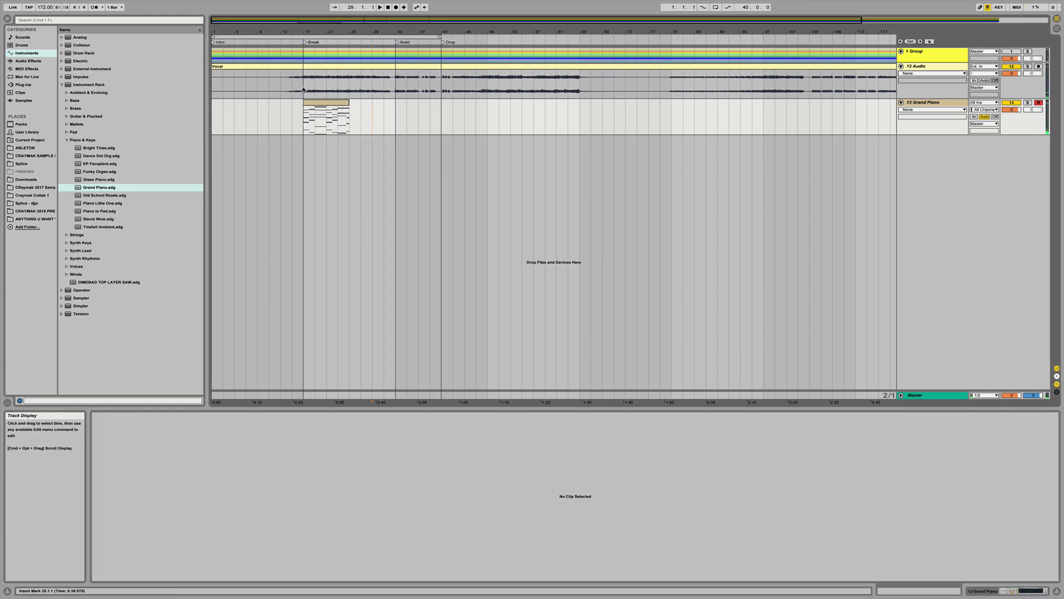
{"action": "left_click", "coordinate": [303, 87]}
{"action": "left_click", "coordinate": [314, 103]}
{"action": "key", "text": "super+d"}
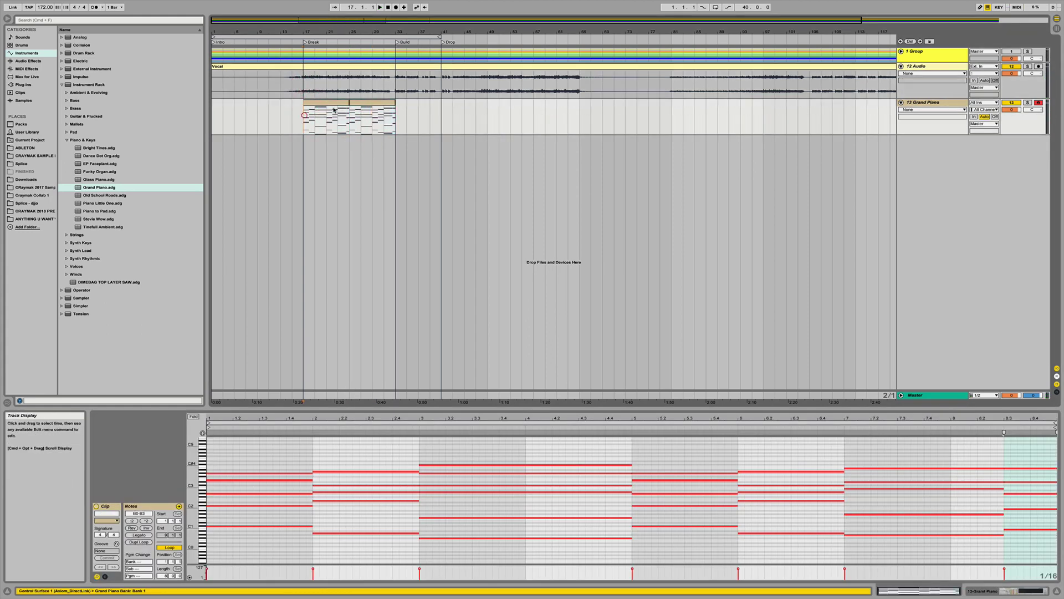
{"action": "left_click", "coordinate": [350, 105]}
{"action": "left_click", "coordinate": [310, 105], "text": "shift"}
Duplicate the vocal section from bar 17 to bar 25 directly after itself.
{"action": "left_click", "coordinate": [304, 84]}
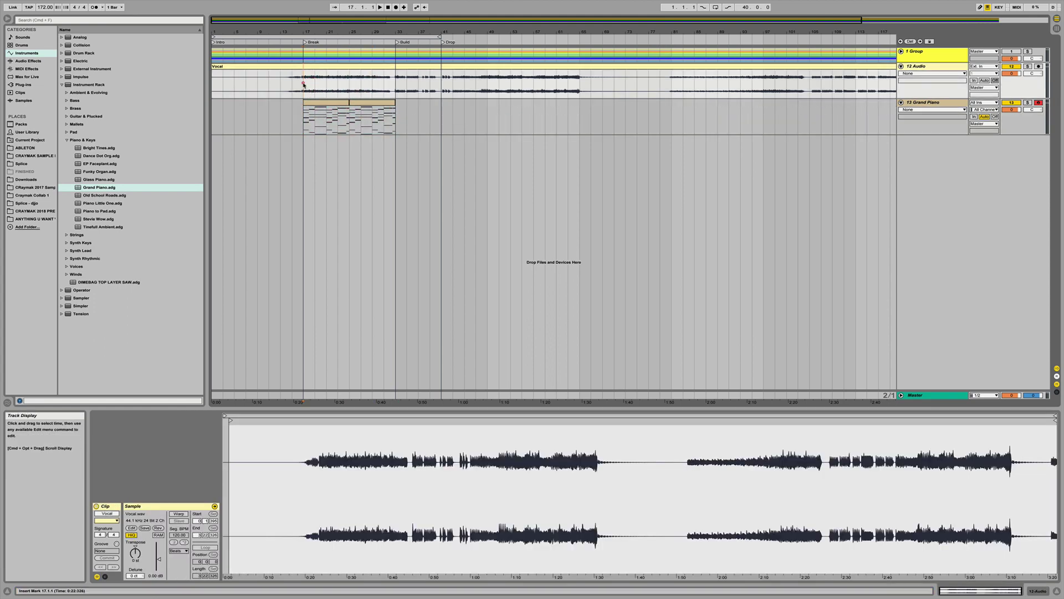
{"action": "left_click_drag", "start_coordinate": [304, 84], "coordinate": [348, 85]}
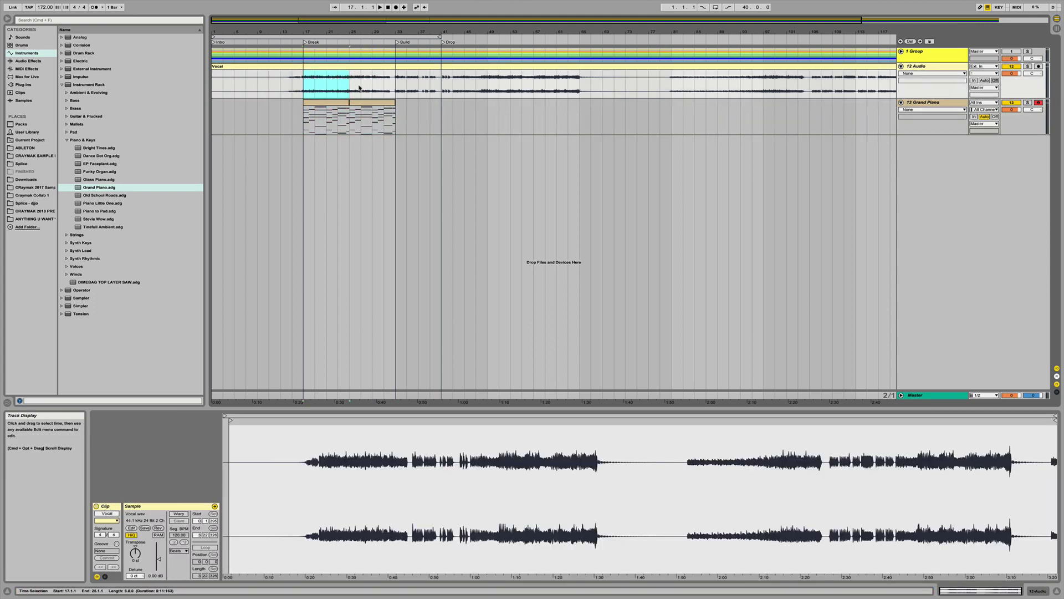
{"action": "key", "text": "super+d"}
Extend the duplicated vocal clip to the Drop marker at bar 41 and delete the remaining vocal after it.
{"action": "left_click_drag", "start_coordinate": [395, 67], "coordinate": [442, 68]}
{"action": "left_click", "coordinate": [459, 68]}
{"action": "key", "text": "Delete"}
Play the vocal and piano from bar 23 to check the vocal join at bar 25.
{"action": "left_click", "coordinate": [356, 66]}
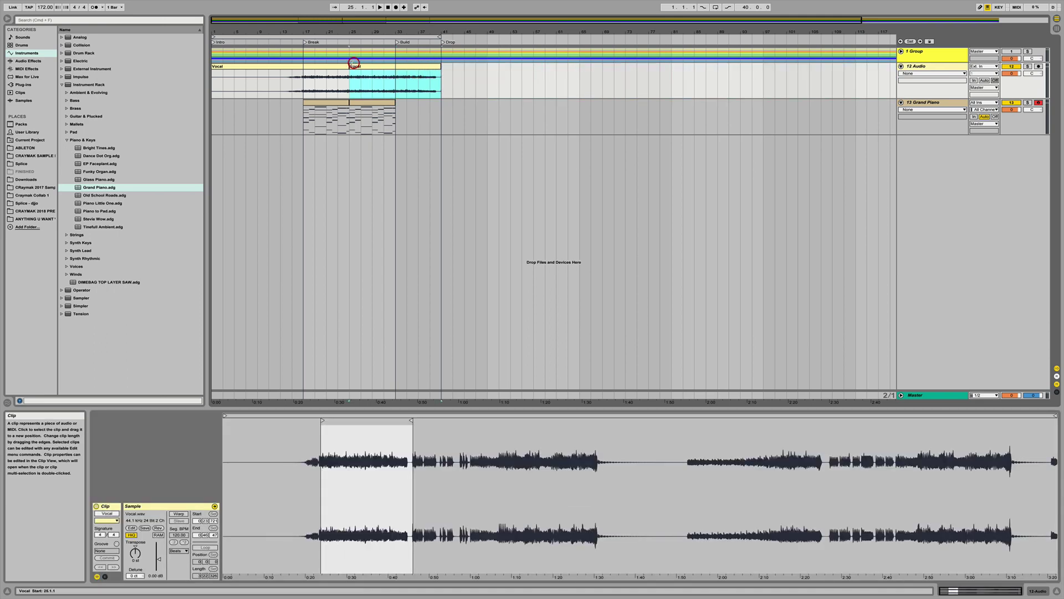
{"action": "left_click", "coordinate": [339, 80]}
{"action": "key", "text": "space"}
{"action": "key", "text": "plus"}
{"action": "key", "text": "plus"}
{"action": "key", "text": "plus"}
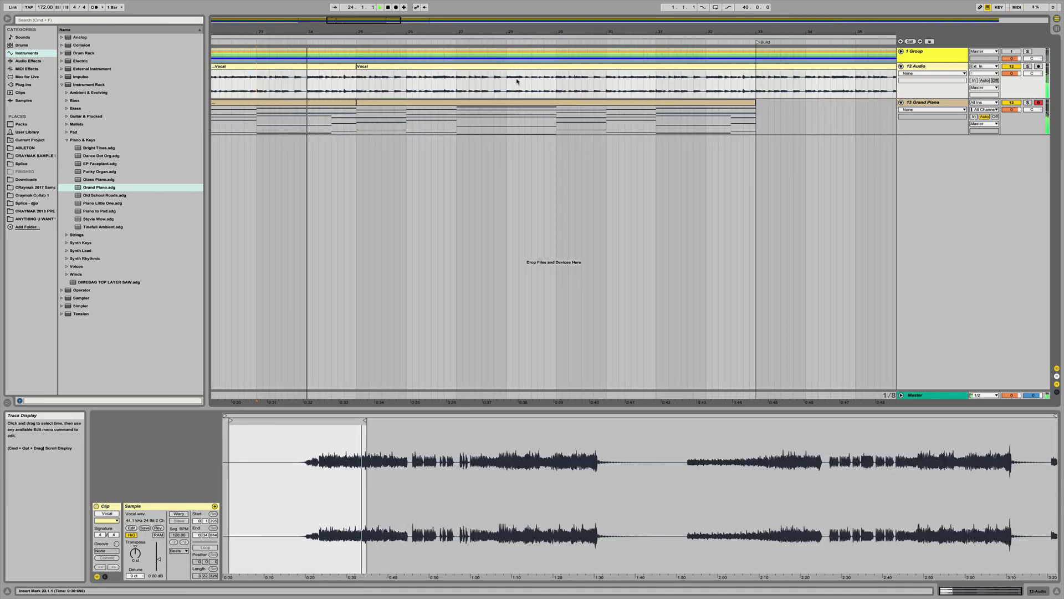
Show the vocal track's fades and create a short crossfade between the two vocal clips at bar 25.
{"action": "left_click", "coordinate": [937, 73]}
{"action": "left_click", "coordinate": [907, 79]}
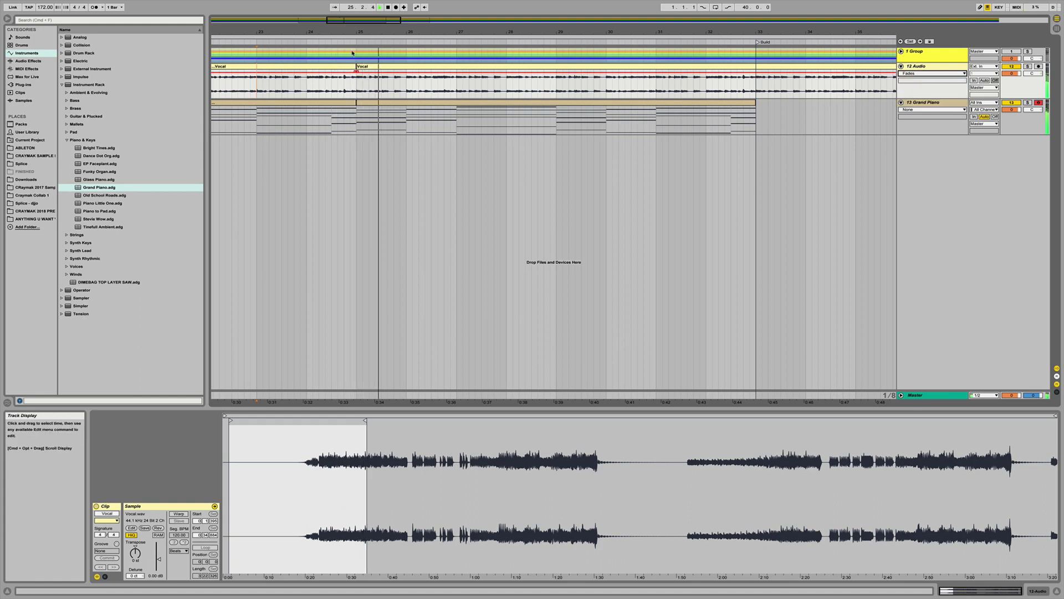
{"action": "scroll", "coordinate": [356, 73], "scroll_direction": "up", "scroll_amount": 3}
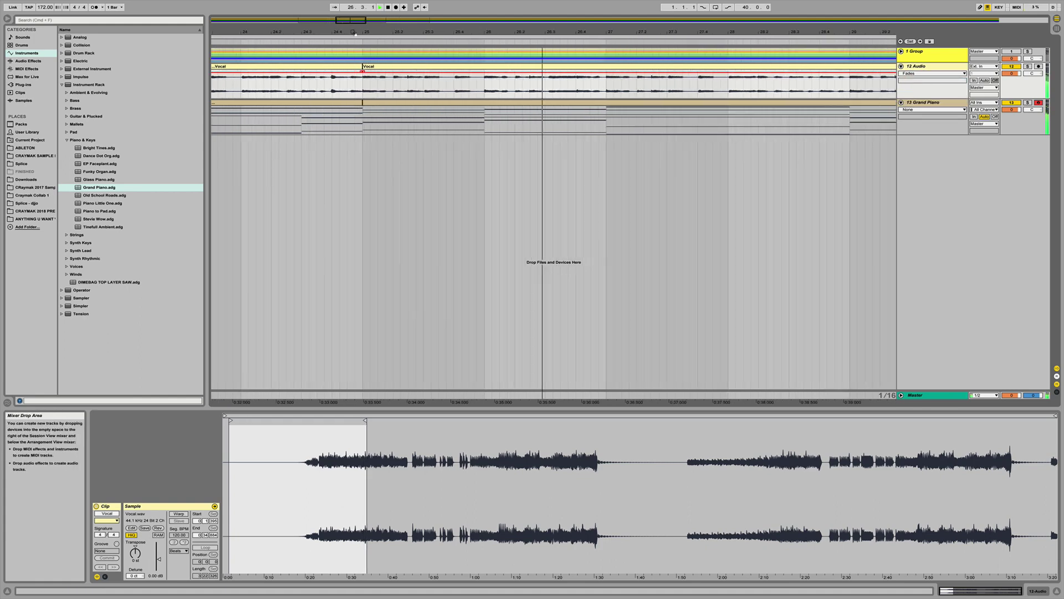
{"action": "left_click", "coordinate": [360, 73]}
{"action": "left_click_drag", "start_coordinate": [360, 72], "coordinate": [358, 72]}
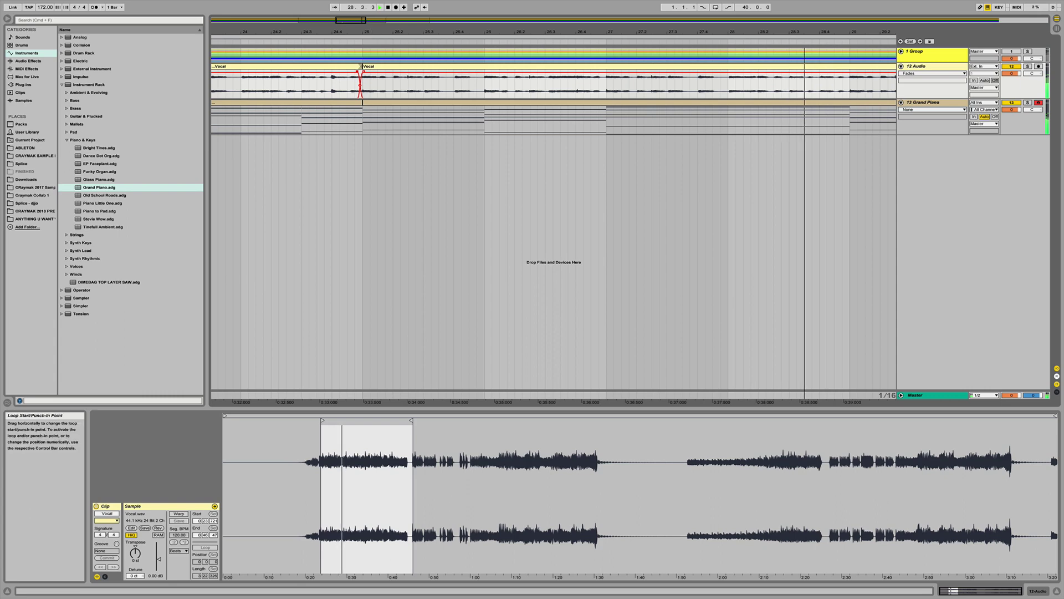
Delete the one-bar vocal section from bar 32 to the Build marker at bar 33.
{"action": "scroll", "coordinate": [361, 72], "scroll_direction": "down", "scroll_amount": 5}
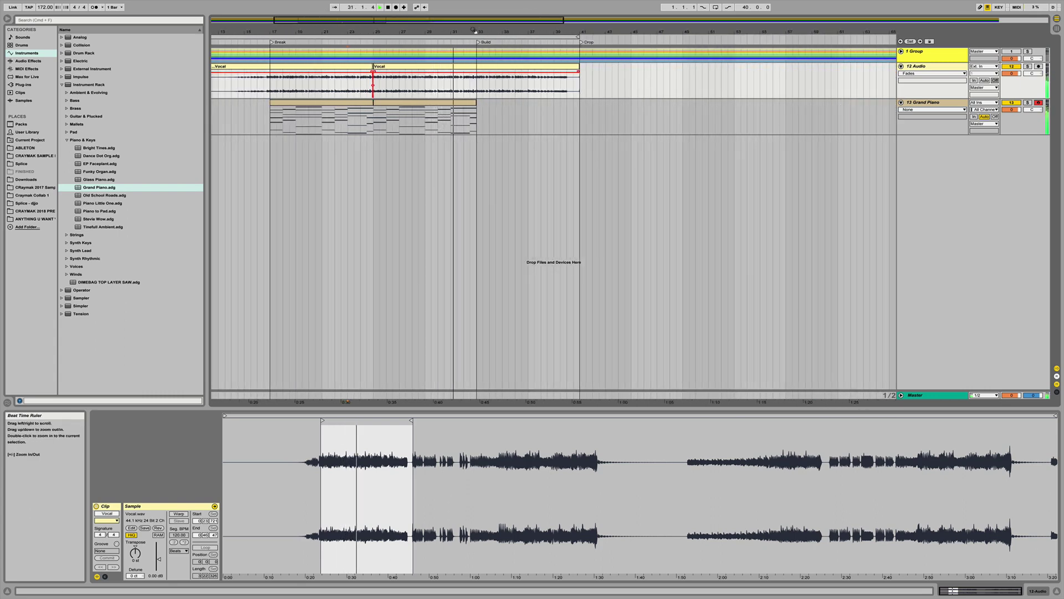
{"action": "left_click", "coordinate": [465, 84]}
{"action": "left_click", "coordinate": [589, 84], "text": "shift"}
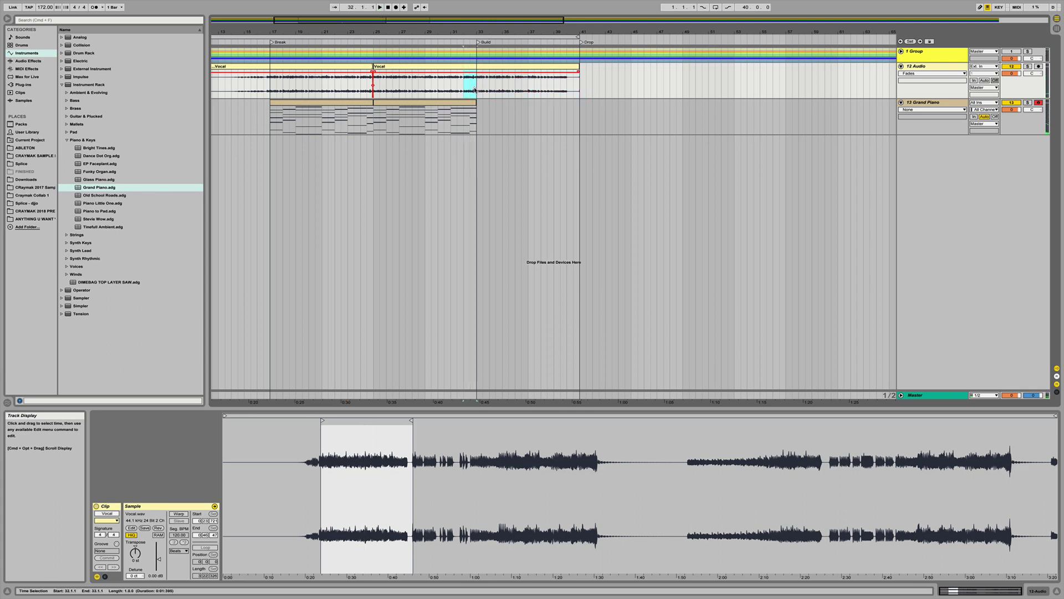
{"action": "key", "text": "Delete"}
Duplicate the vocal's last beat before bar 32 four times to fill the gap up to the Build marker.
{"action": "key", "text": "plus"}
{"action": "left_click", "coordinate": [471, 90]}
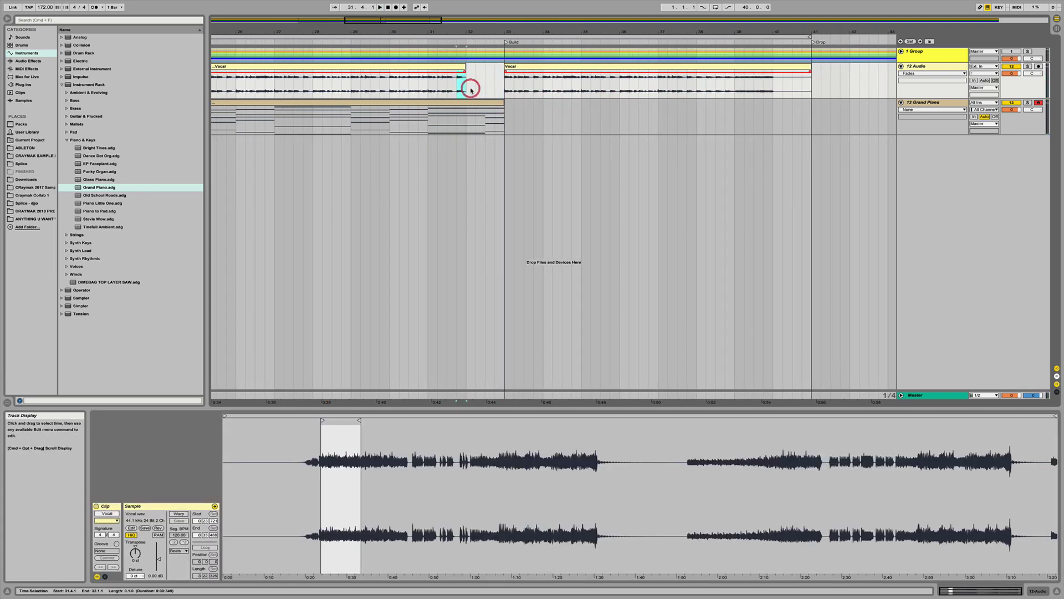
{"action": "key", "text": "super+d"}
{"action": "key", "text": "super+d"}
{"action": "key", "text": "super+d"}
{"action": "key", "text": "space"}
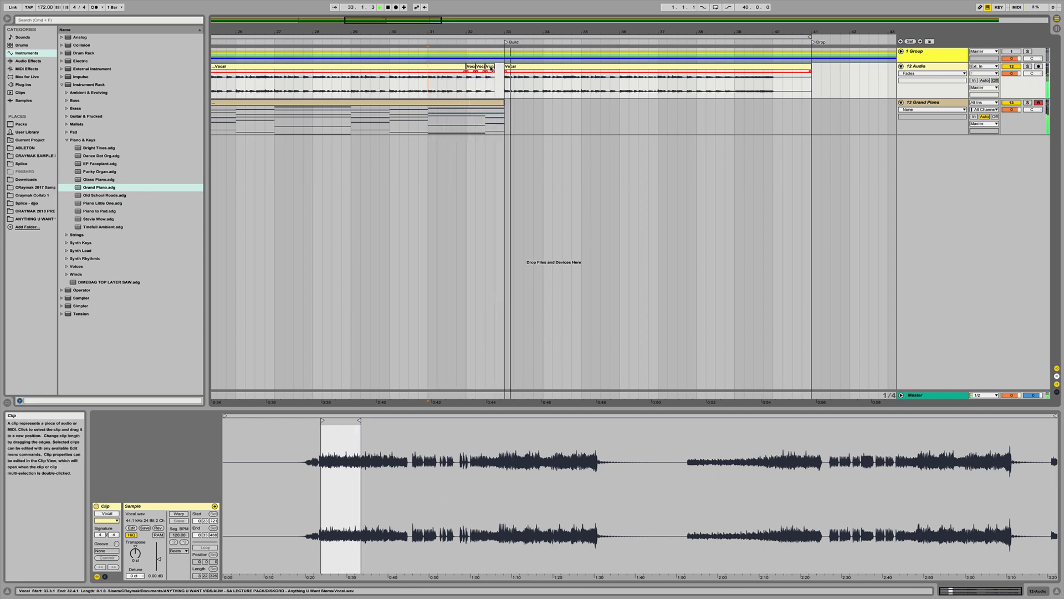
{"action": "key", "text": "space"}
{"action": "left_click", "coordinate": [491, 68]}
{"action": "key", "text": "super+d"}
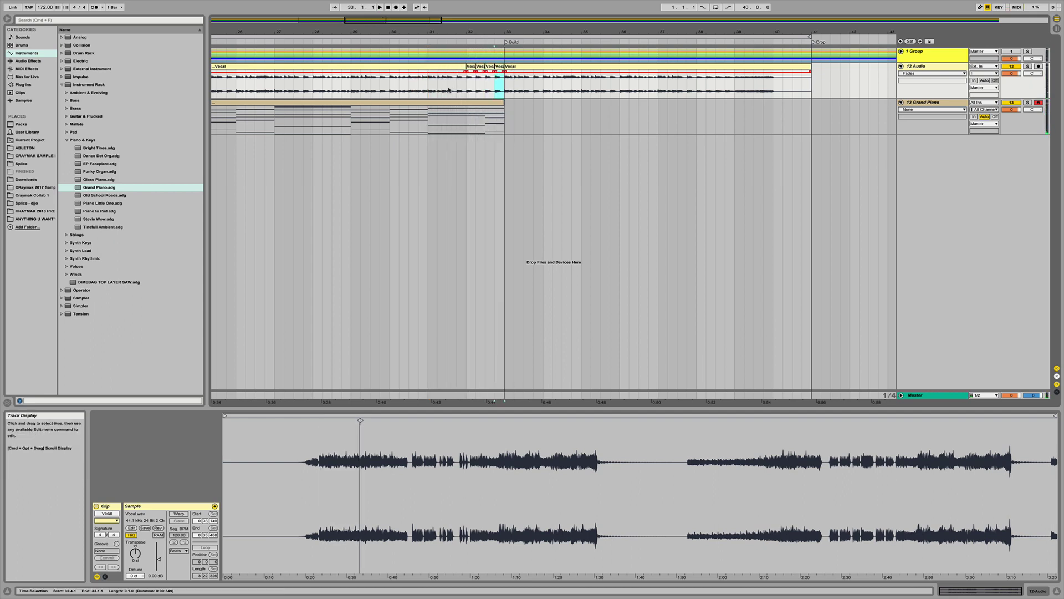
Play the end of the break from about bar 31 to check the repeated vocal beats leading into the Build.
{"action": "left_click", "coordinate": [446, 89]}
{"action": "key", "text": "space"}
{"action": "left_click_drag", "start_coordinate": [483, 32], "coordinate": [483, 33]}
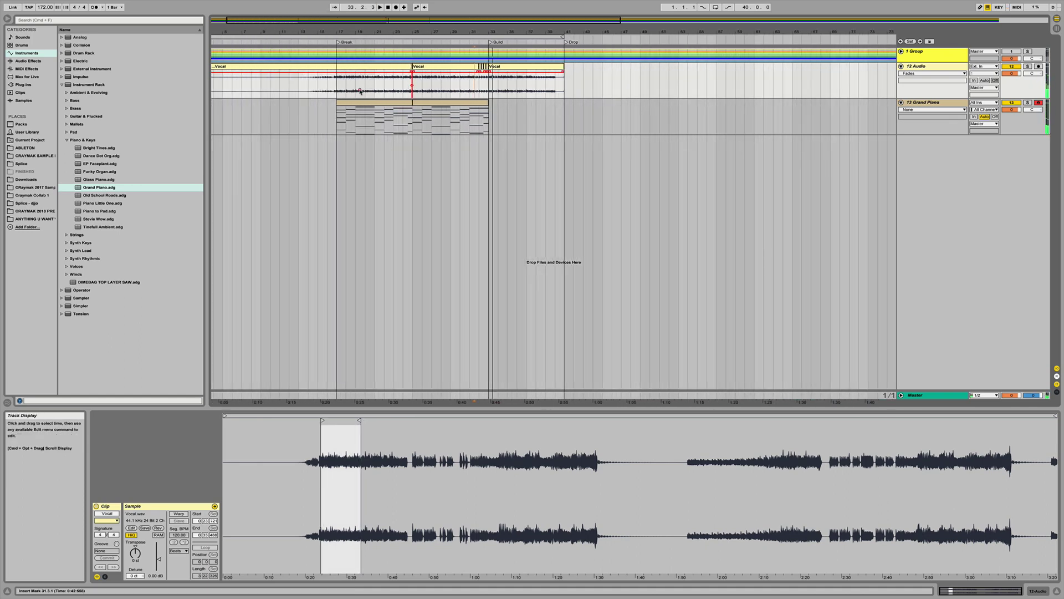
{"action": "key", "text": "space"}
{"action": "left_click", "coordinate": [337, 92]}
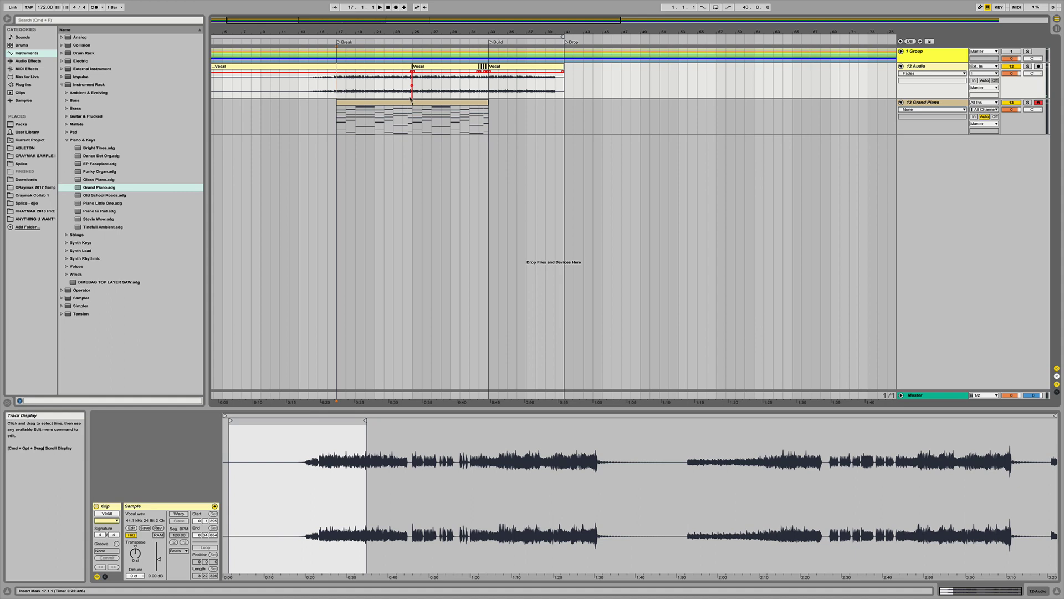
{"action": "left_click", "coordinate": [480, 95]}
{"action": "key", "text": "space"}
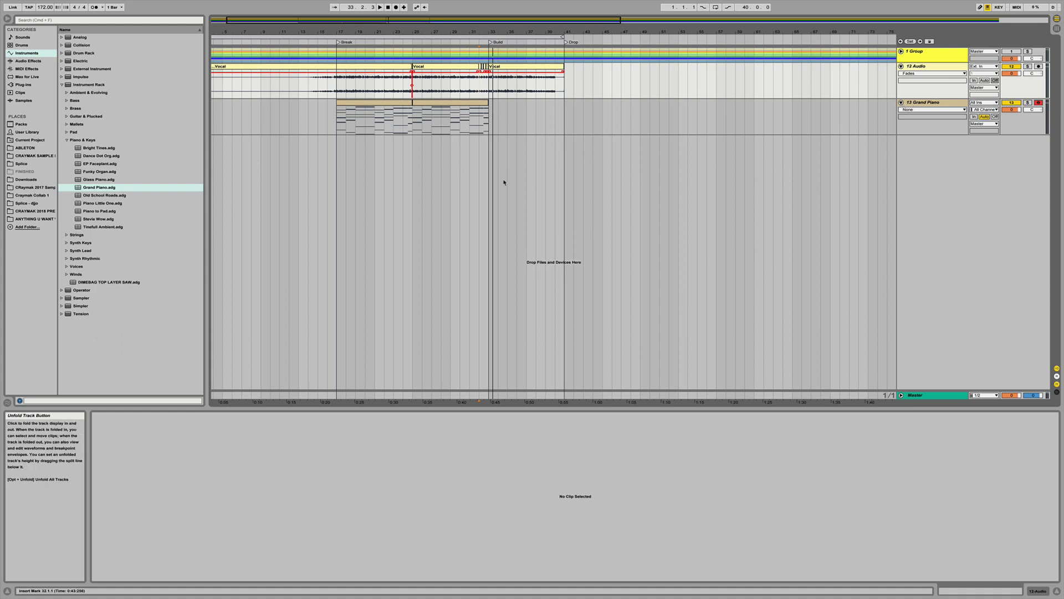
Insert a new MIDI track below the Grand Piano track and show its device chain.
{"action": "scroll", "coordinate": [504, 182], "scroll_direction": "left", "scroll_amount": 2}
{"action": "left_click", "coordinate": [917, 103]}
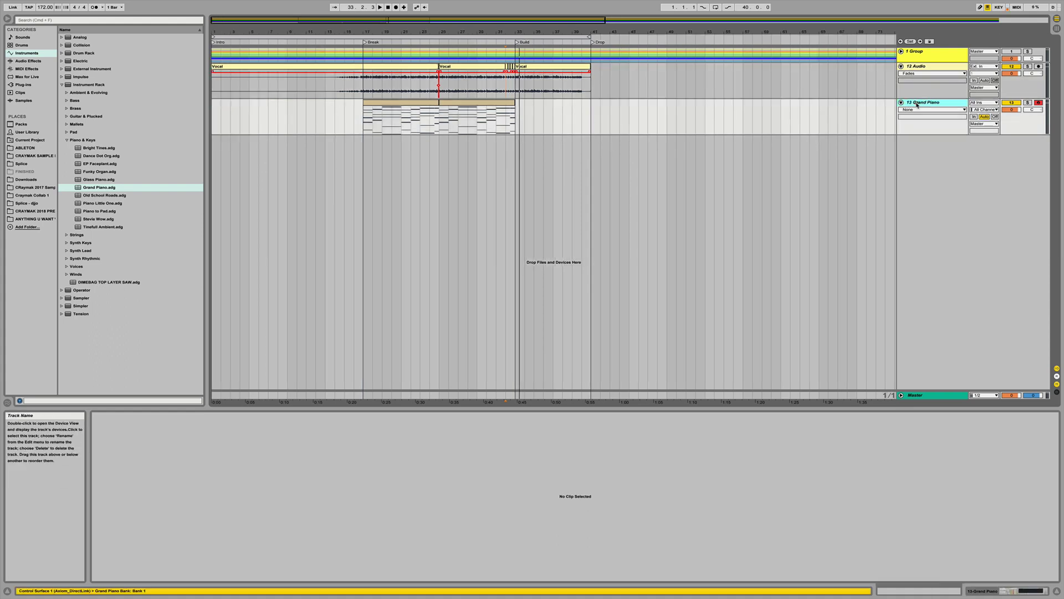
{"action": "key", "text": "space"}
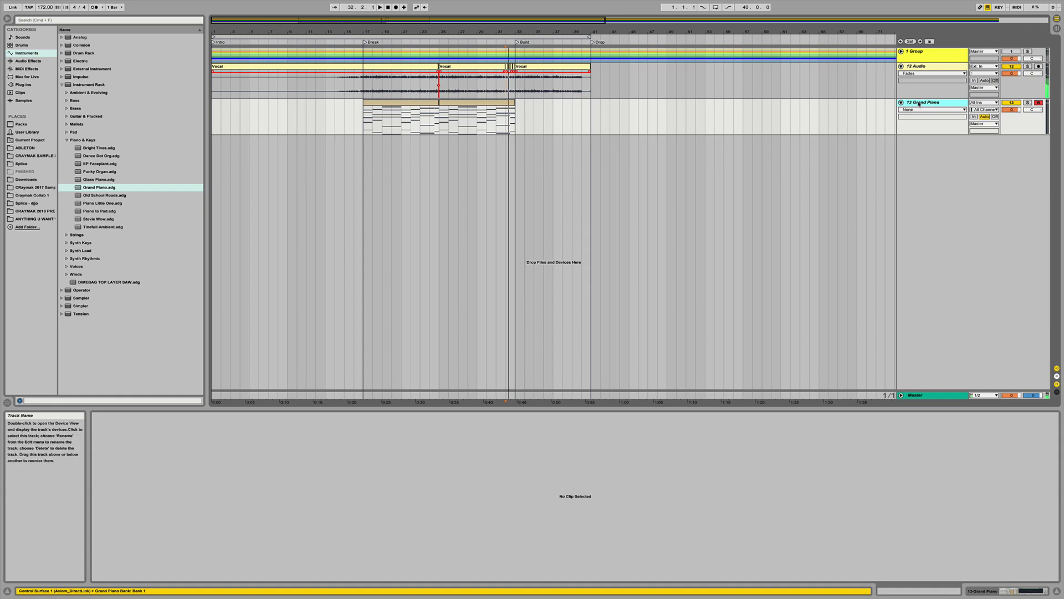
{"action": "left_click", "coordinate": [918, 103]}
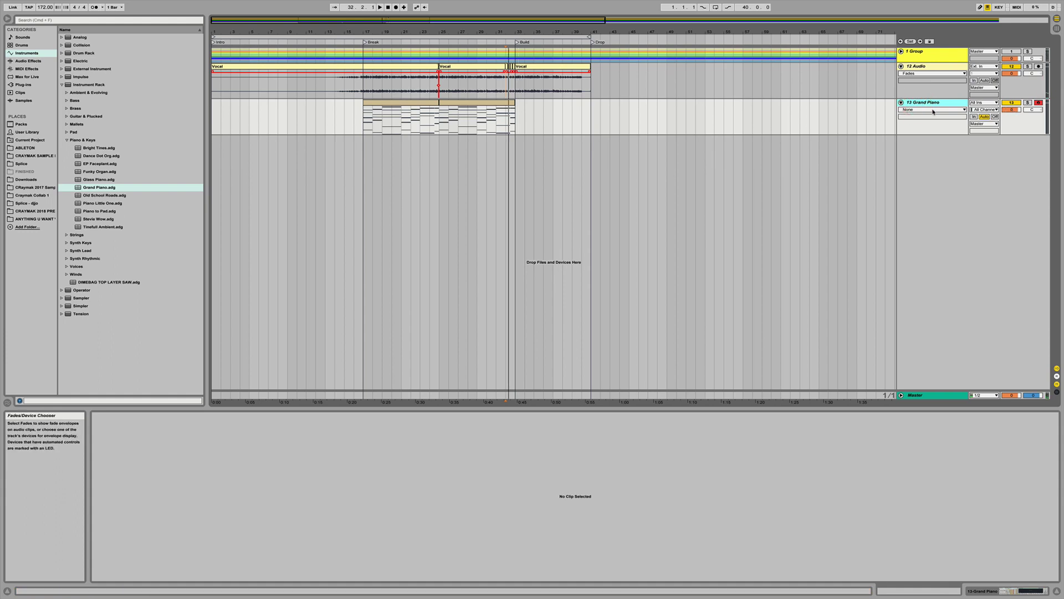
{"action": "key", "text": "super+shift+t"}
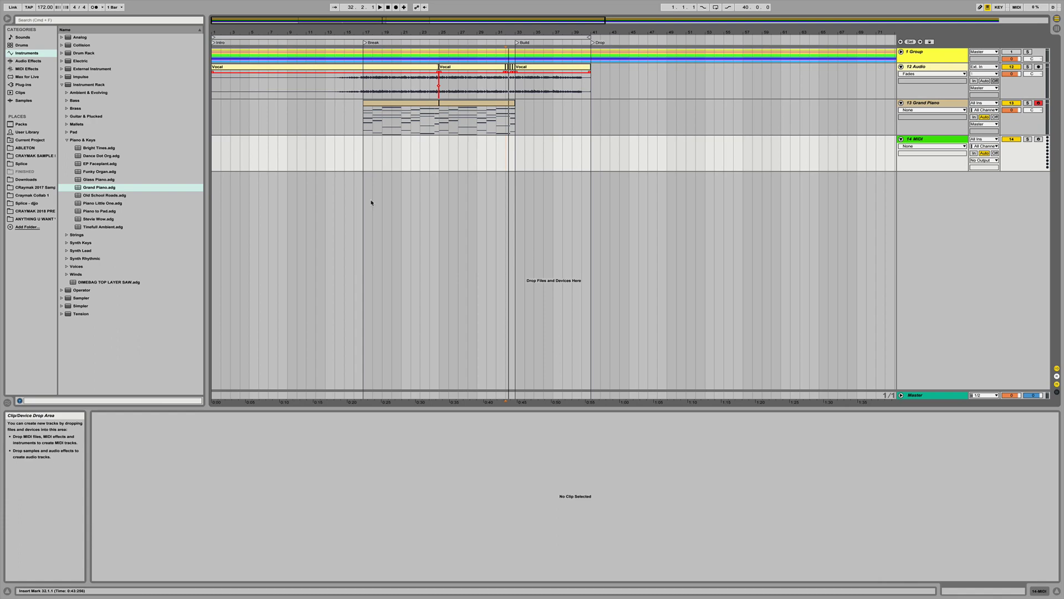
{"action": "double_click", "coordinate": [924, 140]}
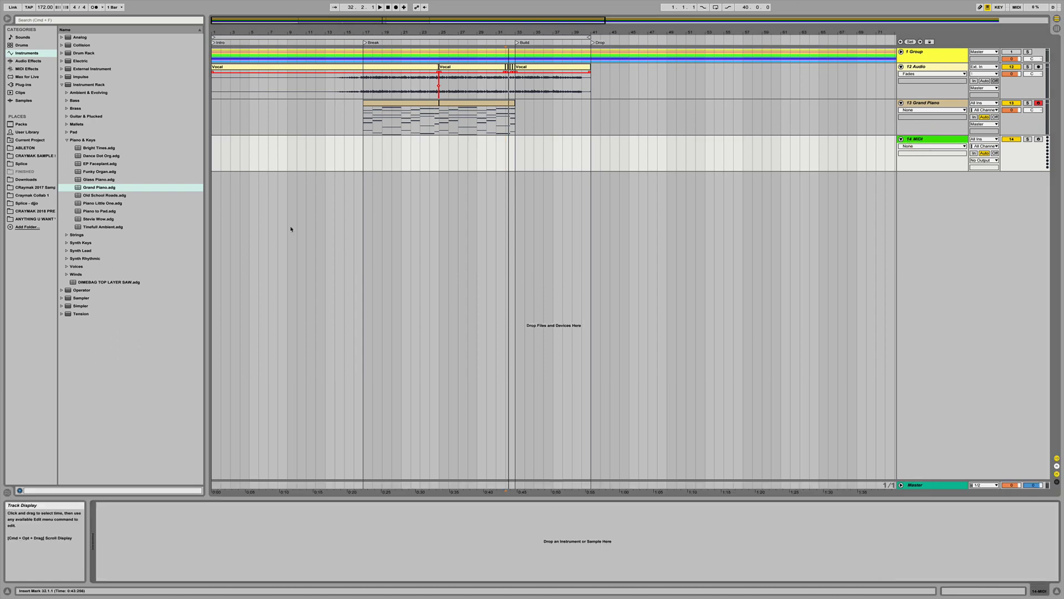
Load the Xfer Records Serum Audio Unit onto the new MIDI track.
{"action": "left_click", "coordinate": [25, 85]}
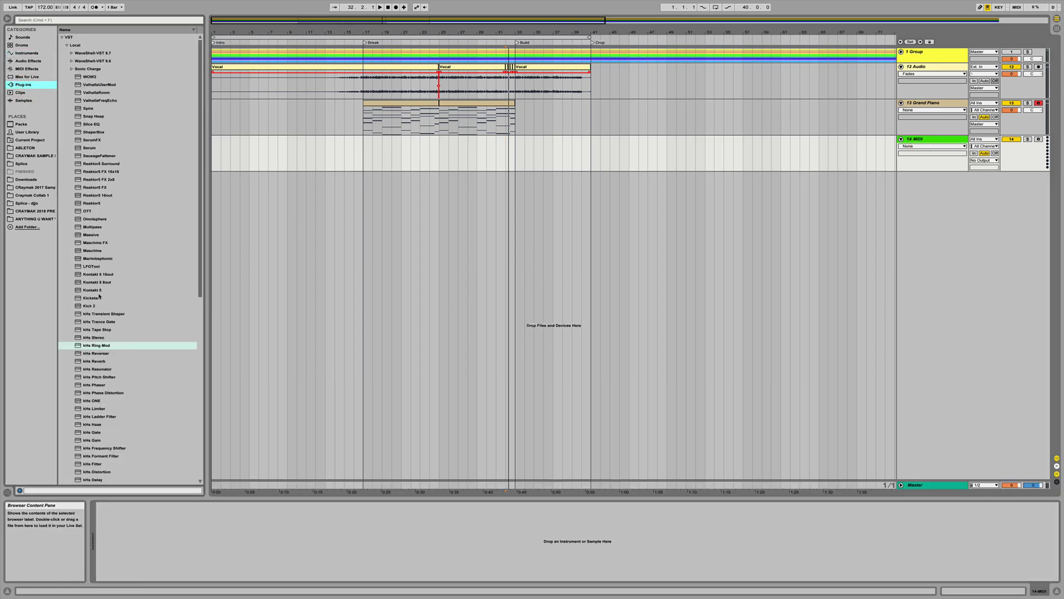
{"action": "scroll", "coordinate": [99, 296], "scroll_direction": "down", "scroll_amount": 10}
{"action": "left_click", "coordinate": [104, 455]}
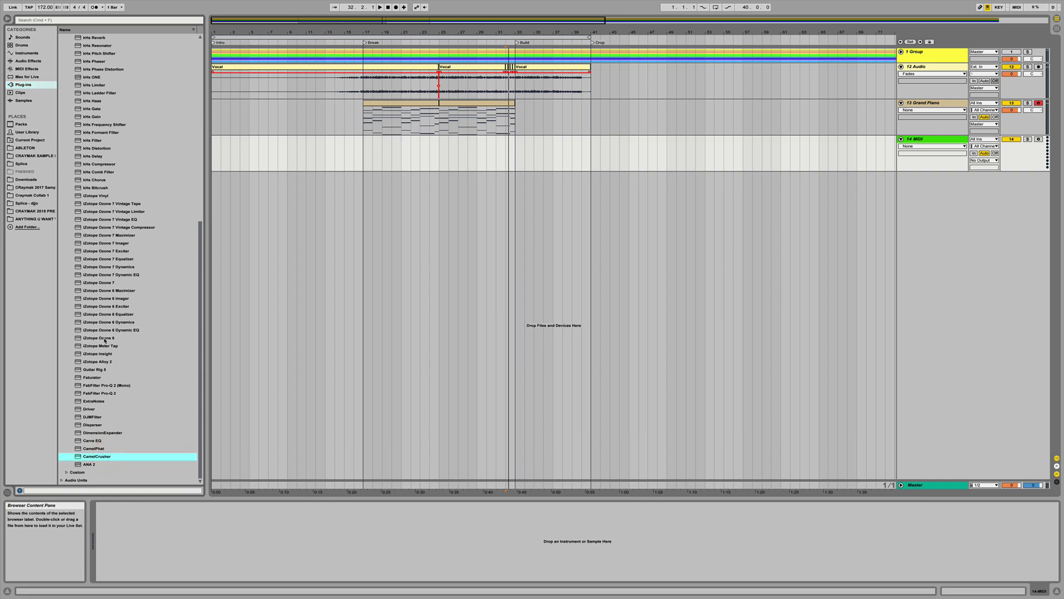
{"action": "scroll", "coordinate": [103, 327], "scroll_direction": "up", "scroll_amount": 10}
{"action": "left_click", "coordinate": [67, 45]}
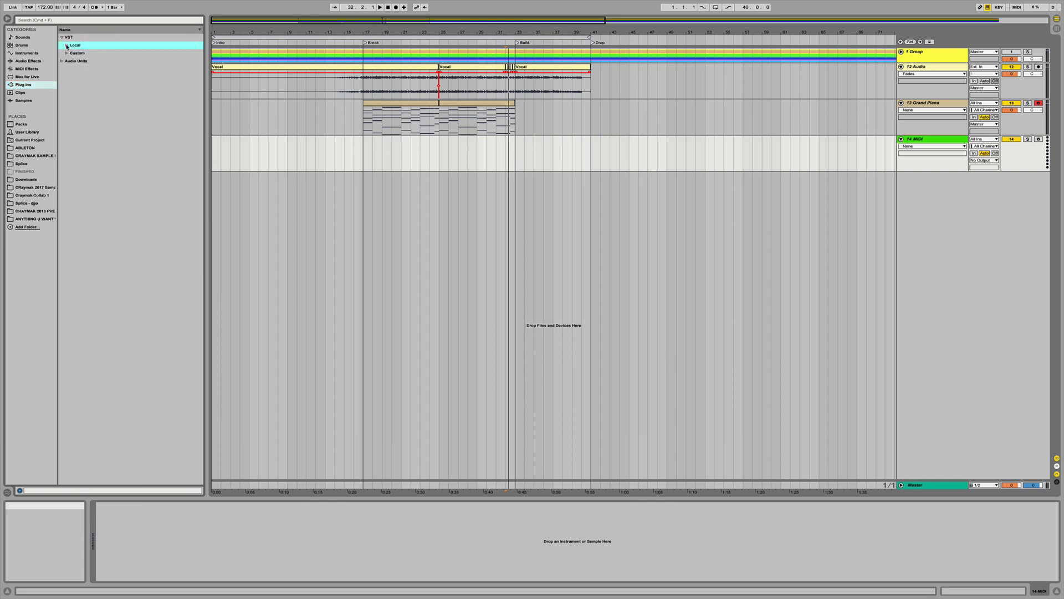
{"action": "left_click", "coordinate": [62, 37]}
{"action": "left_click", "coordinate": [61, 45]}
{"action": "left_click", "coordinate": [66, 53]}
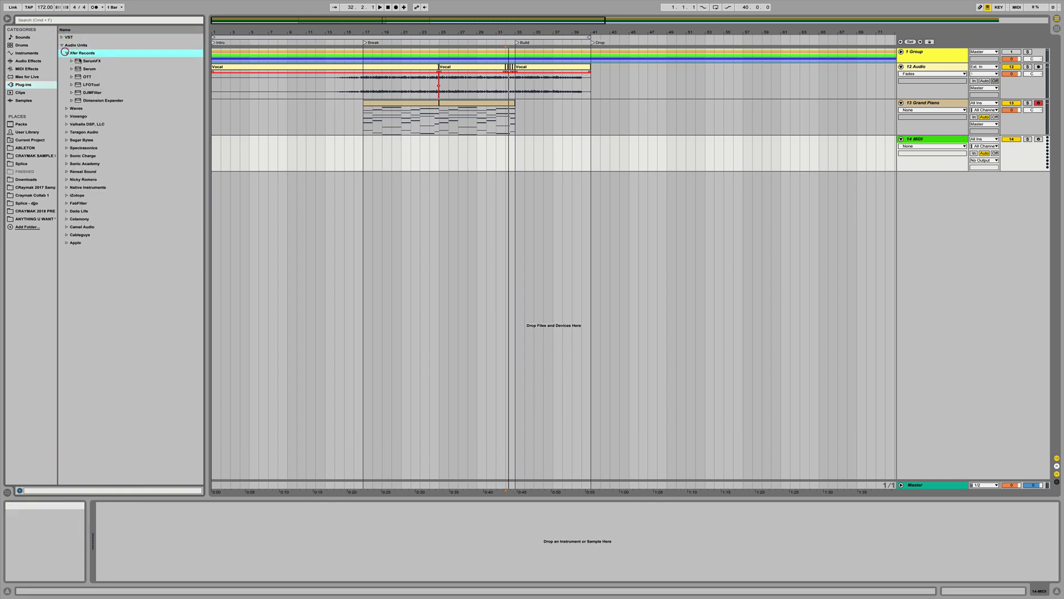
{"action": "left_click", "coordinate": [88, 62]}
{"action": "left_click_drag", "start_coordinate": [86, 69], "coordinate": [317, 143]}
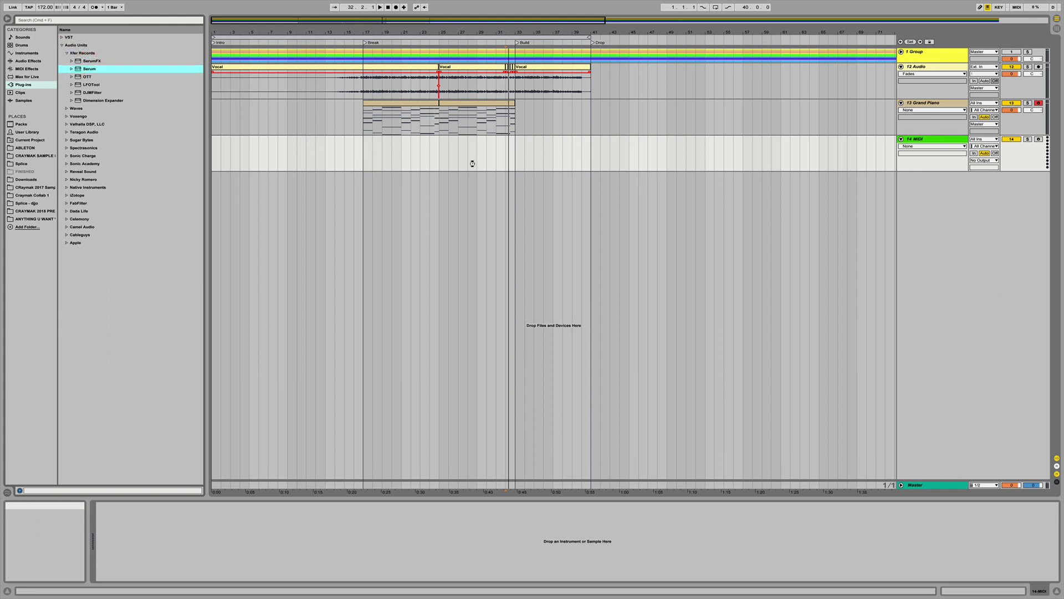
{"action": "left_click_drag", "start_coordinate": [472, 163], "coordinate": [472, 163]}
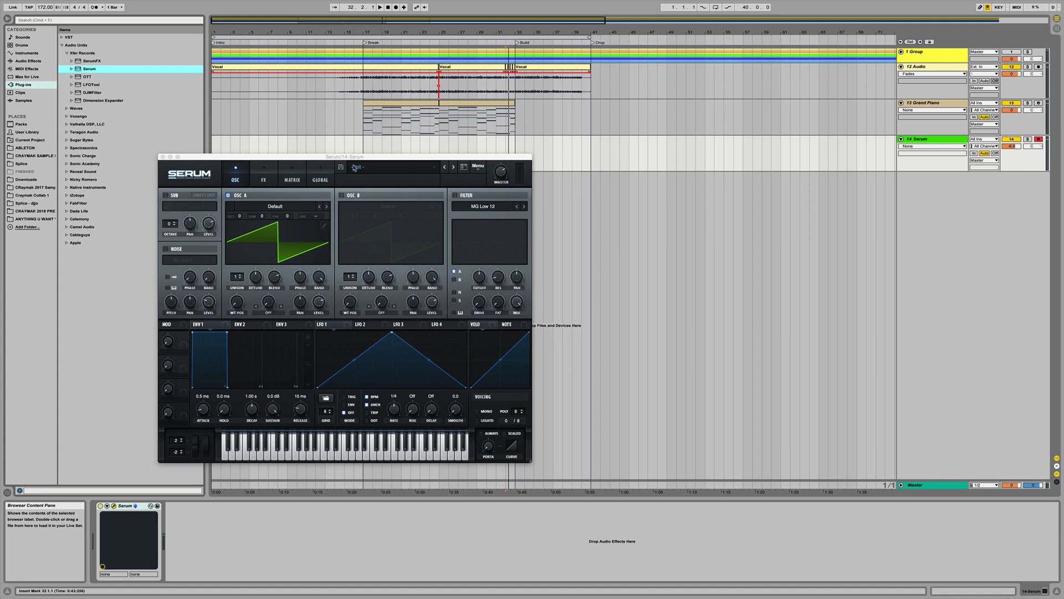
Load the pad preset "PD 1 AUW [CRAYMAK]" from the CRAYMAK AUW folder in Serum and close the plug-in window.
{"action": "left_click", "coordinate": [395, 170]}
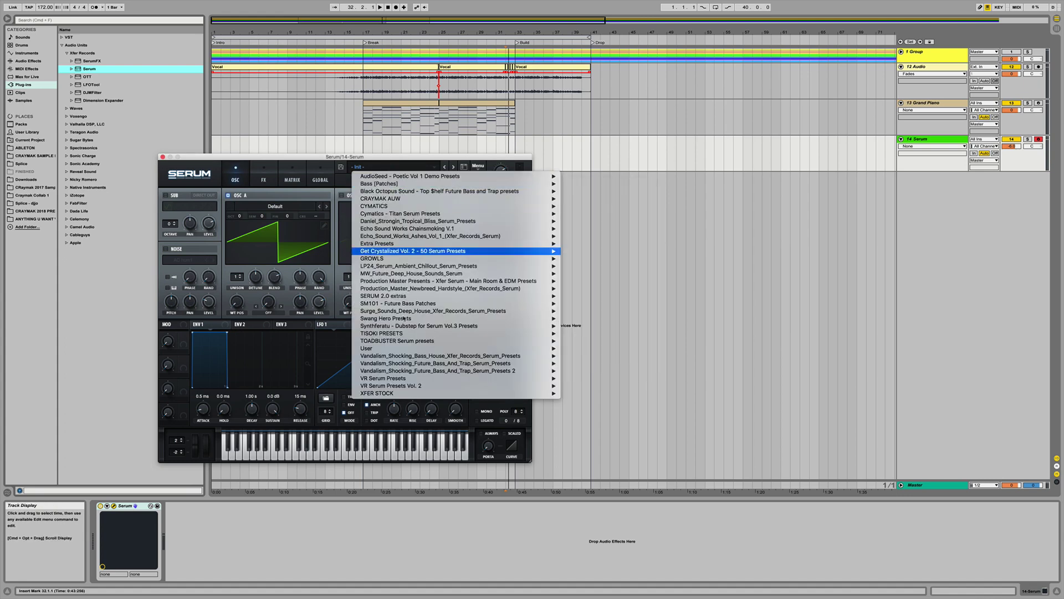
{"action": "mouse_move", "coordinate": [399, 198]}
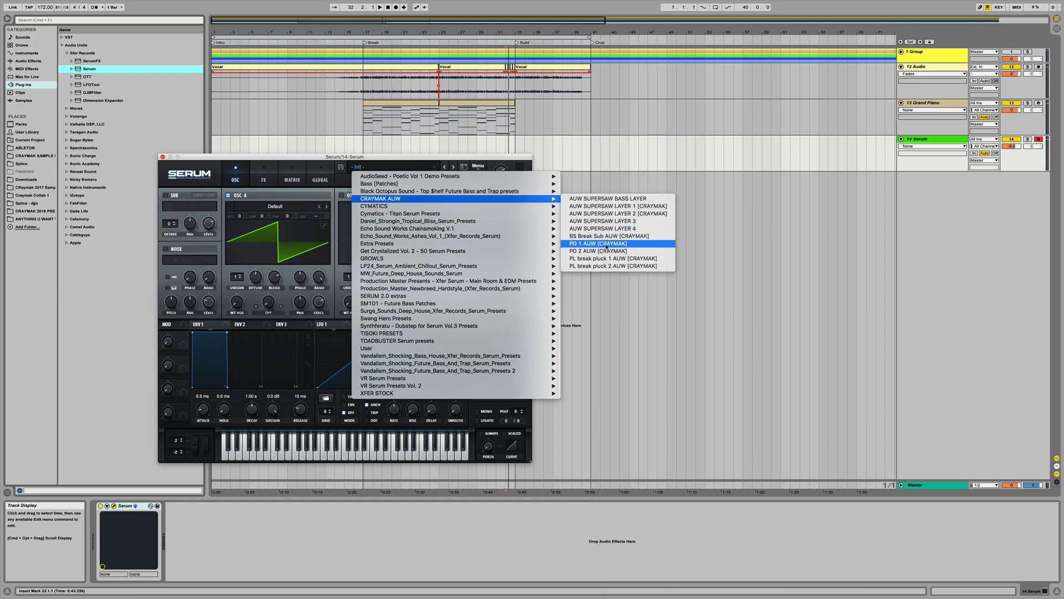
{"action": "left_click", "coordinate": [607, 244]}
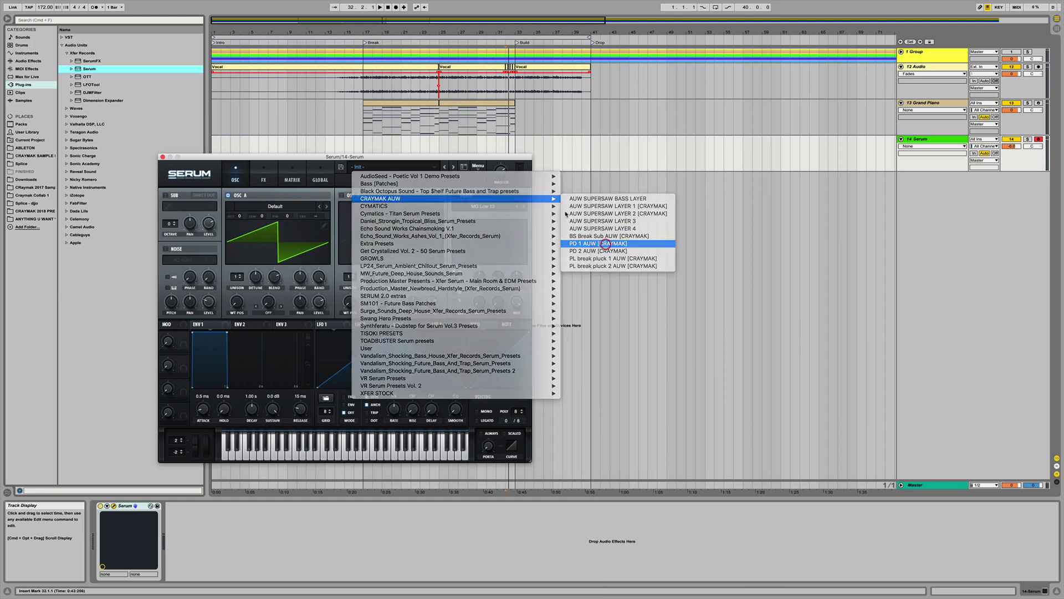
{"action": "left_click", "coordinate": [161, 157]}
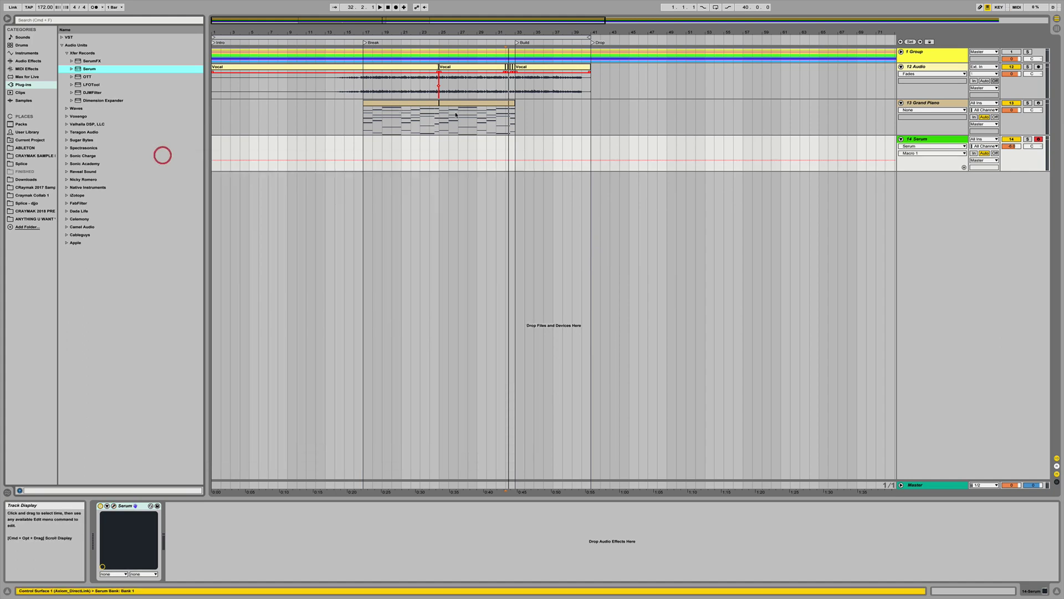
Copy the Grand Piano clip at bar 17 onto the Serum track and play the pad with the piano muted.
{"action": "left_click", "coordinate": [405, 104]}
{"action": "left_click_drag", "start_coordinate": [400, 131], "coordinate": [400, 151]}
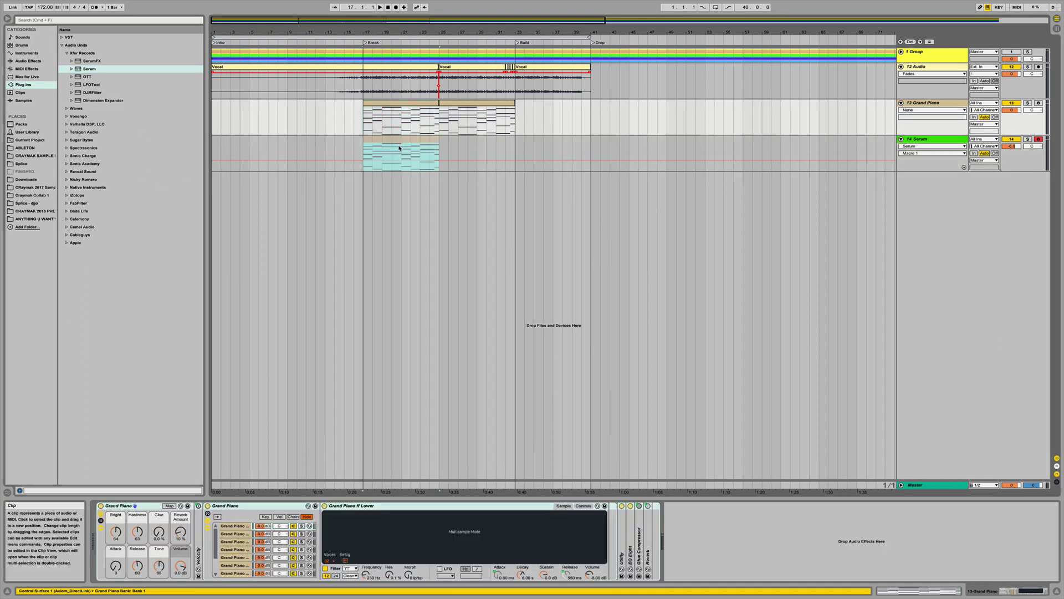
{"action": "left_click", "coordinate": [1012, 104]}
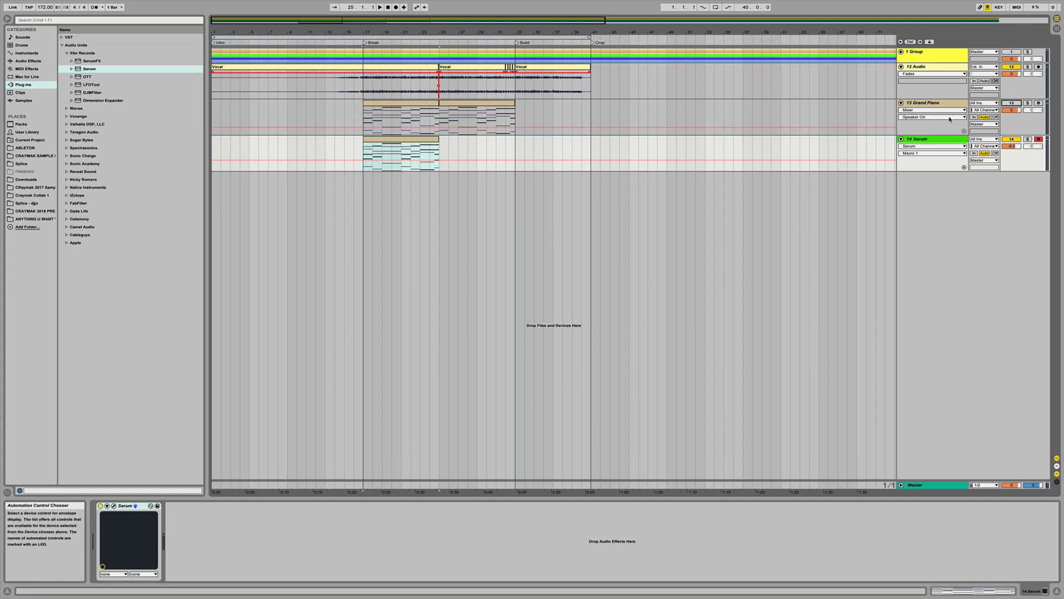
{"action": "key", "text": "space"}
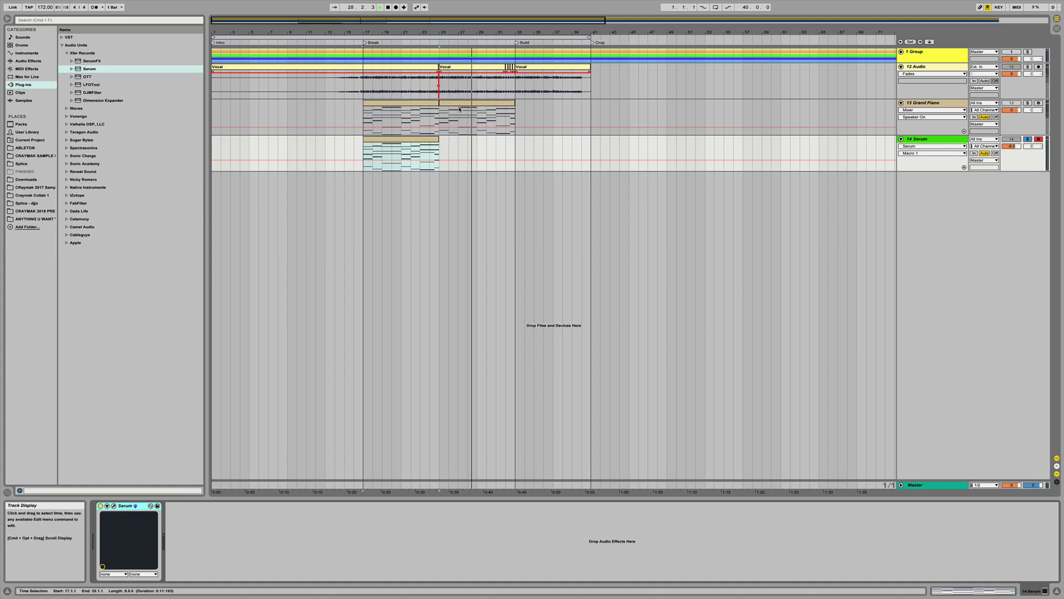
Open the copied Serum clip and examine the lowest notes of its chords.
{"action": "double_click", "coordinate": [379, 140]}
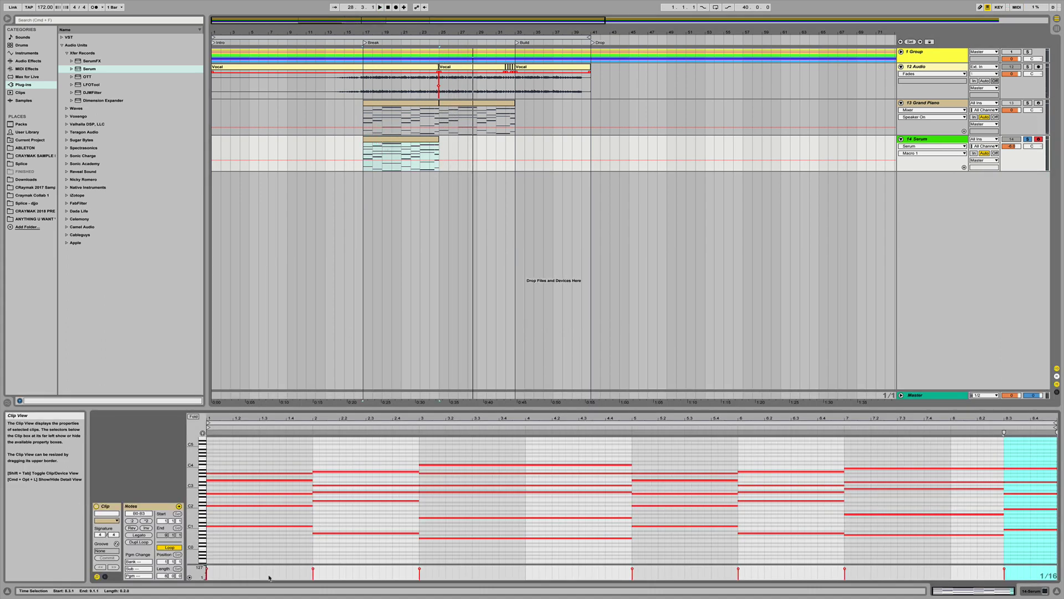
{"action": "left_click", "coordinate": [224, 526]}
{"action": "left_click", "coordinate": [224, 529]}
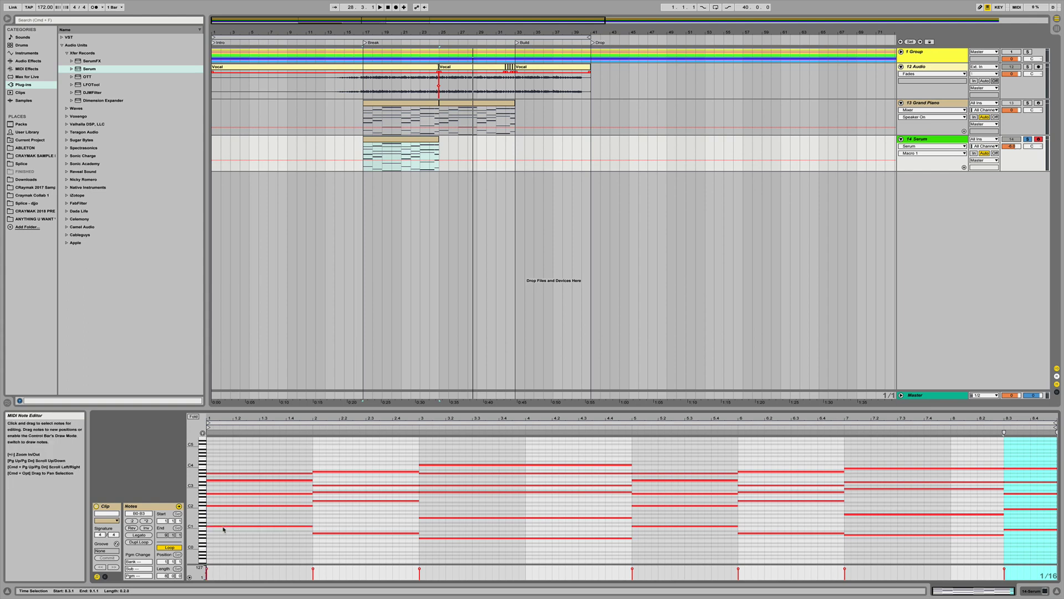
Add an EQ Eight after Serum on the Serum track.
{"action": "left_click", "coordinate": [916, 139]}
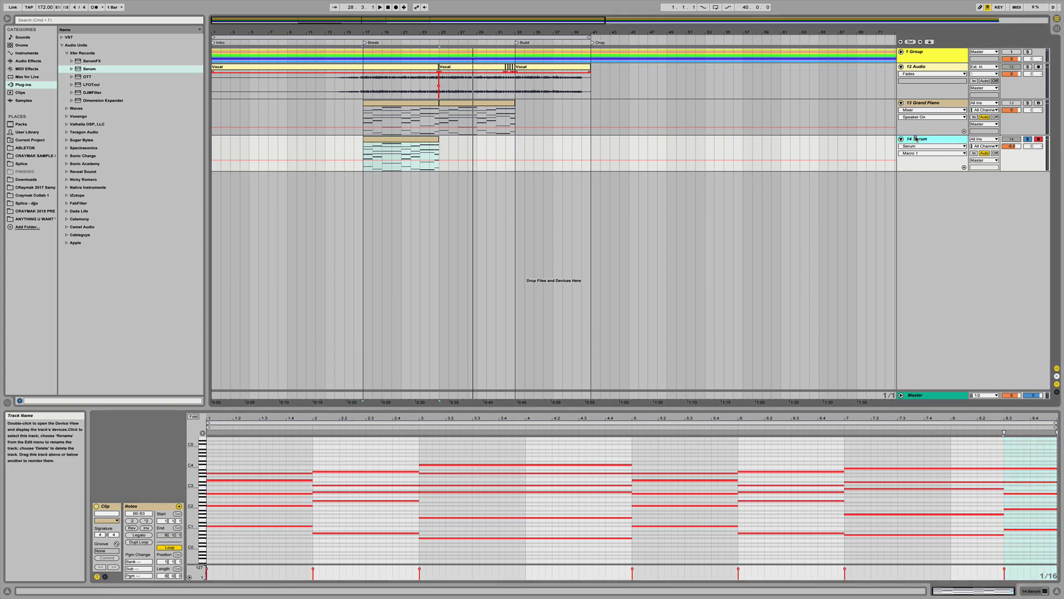
{"action": "left_click", "coordinate": [29, 61]}
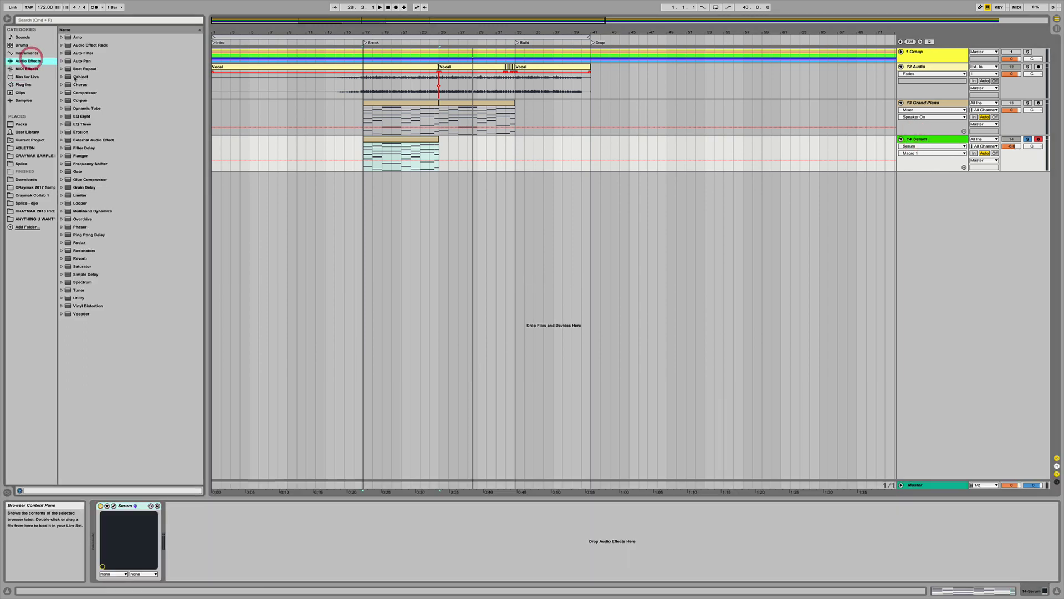
{"action": "left_click", "coordinate": [82, 116]}
{"action": "double_click", "coordinate": [81, 116]}
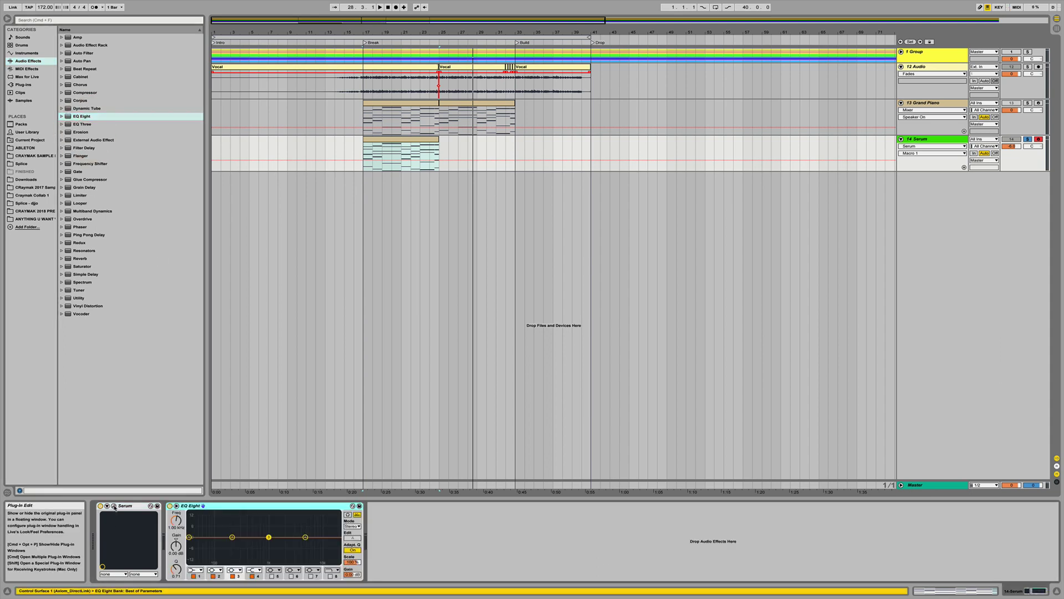
Show the automation lane of Serum's Cut Off macro (Macro 2), close Serum and set the playback start at bar 17.
{"action": "left_click", "coordinate": [113, 505]}
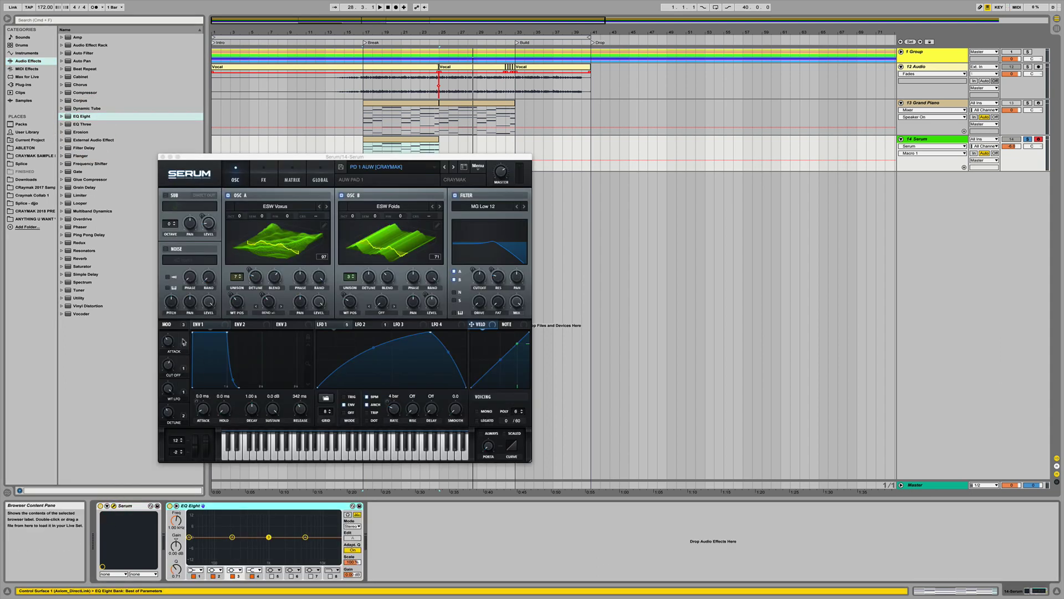
{"action": "mouse_move", "coordinate": [184, 342]}
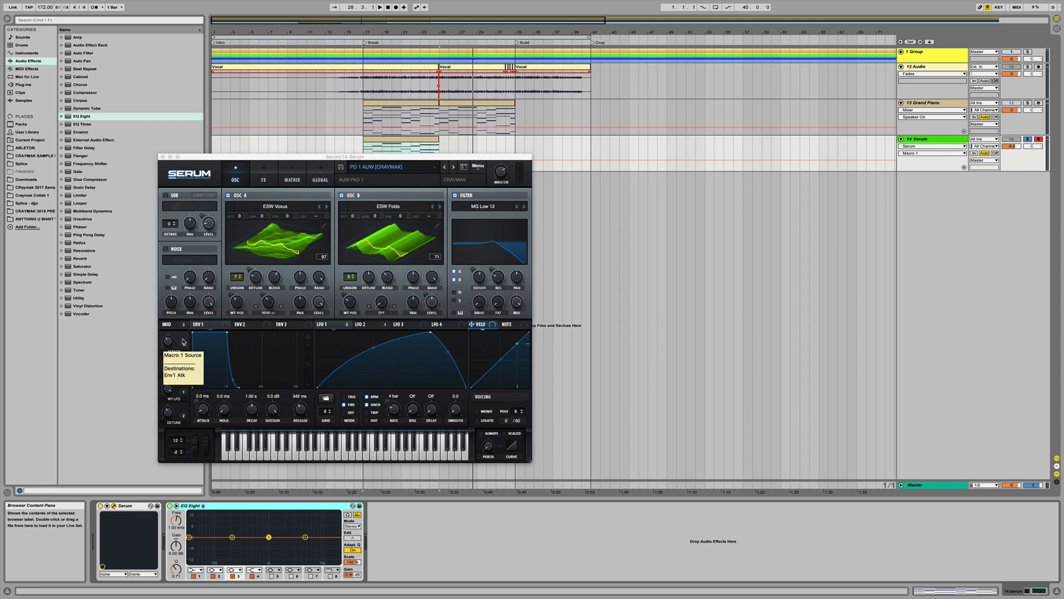
{"action": "left_click", "coordinate": [169, 363]}
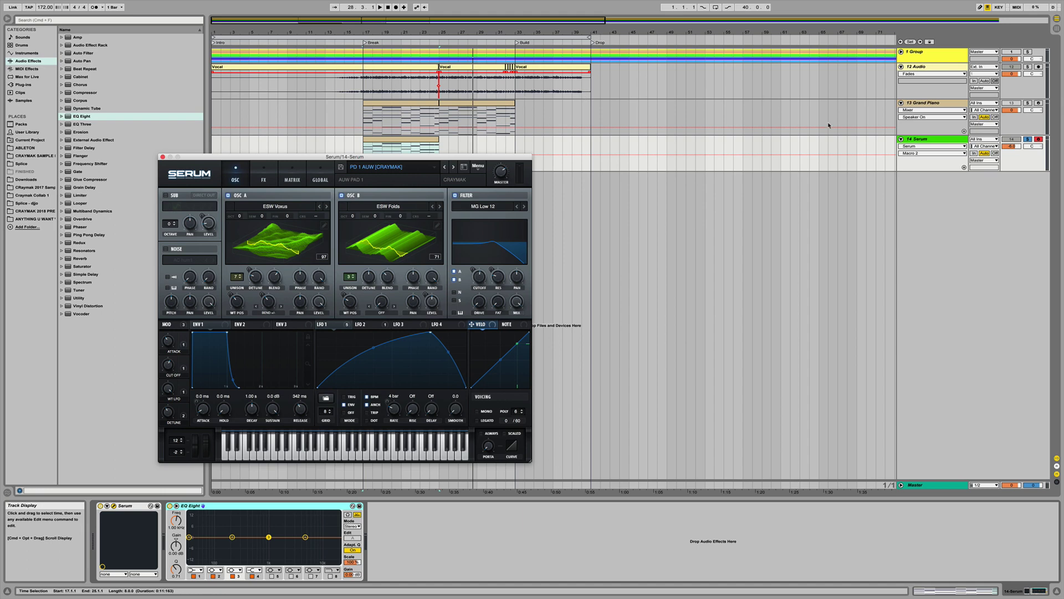
{"action": "left_click", "coordinate": [162, 158]}
{"action": "left_click", "coordinate": [361, 115]}
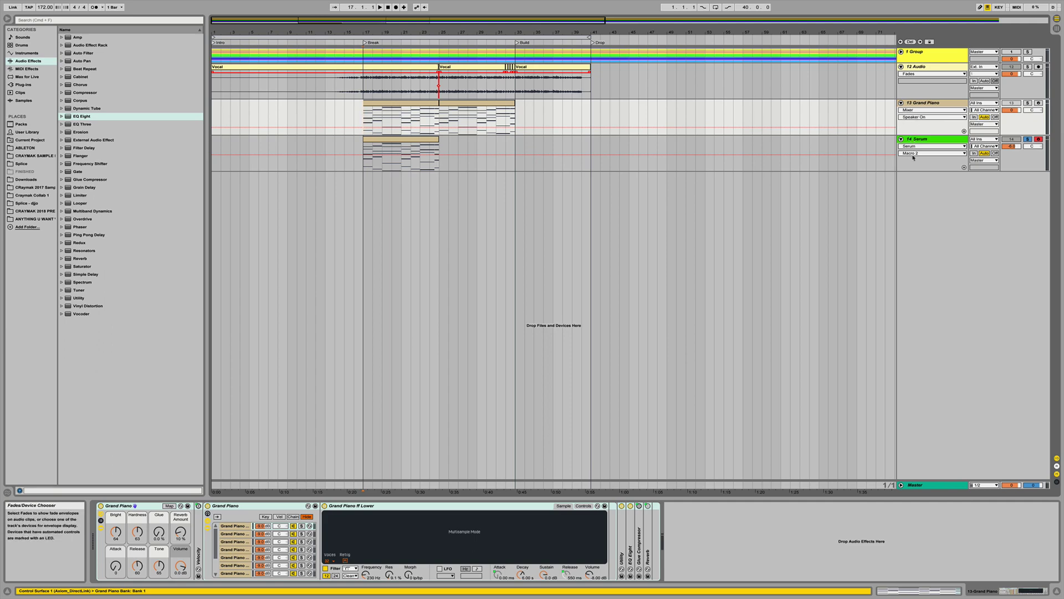
Place breakpoints at bars 17 and 33 on the Serum track's Macro 2 automation line.
{"action": "left_click", "coordinate": [363, 155]}
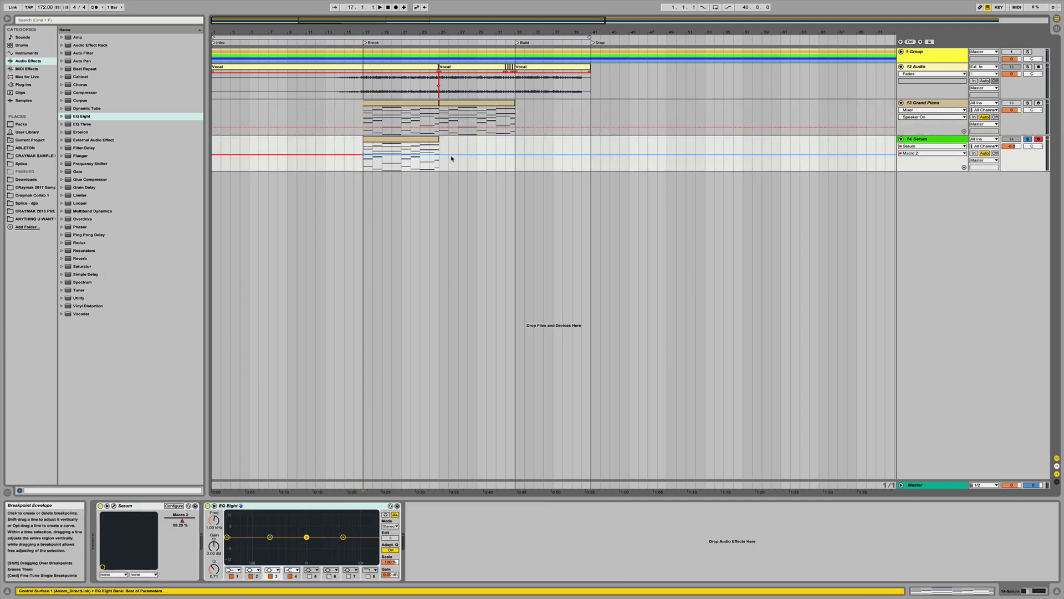
{"action": "left_click", "coordinate": [516, 156]}
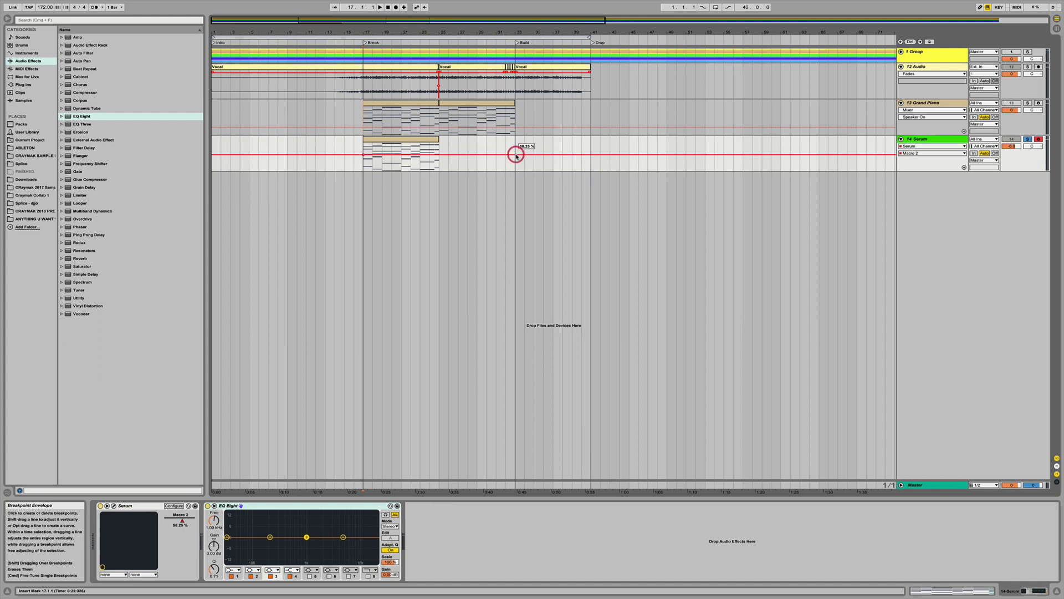
Play the pad from bar 17 and raise the low cut of EQ Eight's band 1 to about 200 Hz.
{"action": "left_click", "coordinate": [364, 143]}
{"action": "key", "text": "space"}
{"action": "left_click", "coordinate": [915, 139]}
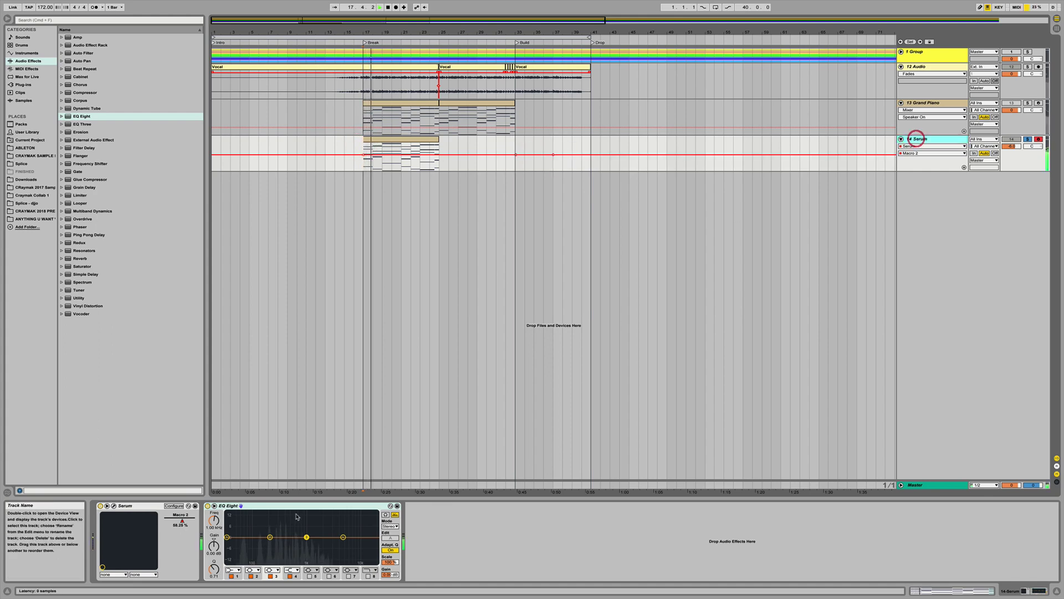
{"action": "left_click", "coordinate": [232, 527]}
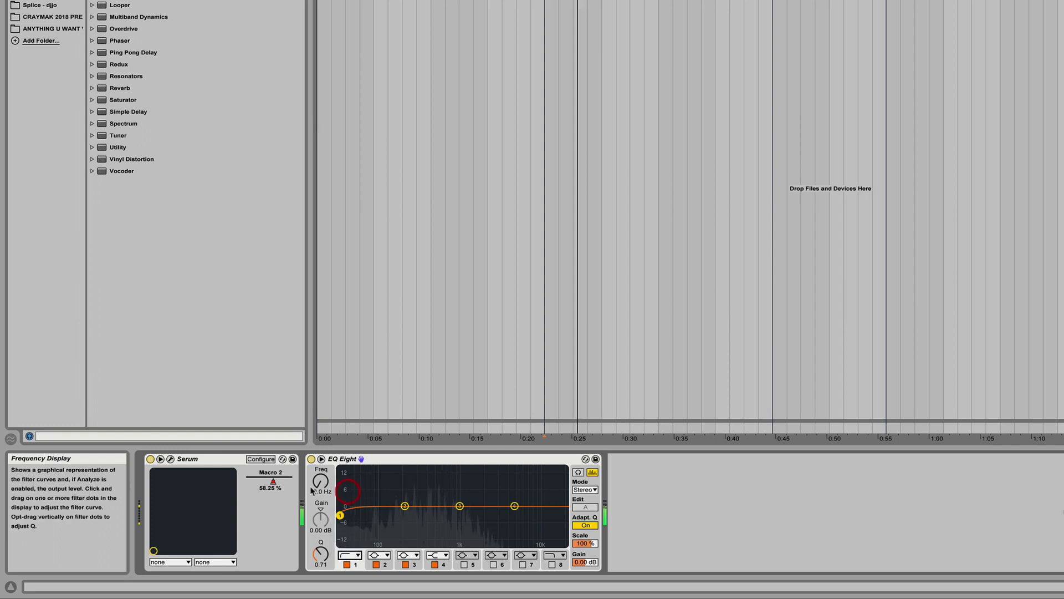
{"action": "mouse_move", "coordinate": [312, 490]}
{"action": "left_mouse_down"}
{"action": "mouse_move", "coordinate": [312, 459]}
{"action": "mouse_move", "coordinate": [320, 483]}
{"action": "left_mouse_up"}
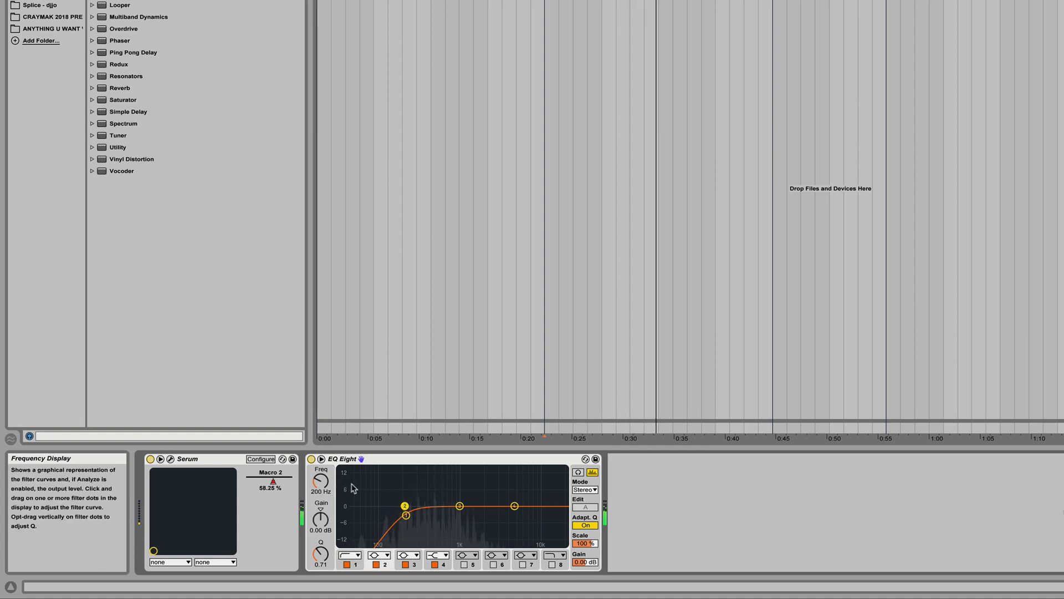
Set EQ Eight's band 2 to 300 Hz with a Q of 1.87 and a gain of -5.24 dB.
{"action": "left_click", "coordinate": [319, 481]}
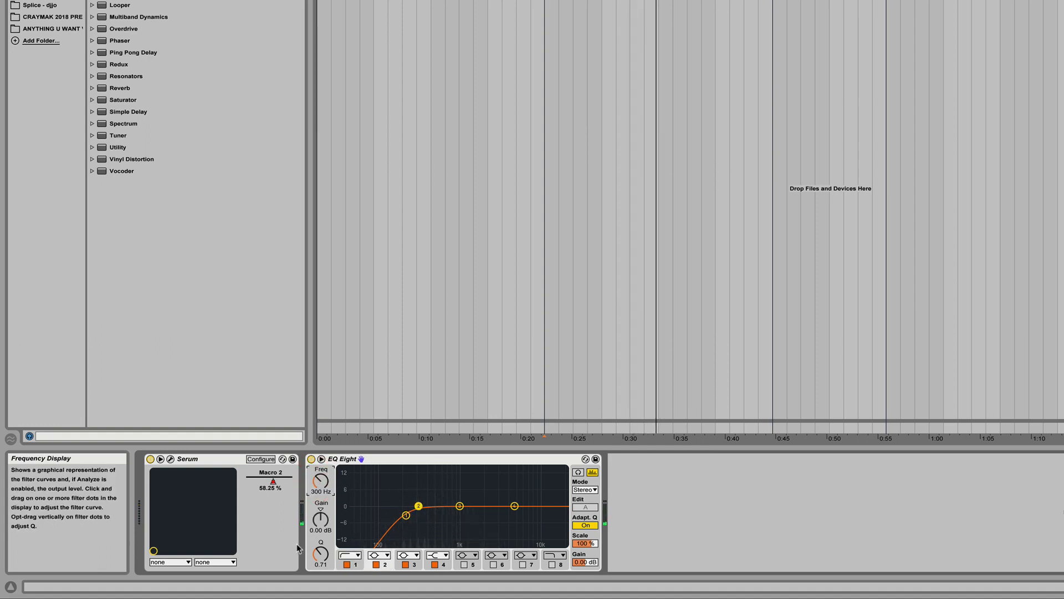
{"action": "left_click_drag", "start_coordinate": [320, 554], "coordinate": [320, 546]}
{"action": "left_click", "coordinate": [320, 519]}
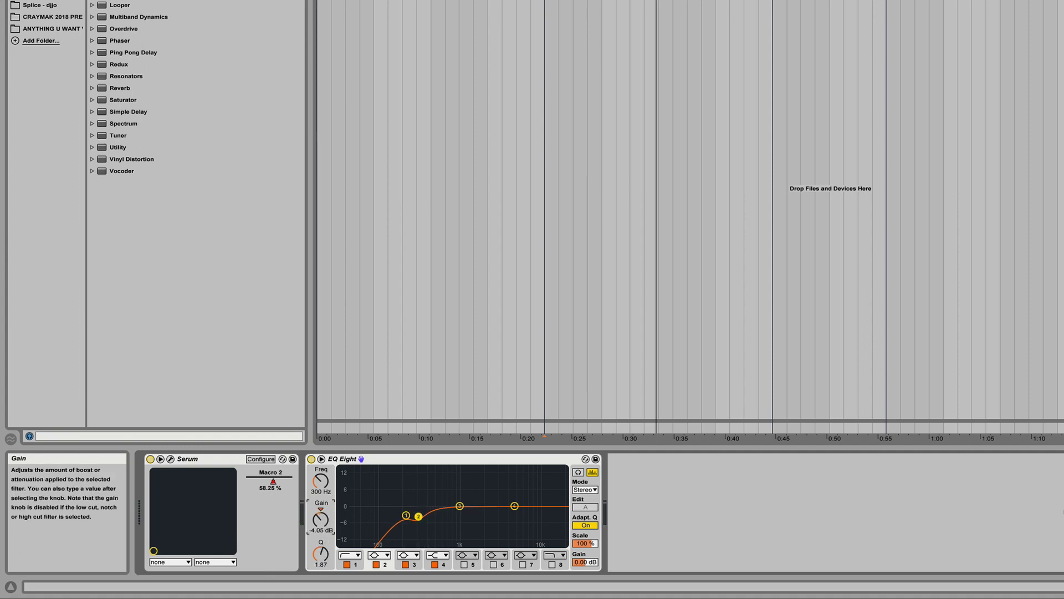
Turn on EQ Eight's band 8 high cut during playback and set its frequency to 1.78 kHz.
{"action": "key", "text": "space"}
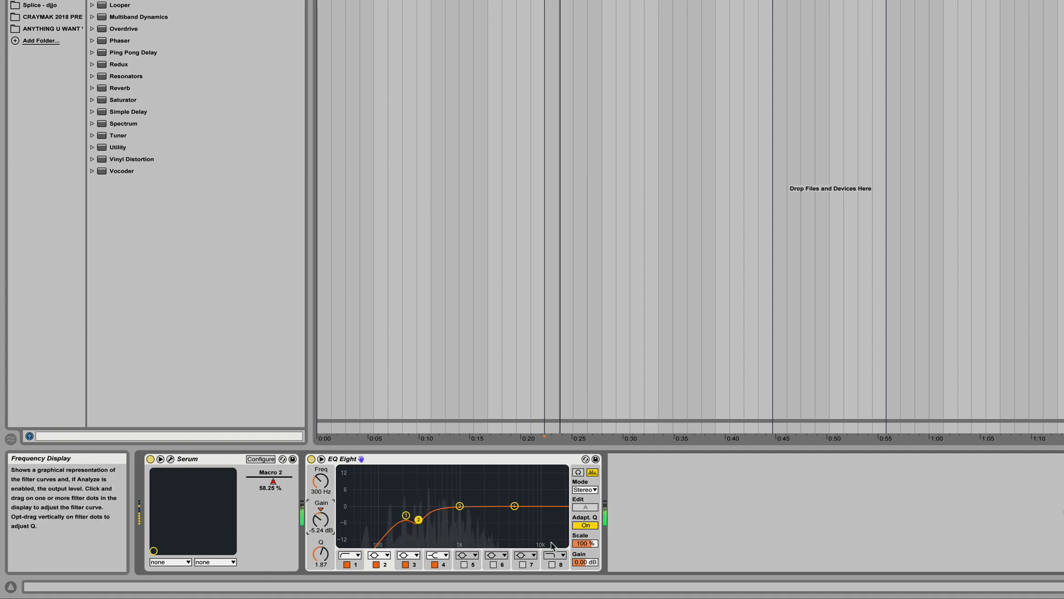
{"action": "left_click", "coordinate": [551, 564]}
{"action": "left_click_drag", "start_coordinate": [320, 480], "coordinate": [321, 516]}
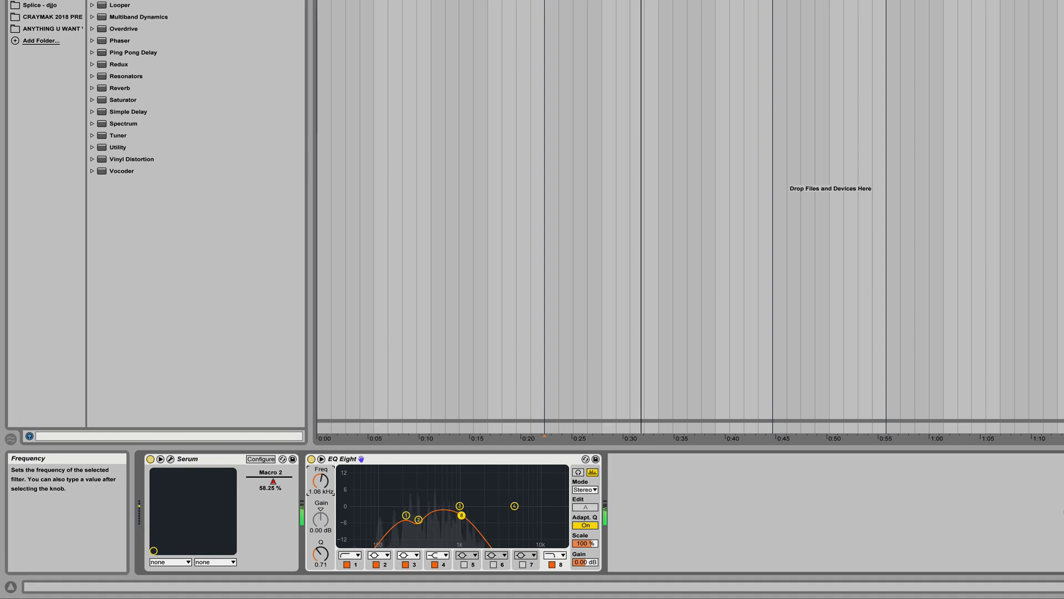
{"action": "left_click_drag", "start_coordinate": [320, 515], "coordinate": [322, 479]}
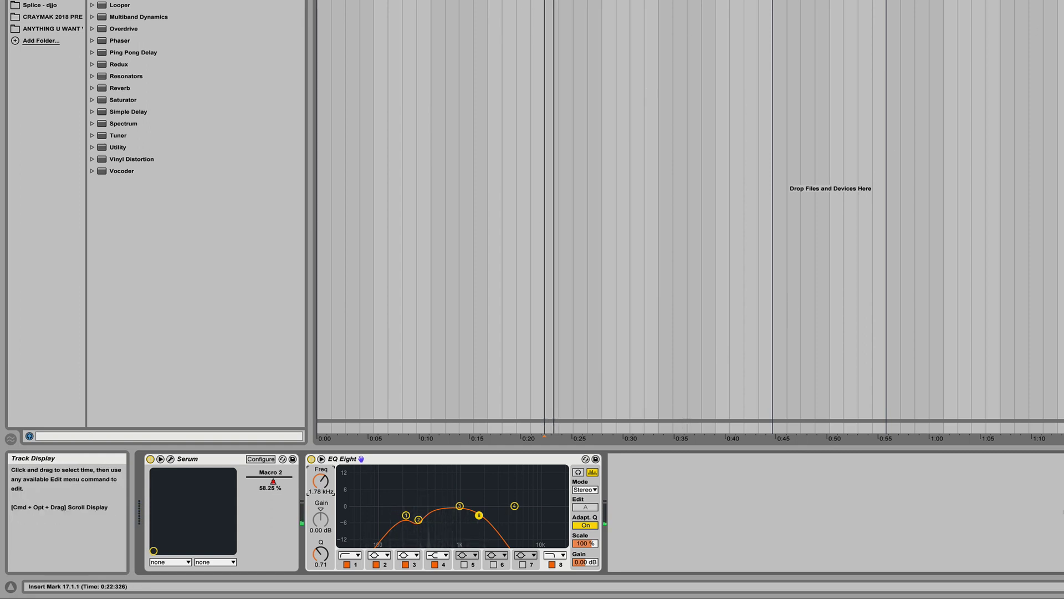
Play the pad from bar 17 and compare its sound with EQ band 8 switched off and on.
{"action": "key", "text": "space"}
{"action": "key", "text": "space"}
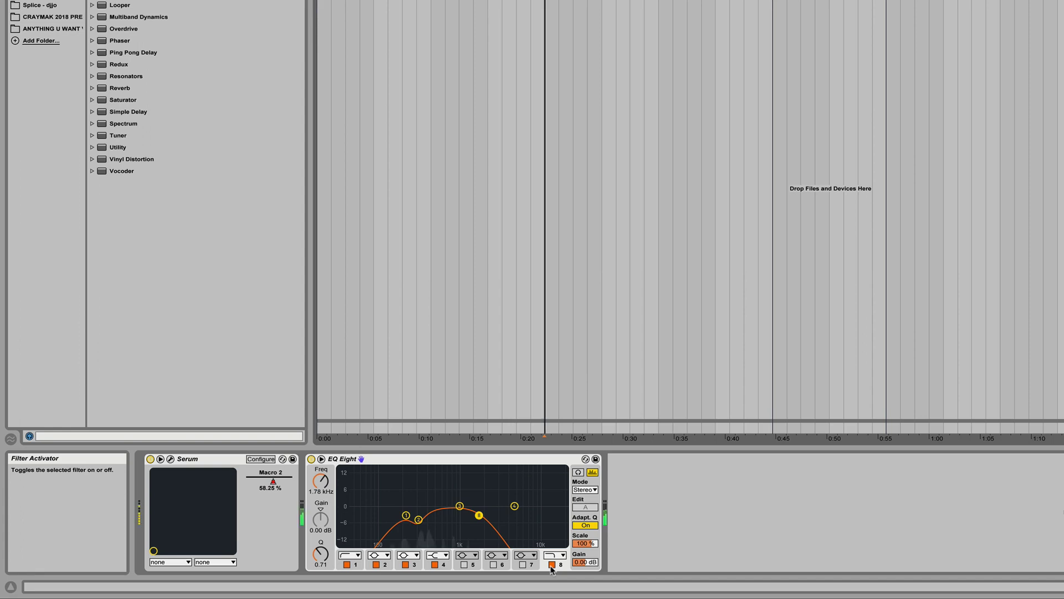
{"action": "left_click", "coordinate": [551, 565]}
{"action": "left_click", "coordinate": [552, 566]}
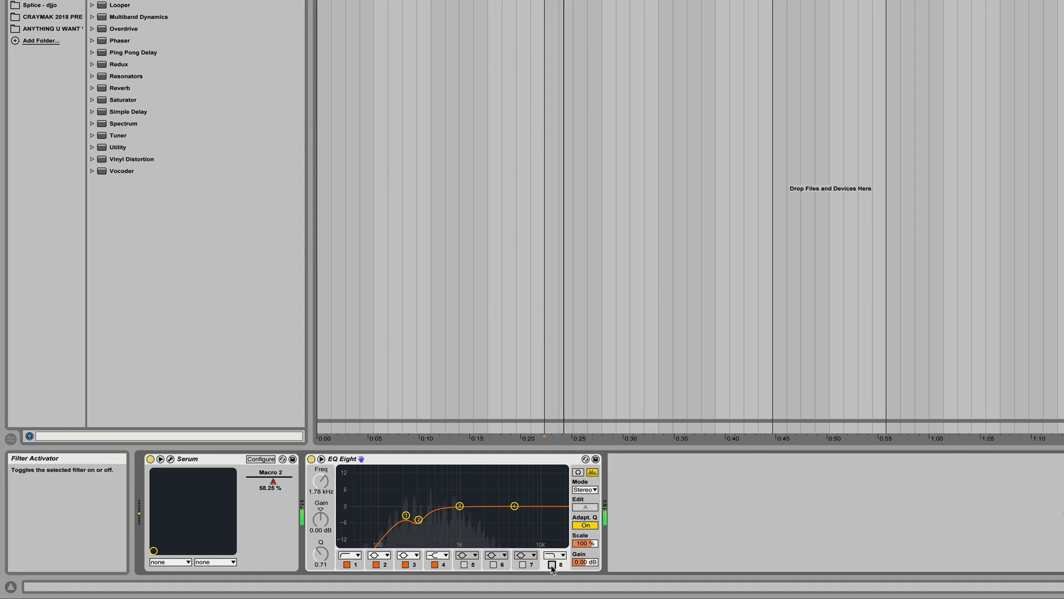
{"action": "left_click", "coordinate": [551, 565]}
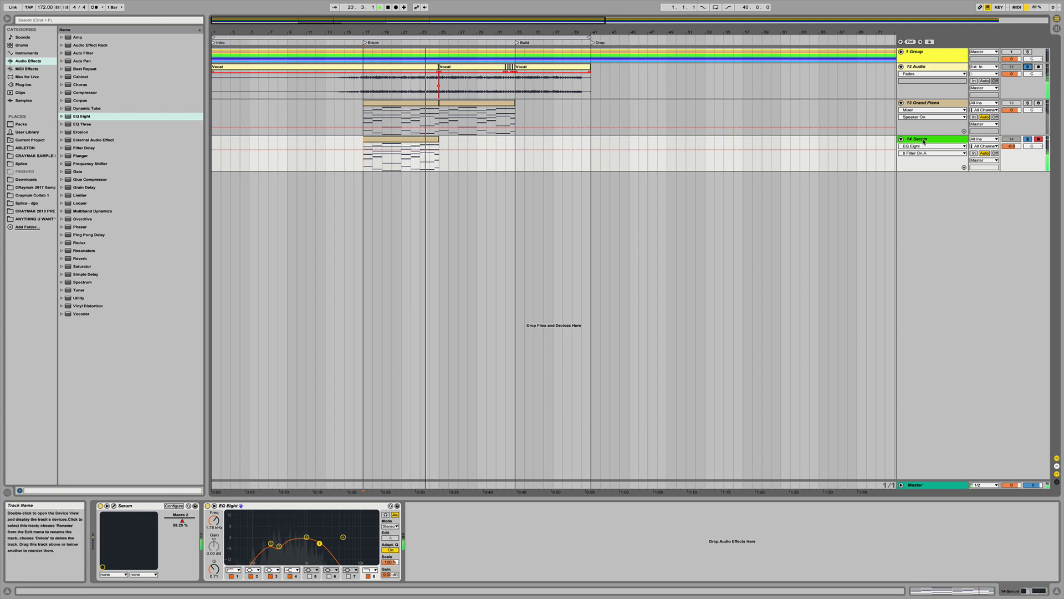
Stop playback and duplicate the Serum track together with its clip and EQ Eight.
{"action": "key", "text": "space"}
{"action": "left_click", "coordinate": [789, 276]}
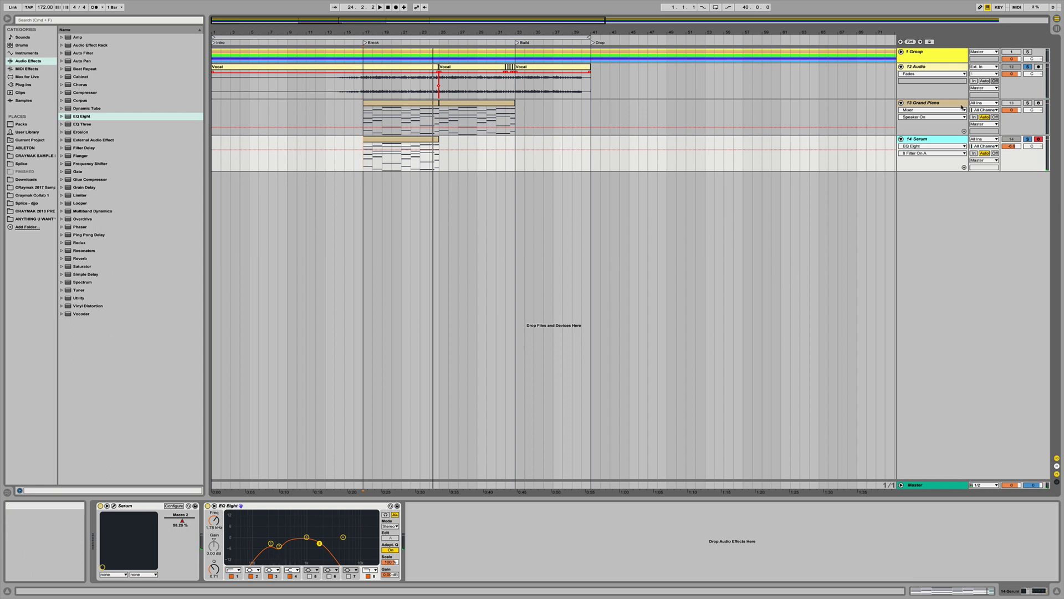
{"action": "key", "text": "ctrl+d"}
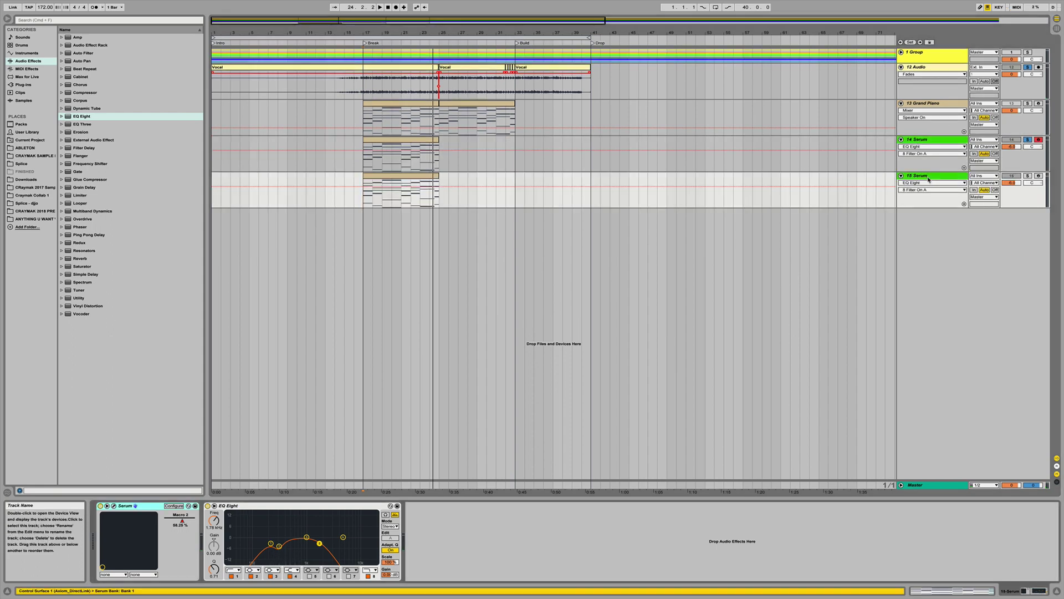
Load the preset PD 2 AUW [CRAYMAK] into Serum on the duplicated track and close the plug-in window.
{"action": "left_click", "coordinate": [114, 506]}
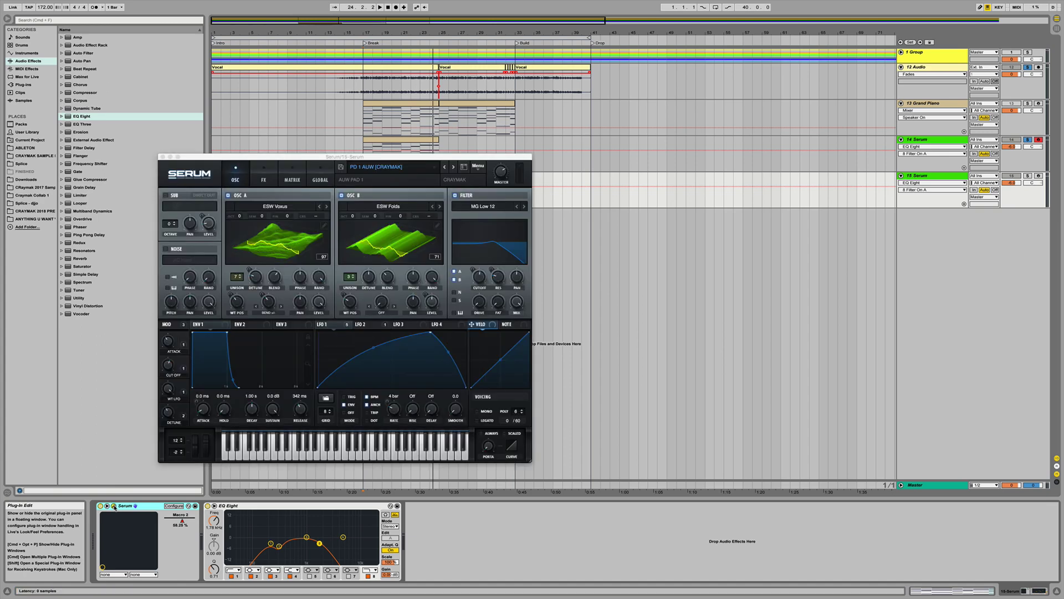
{"action": "left_click", "coordinate": [421, 168]}
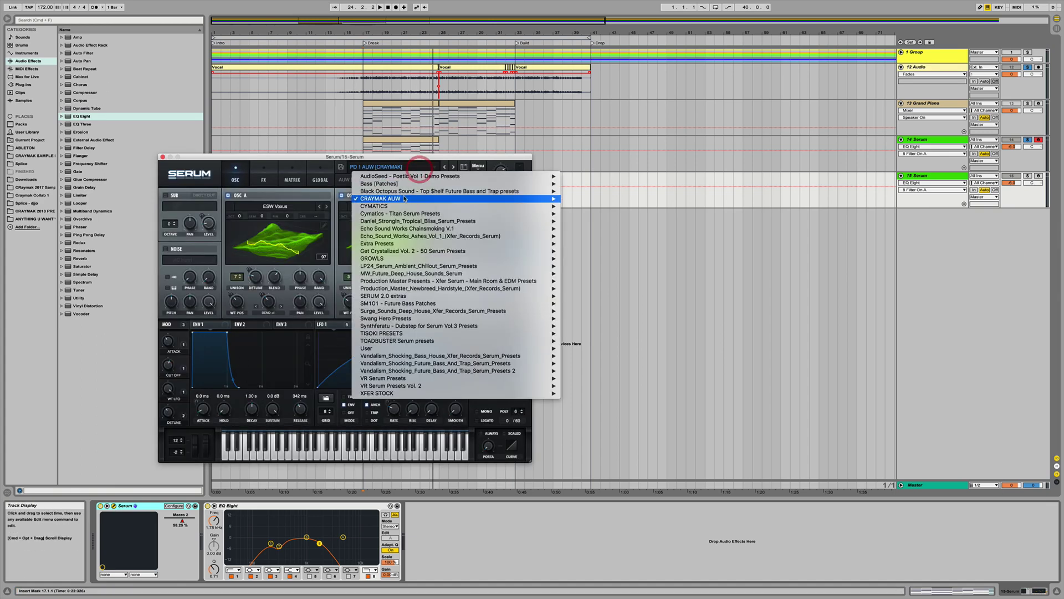
{"action": "mouse_move", "coordinate": [533, 199]}
{"action": "left_click", "coordinate": [600, 252]}
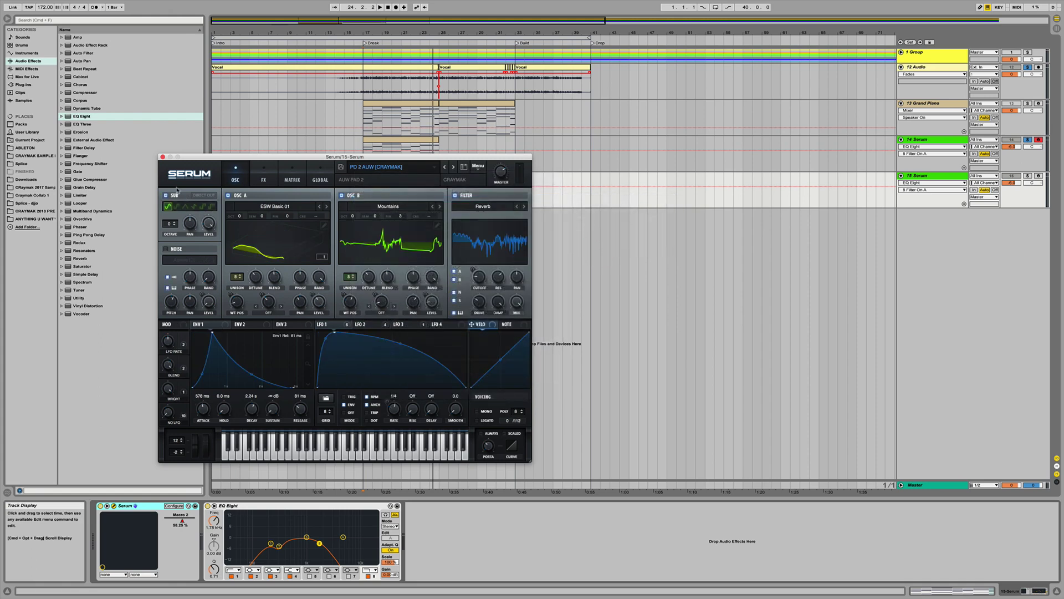
{"action": "left_click", "coordinate": [163, 157]}
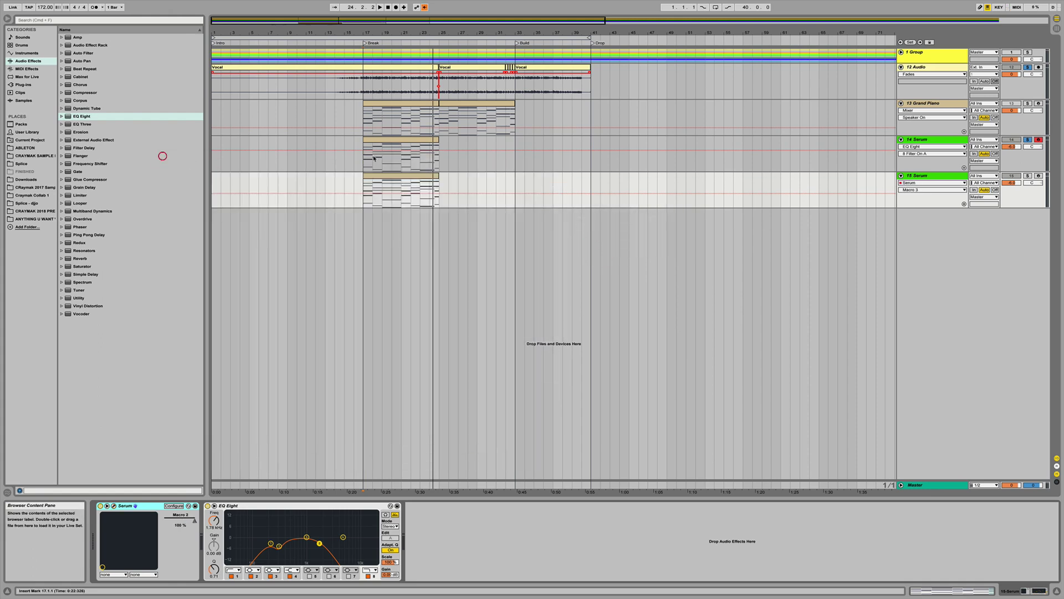
Solo the duplicated Serum track, play it from bar 17 and select its clip.
{"action": "left_click", "coordinate": [363, 188]}
{"action": "left_click", "coordinate": [1028, 176]}
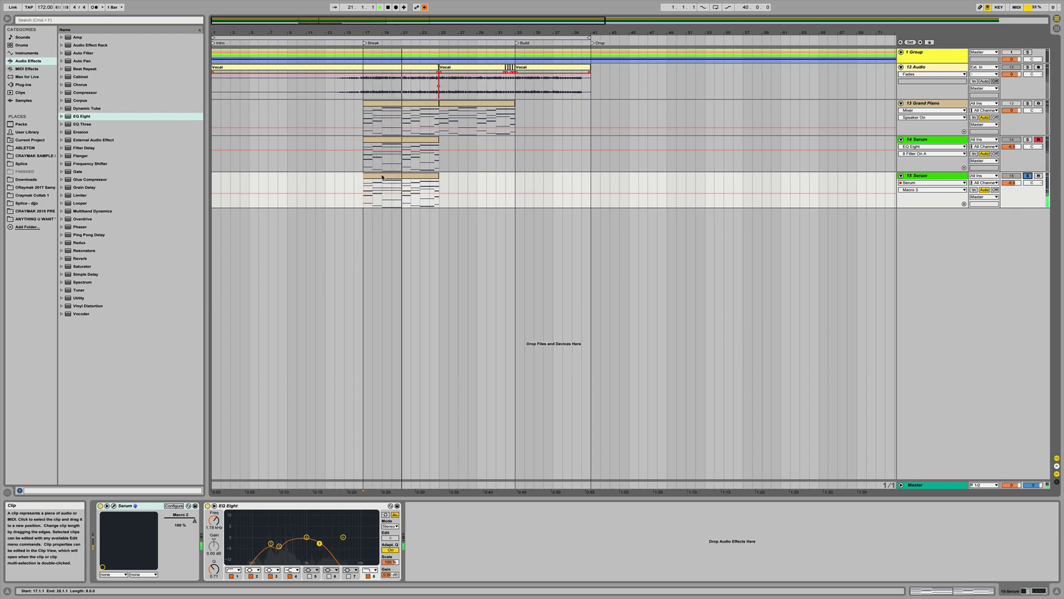
{"action": "left_click", "coordinate": [387, 176]}
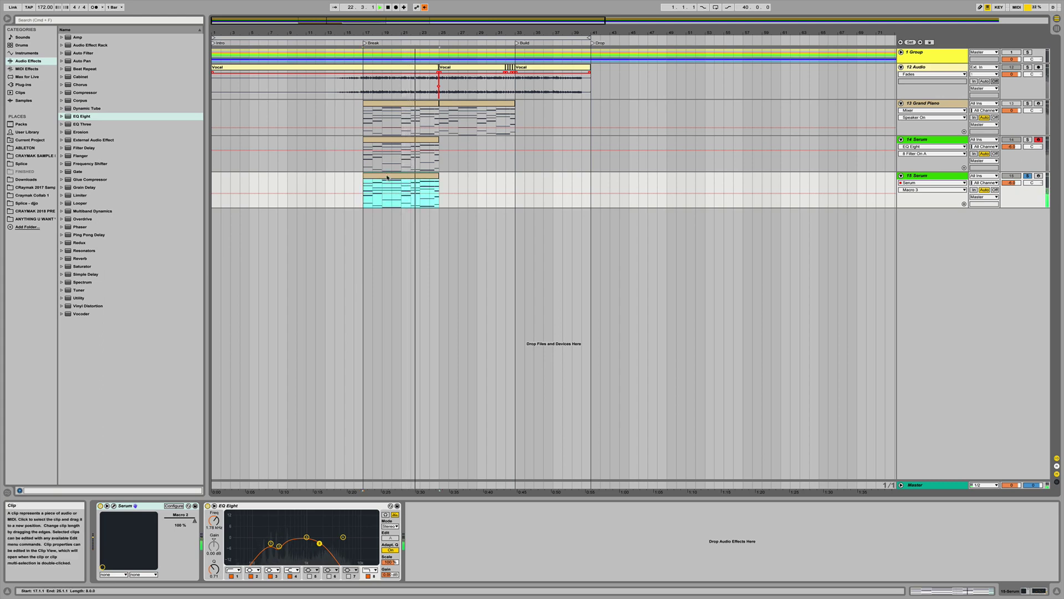
Open the duplicated Serum track's clip and transpose all its notes up one octave.
{"action": "double_click", "coordinate": [387, 176]}
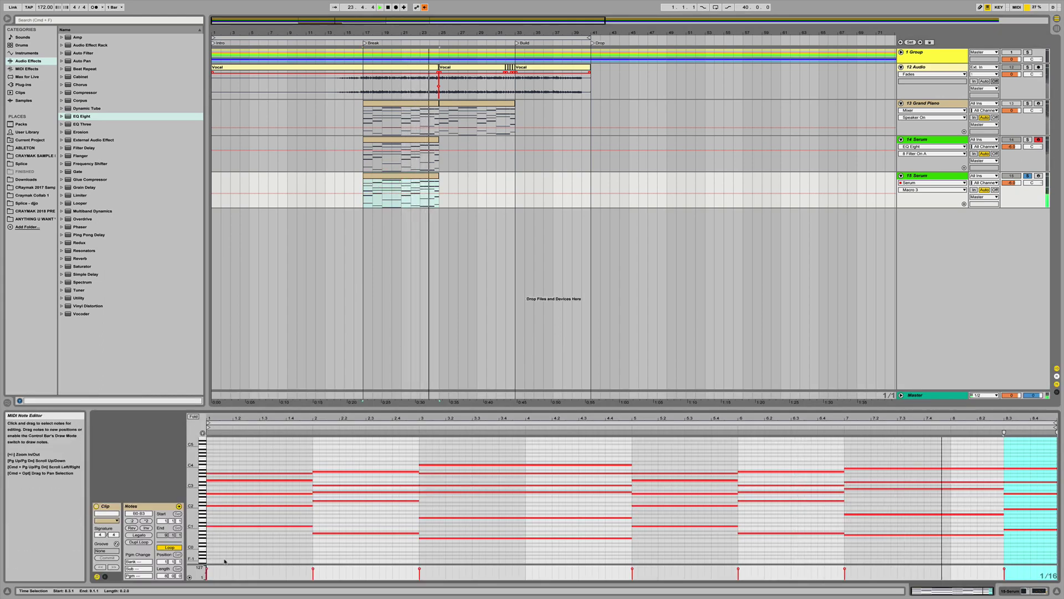
{"action": "key", "text": "space"}
{"action": "left_click_drag", "start_coordinate": [225, 561], "coordinate": [1057, 437]}
{"action": "key", "text": "shift+Up"}
Play the transposed pad from bar 17, first soloed and without solo alongside the other tracks.
{"action": "key", "text": "space"}
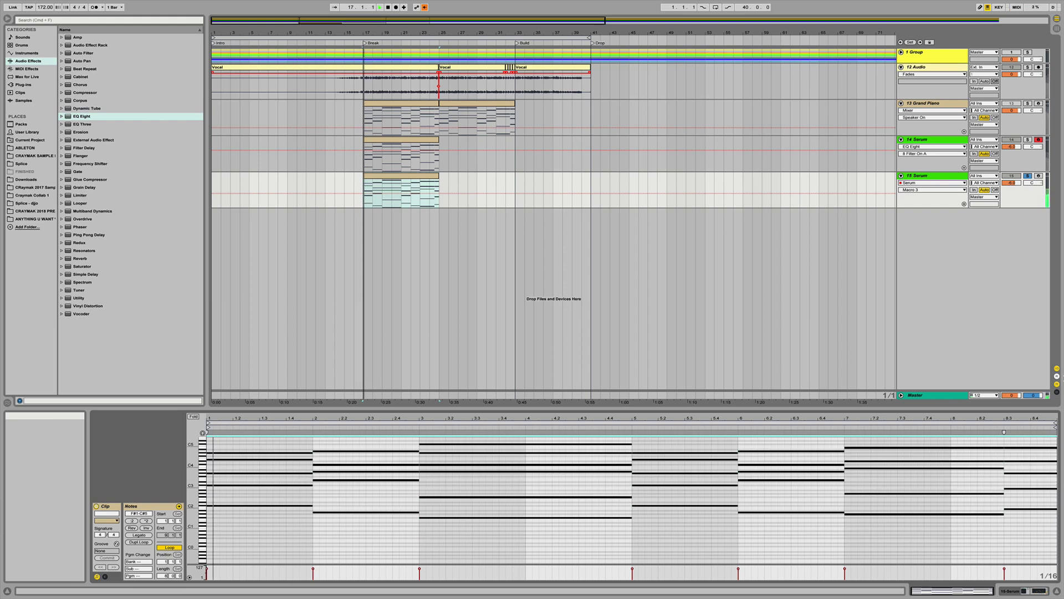
{"action": "left_click", "coordinate": [1027, 176]}
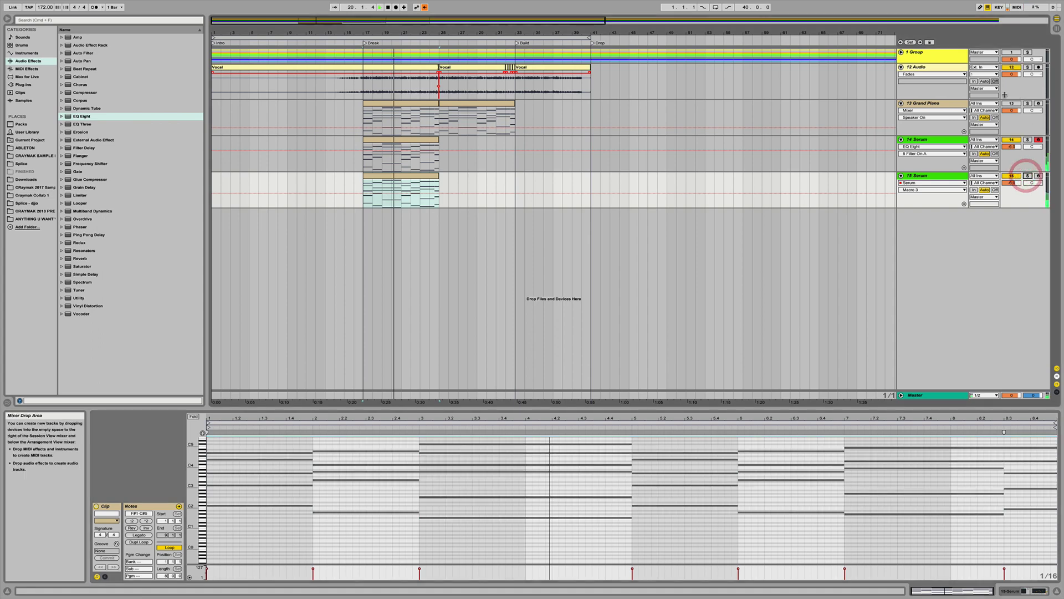
{"action": "key", "text": "space"}
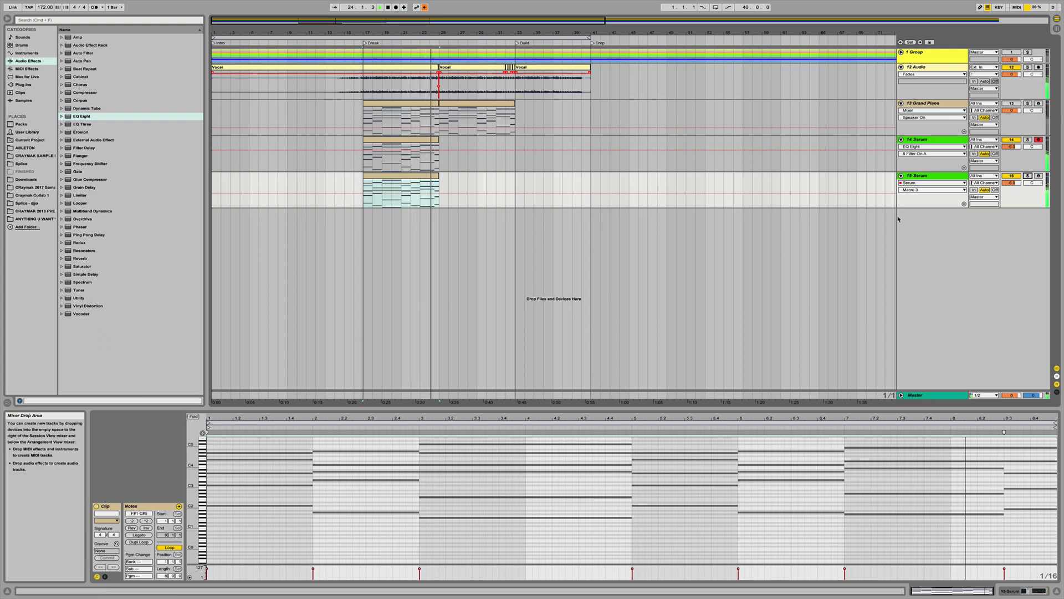
{"action": "key", "text": "space"}
On the duplicated Serum track's EQ Eight, turn off band 2 and raise the band 8 high cut to about 9 kHz.
{"action": "double_click", "coordinate": [921, 176]}
{"action": "left_click", "coordinate": [125, 505]}
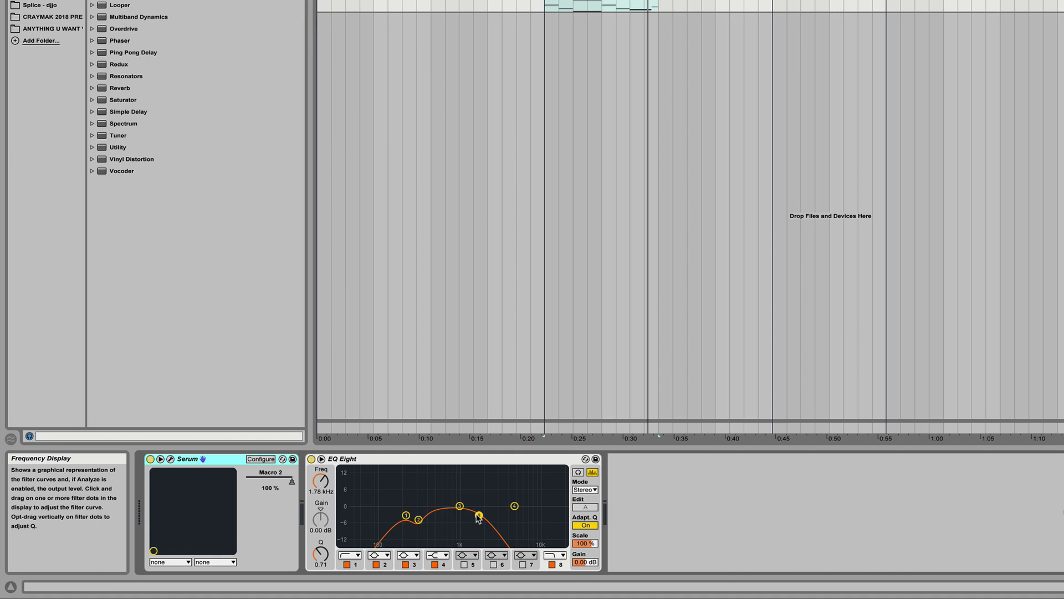
{"action": "left_click", "coordinate": [377, 564]}
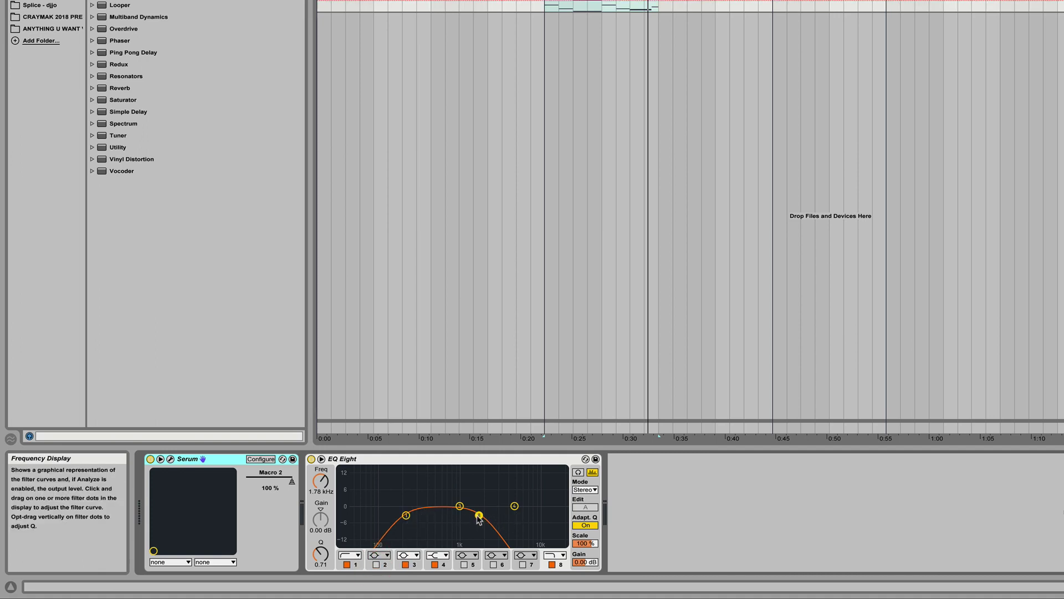
{"action": "left_click_drag", "start_coordinate": [478, 516], "coordinate": [519, 515]}
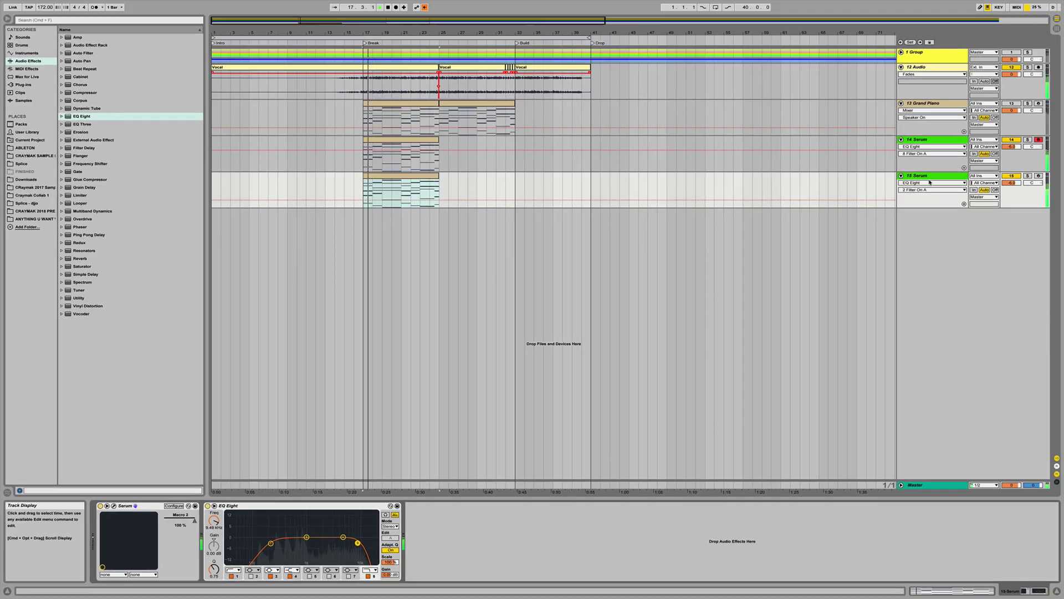
Play the second pad from bar 17 soloed and together with the other tracks.
{"action": "left_click", "coordinate": [1027, 176]}
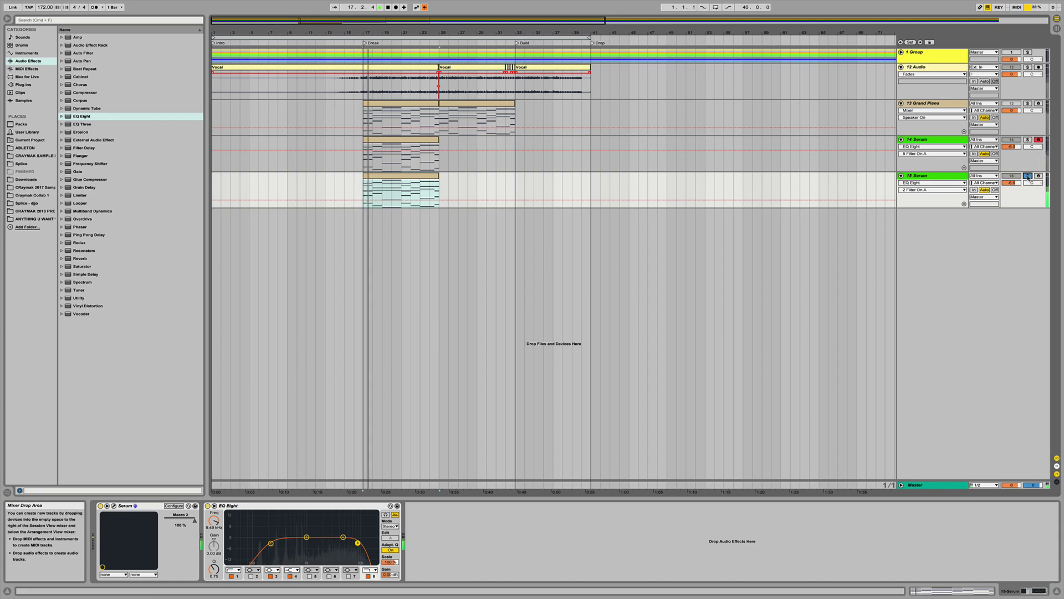
{"action": "key", "text": "space"}
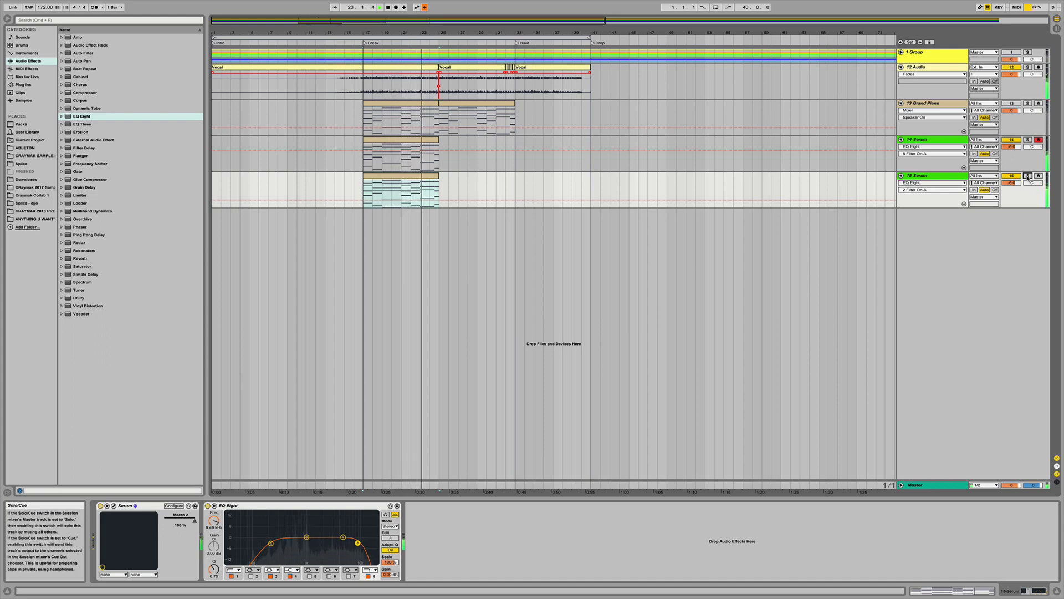
{"action": "left_click", "coordinate": [917, 177]}
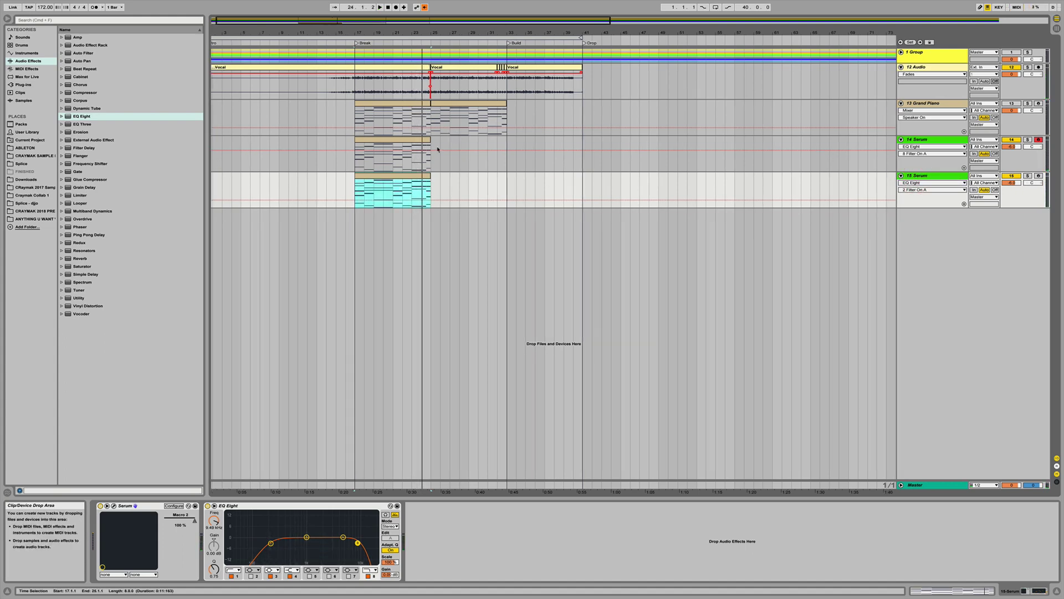
Duplicate the clips of both Serum tracks so the pads run from bar 17 to bar 33.
{"action": "left_click", "coordinate": [369, 185]}
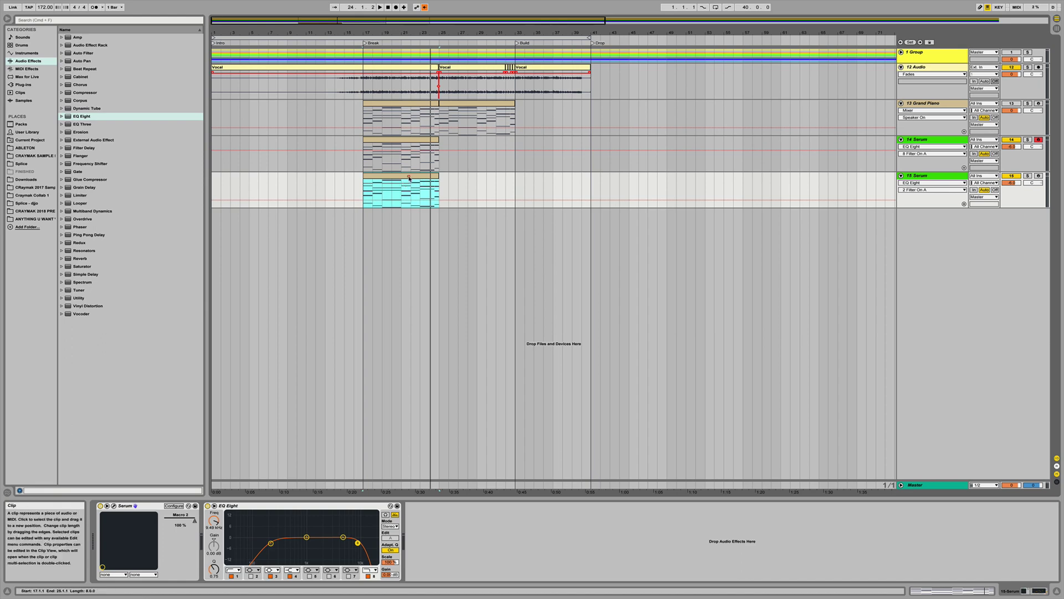
{"action": "key", "text": "super+d"}
{"action": "left_click", "coordinate": [397, 139]}
{"action": "key", "text": "super+d"}
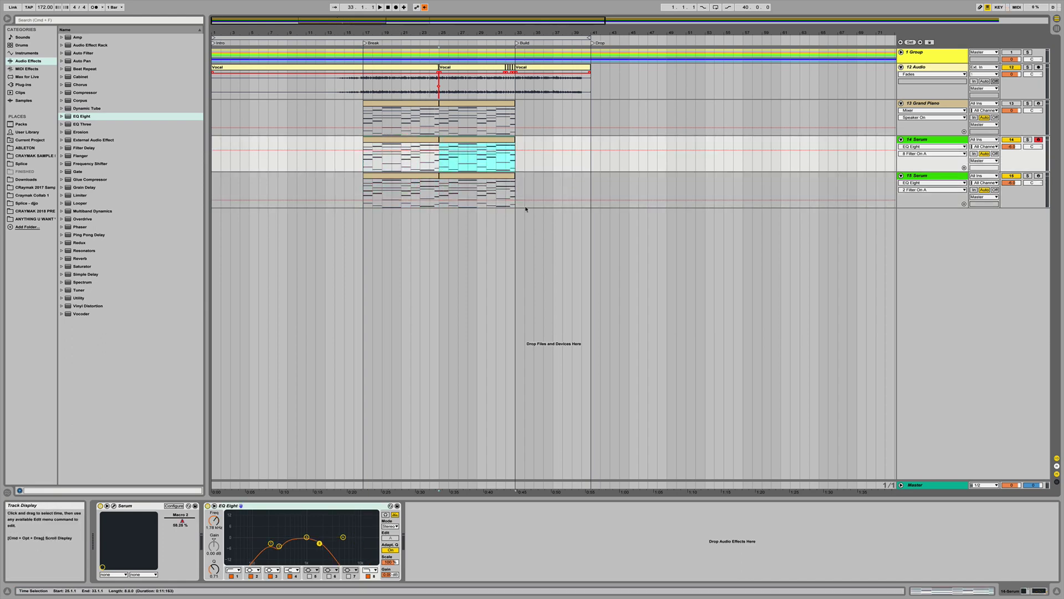
Lower the Grand Piano track's volume and re-enable the overridden automation while playing the break from bar 17.
{"action": "left_click", "coordinate": [918, 176]}
{"action": "left_click", "coordinate": [915, 139]}
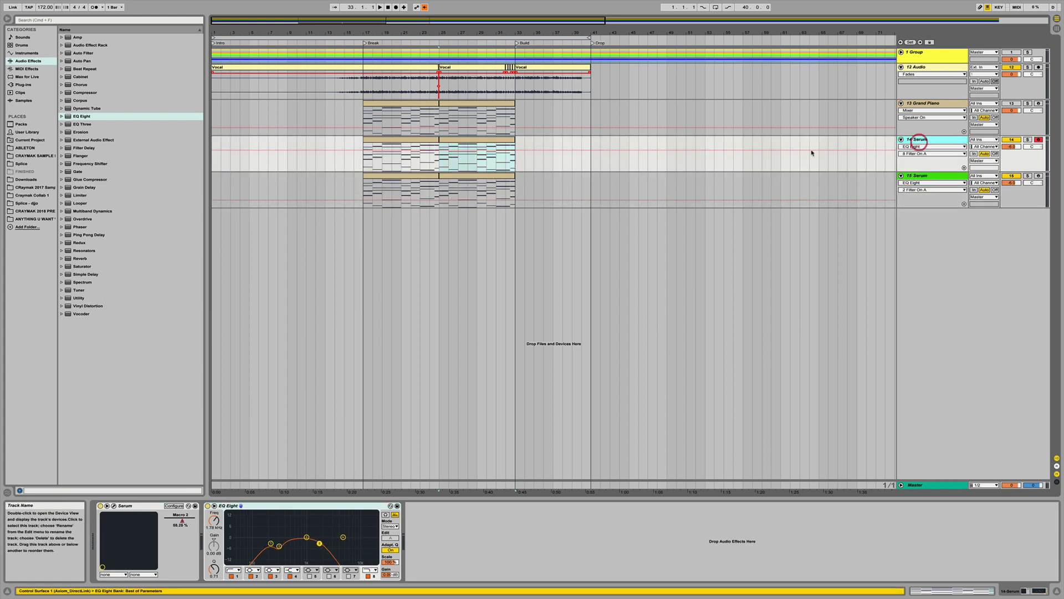
{"action": "left_click", "coordinate": [385, 138]}
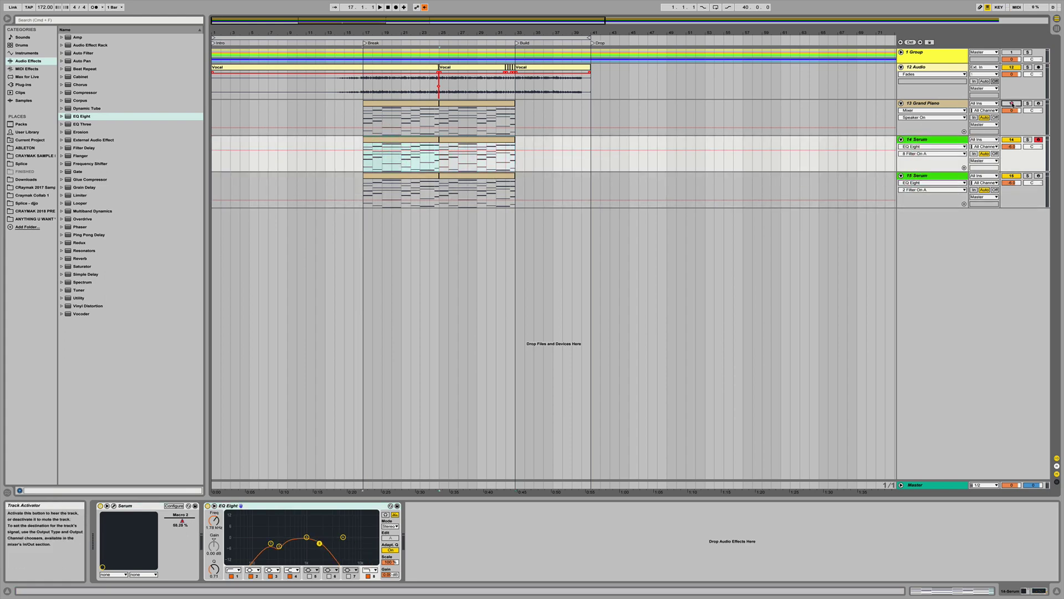
{"action": "left_click_drag", "start_coordinate": [1011, 110], "coordinate": [1011, 118]}
{"action": "key", "text": "space"}
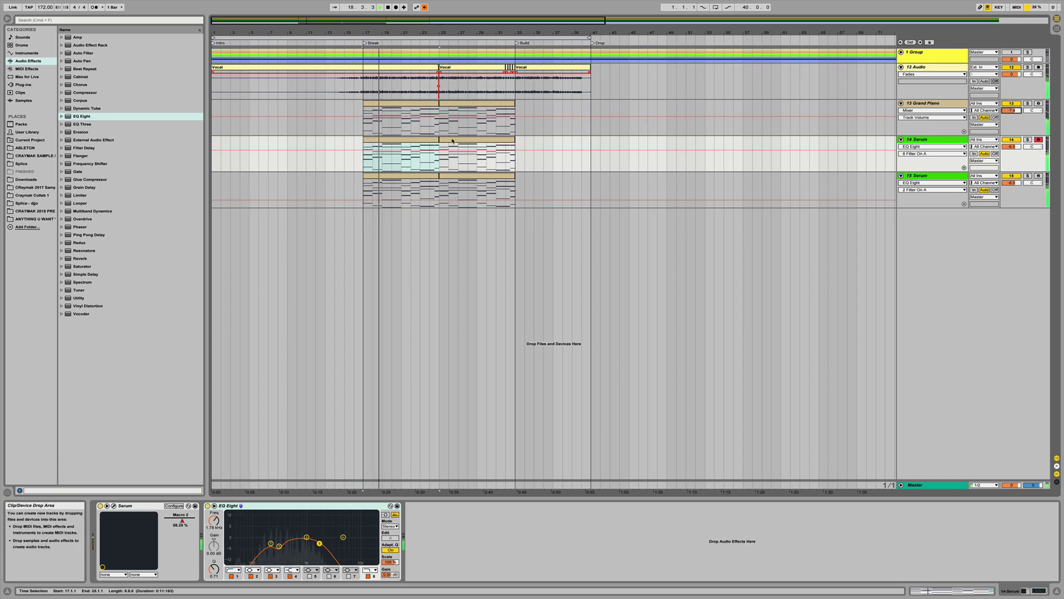
{"action": "left_click", "coordinate": [425, 8]}
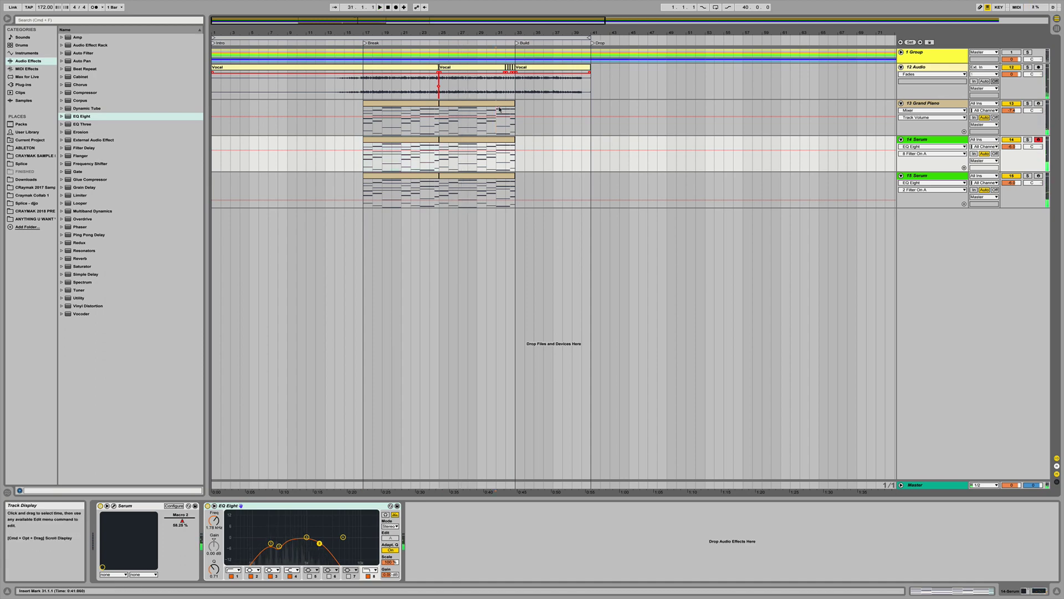
Group the two Serum pad tracks into one track group.
{"action": "key", "text": "Up"}
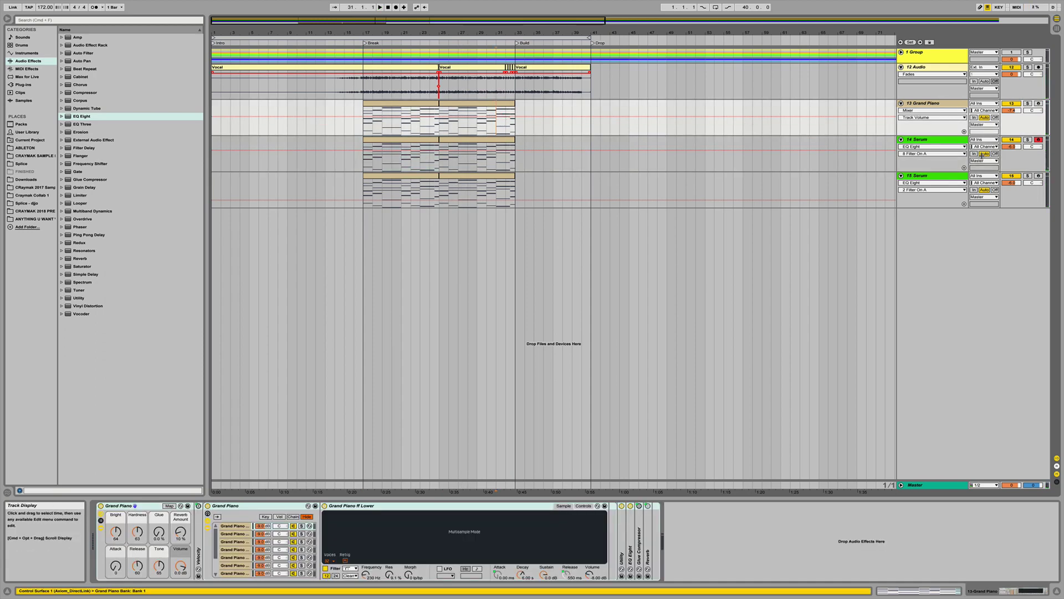
{"action": "left_click", "coordinate": [923, 140]}
{"action": "left_click", "coordinate": [922, 177]}
{"action": "right_click", "coordinate": [922, 177]}
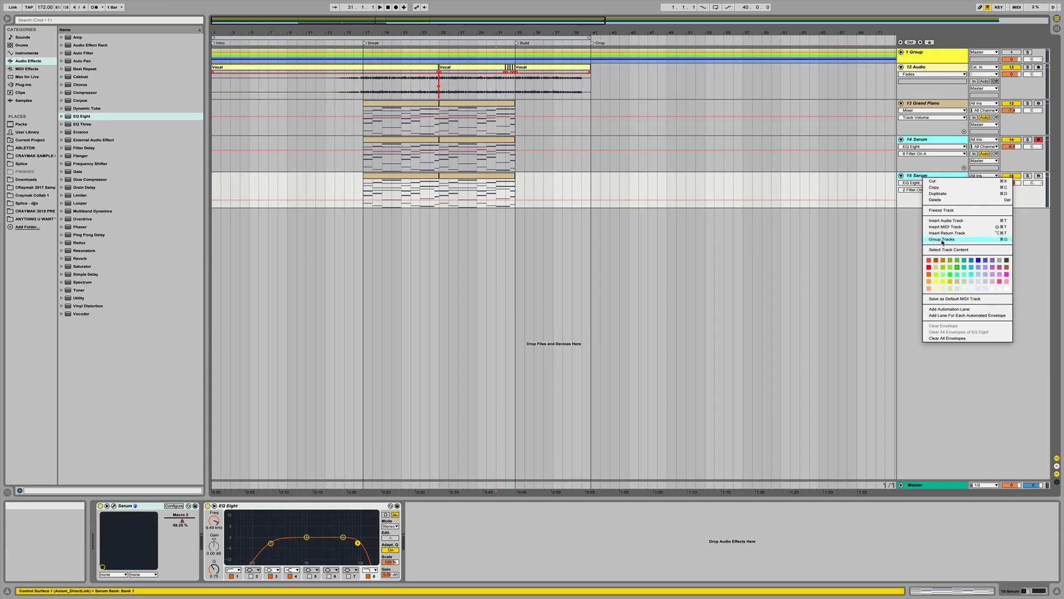
{"action": "left_click", "coordinate": [942, 239]}
Rename the two Serum tracks PAD 1 and PAD 2, and name their group BREAK SYNTHS.
{"action": "left_click", "coordinate": [936, 169]}
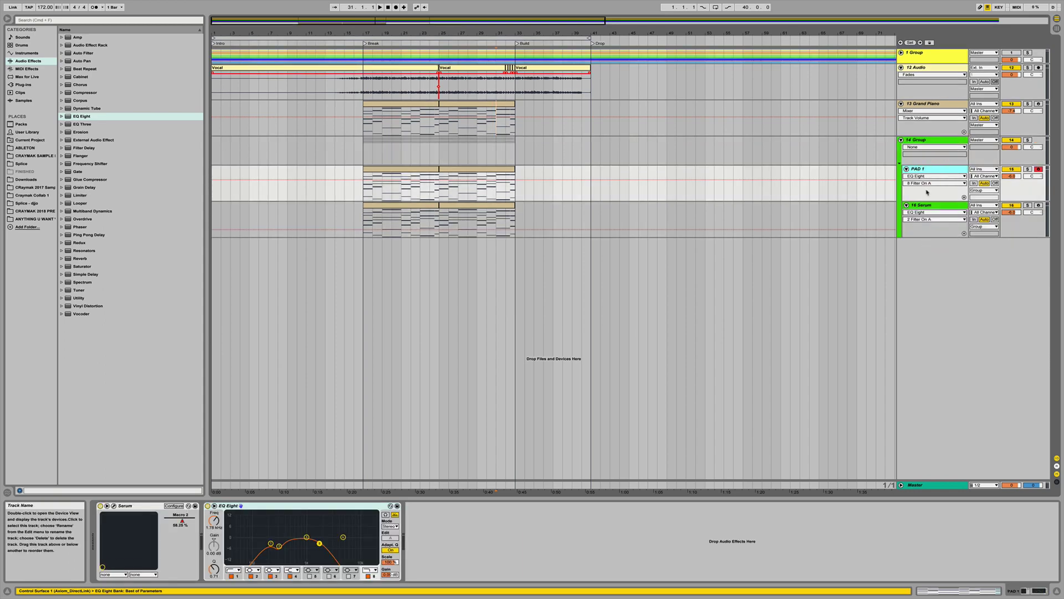
{"action": "left_click", "coordinate": [920, 205]}
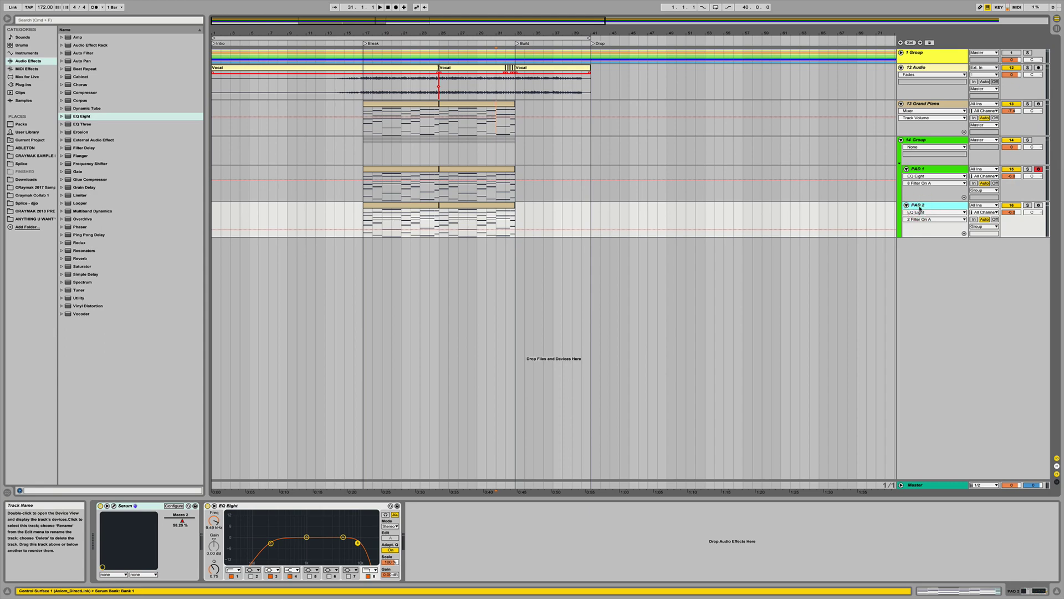
{"action": "left_click", "coordinate": [917, 140]}
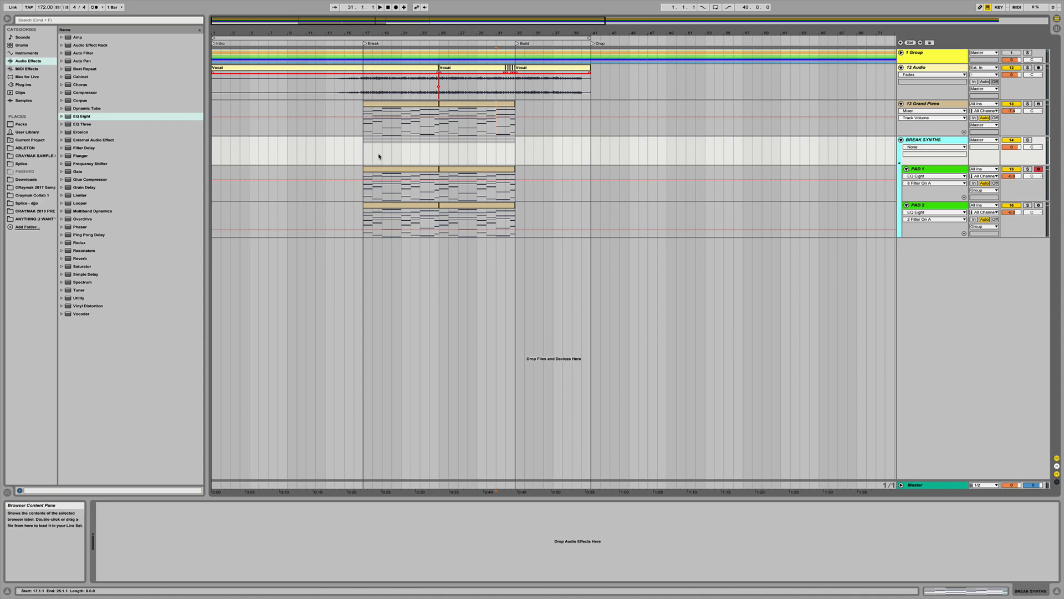
Adjust the PAD 2 track's volume while playing the break from bar 17.
{"action": "left_click", "coordinate": [375, 168]}
{"action": "key", "text": "space"}
{"action": "left_click", "coordinate": [1013, 212]}
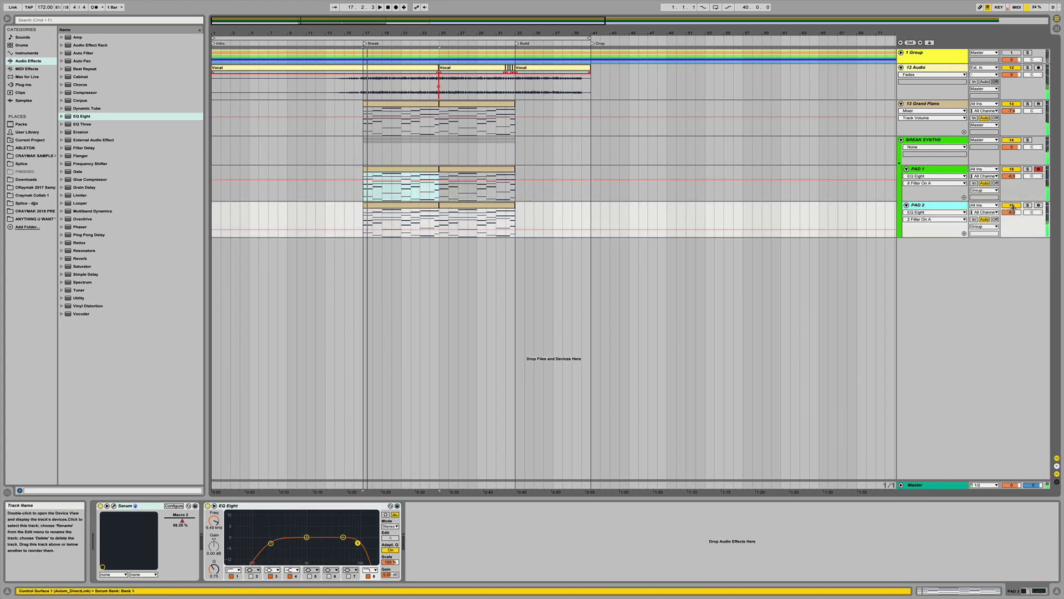
{"action": "left_click_drag", "start_coordinate": [1013, 208], "coordinate": [1013, 211]}
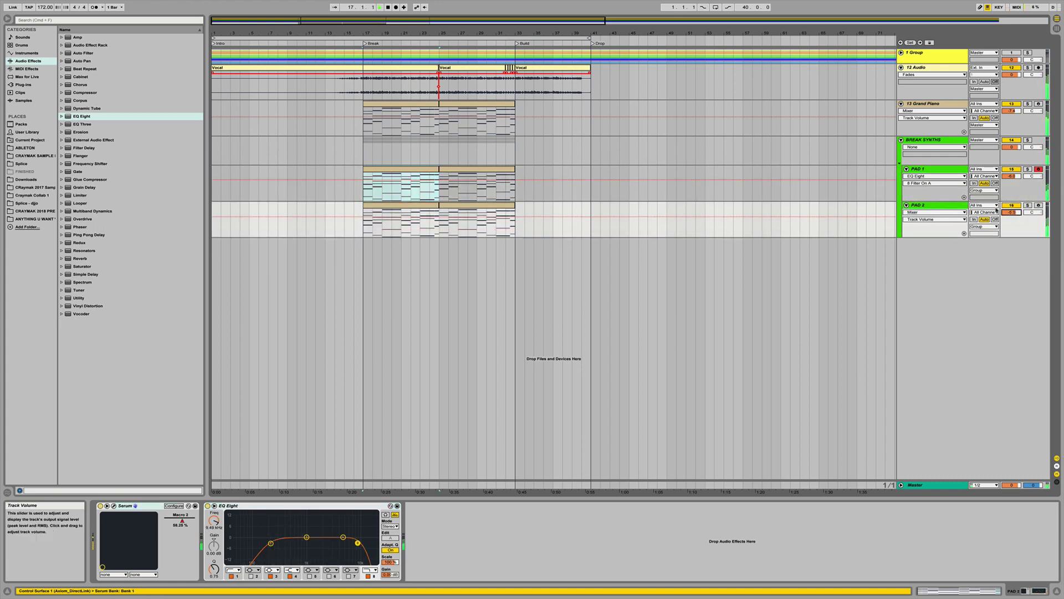
{"action": "left_click", "coordinate": [907, 205]}
{"action": "left_click", "coordinate": [926, 169]}
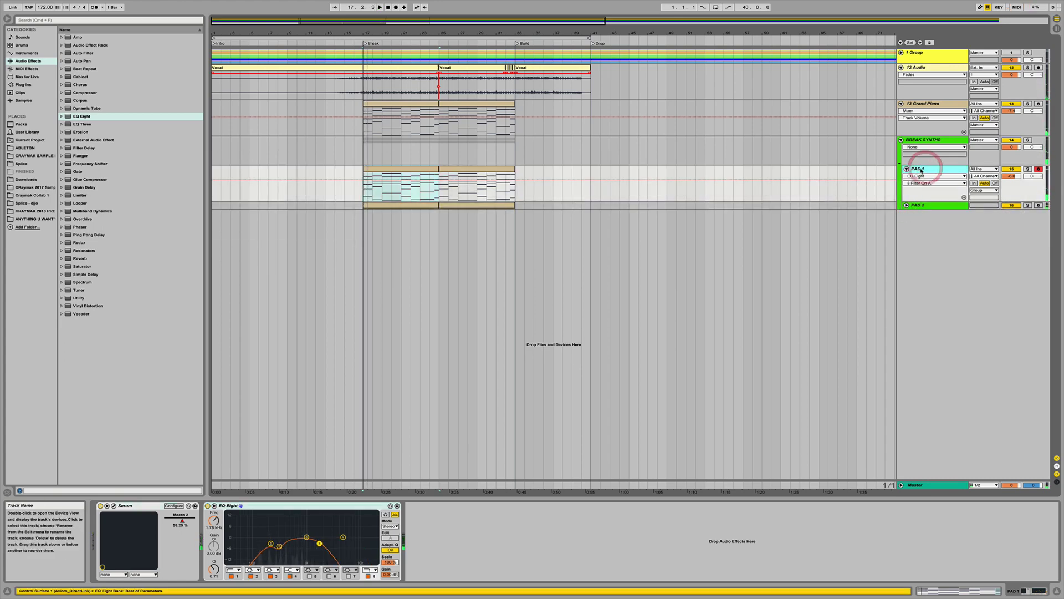
{"action": "left_click", "coordinate": [929, 206]}
{"action": "left_click", "coordinate": [907, 205]}
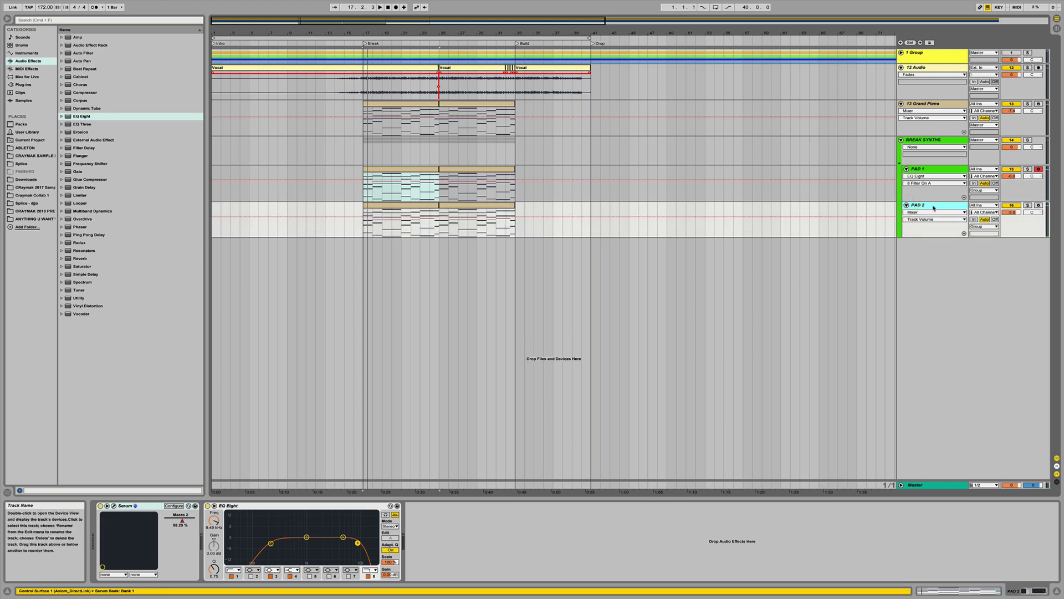